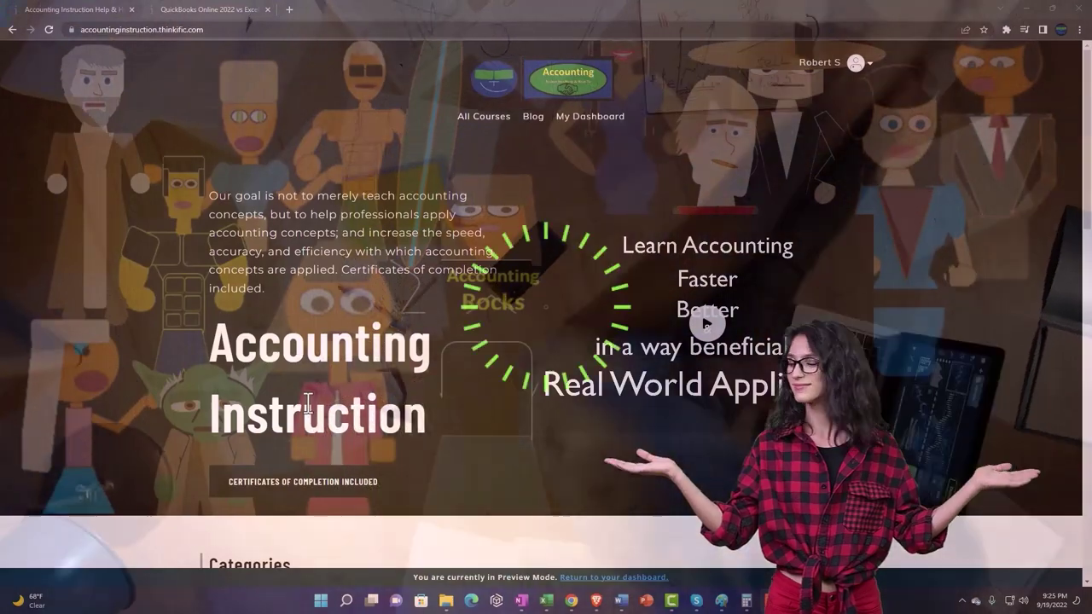
# Step: Browse the Accounting Instruction course categories and look through the QuickBooks Online 2022 course's lesson sections
pyautogui.scroll(-1, 152, 475)
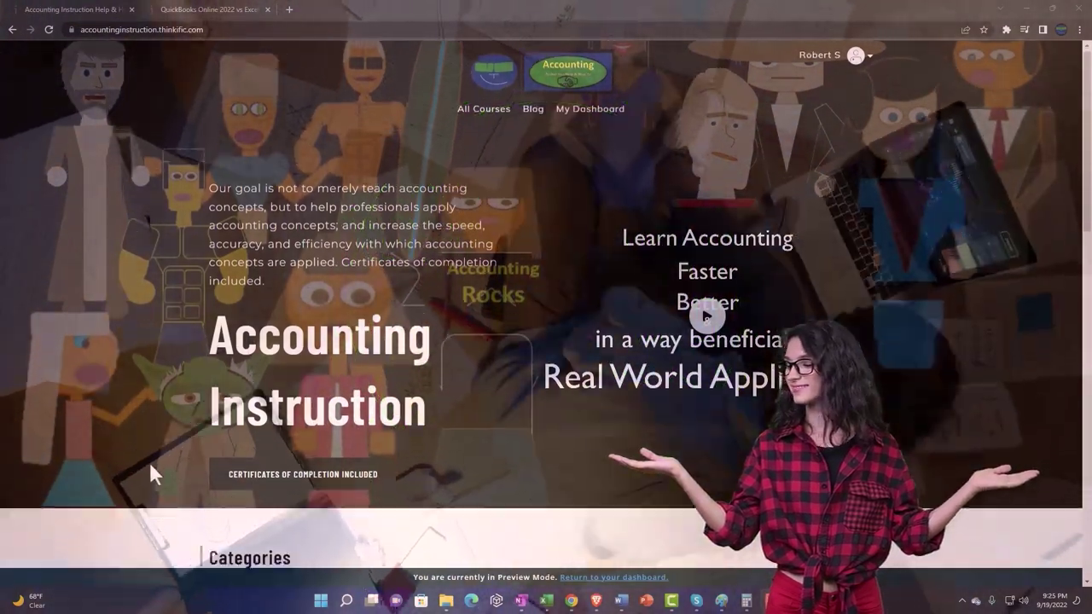
pyautogui.scroll(-6, 151, 467)
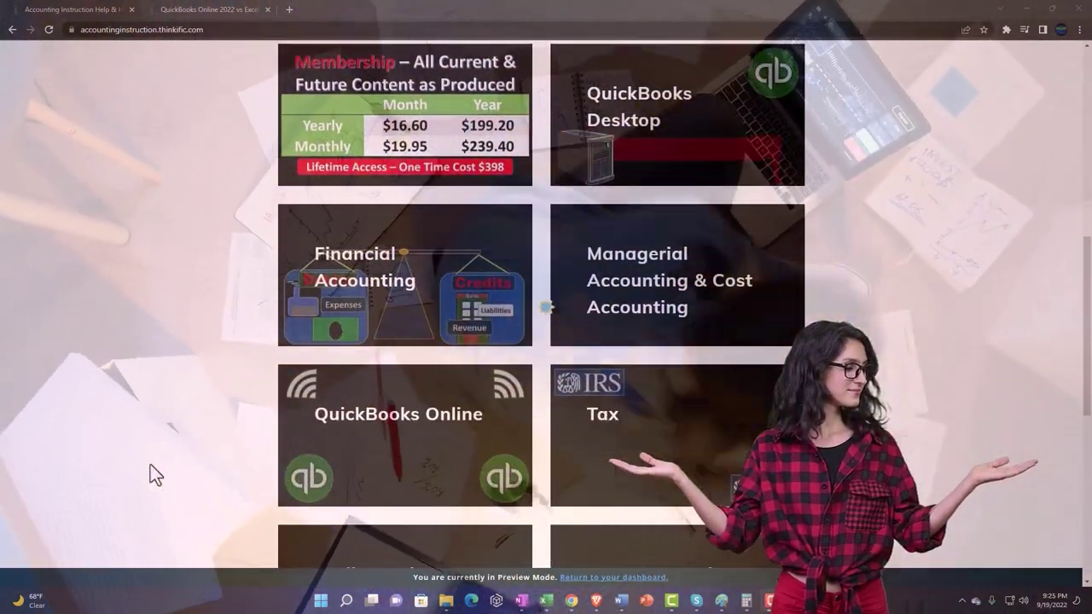
pyautogui.scroll(-5, 150, 468)
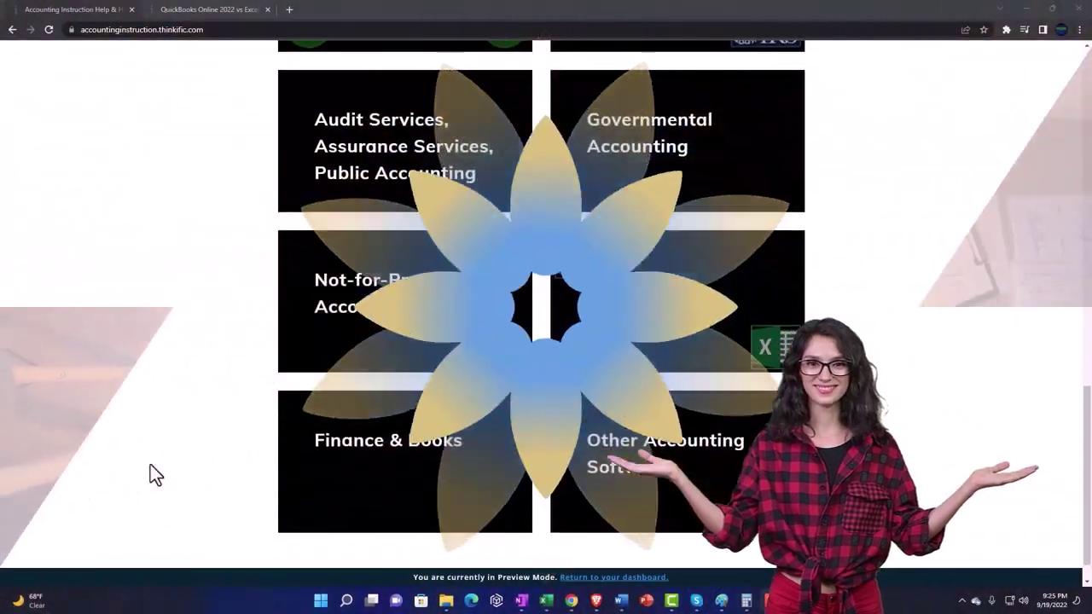
pyautogui.scroll(-1, 155, 476)
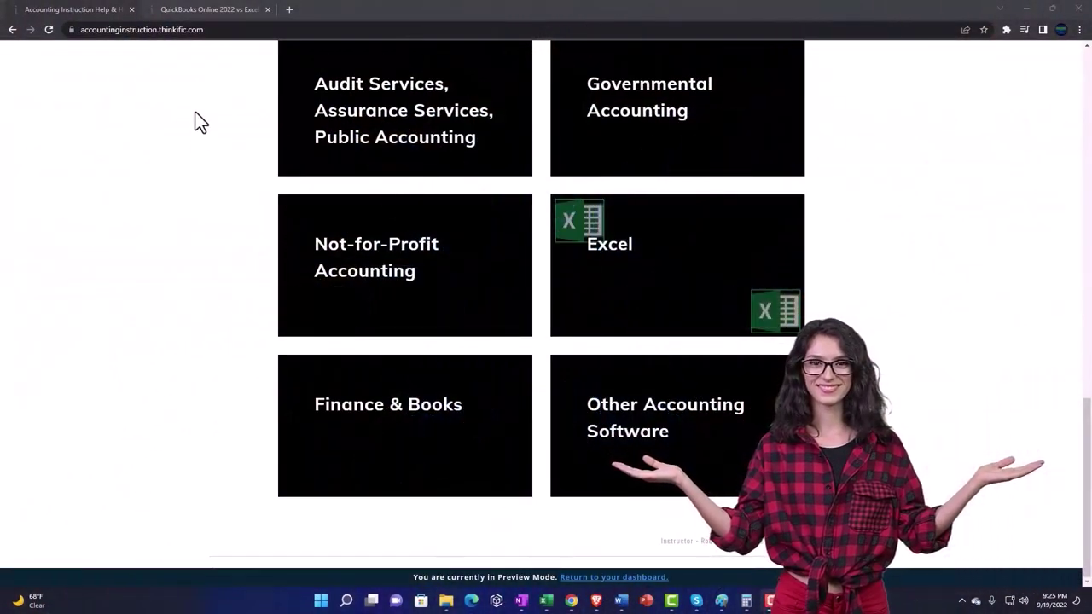
pyautogui.click(194, 10)
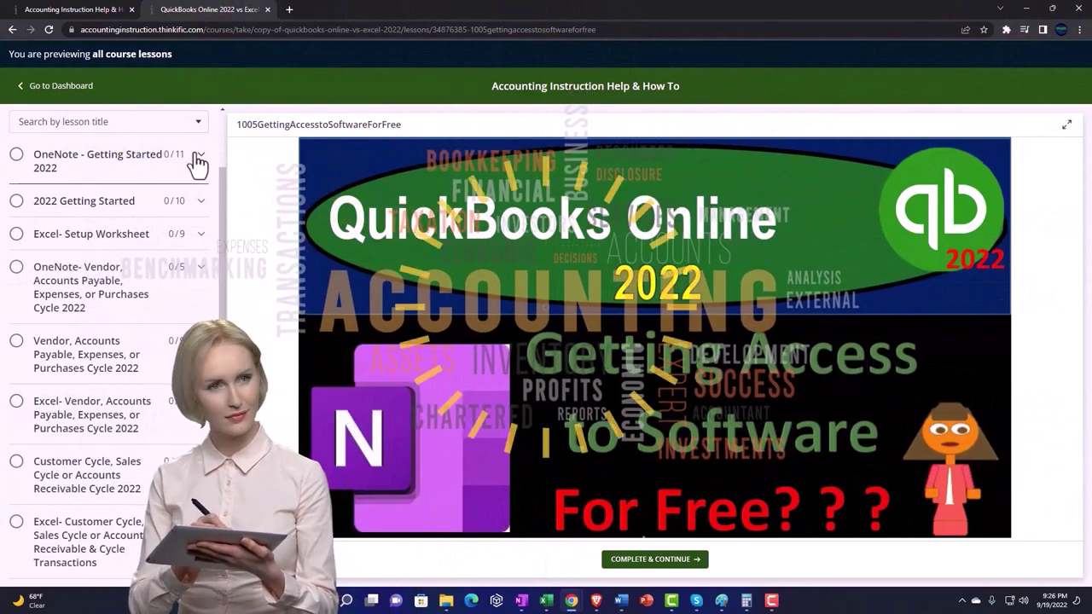
pyautogui.click(198, 162)
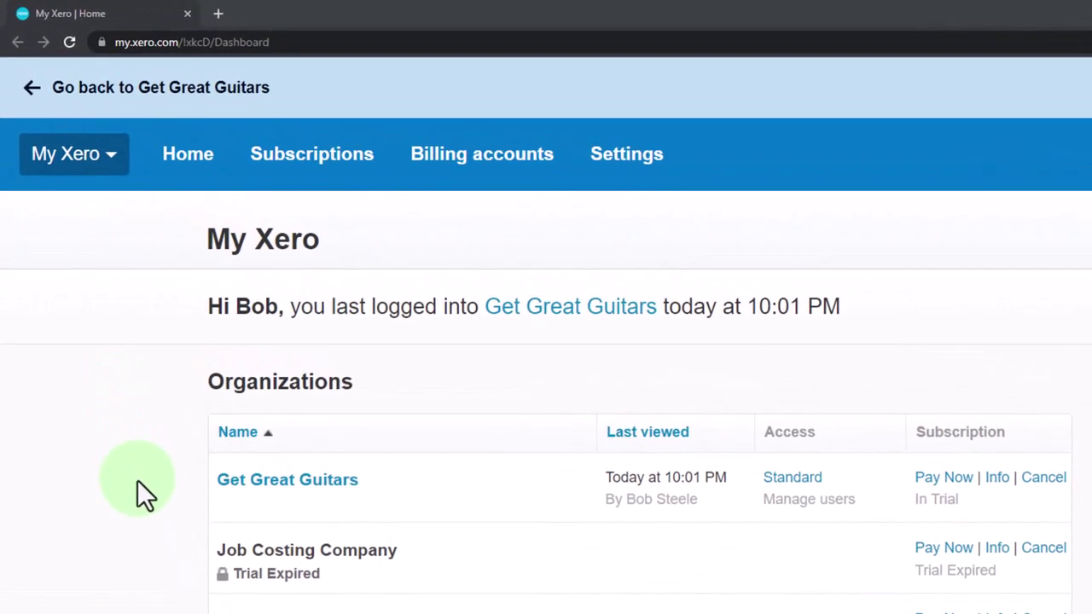
# Step: Open the Get Great Guitars organization in Xero and duplicate its dashboard into two additional browser tabs
pyautogui.click(277, 483)
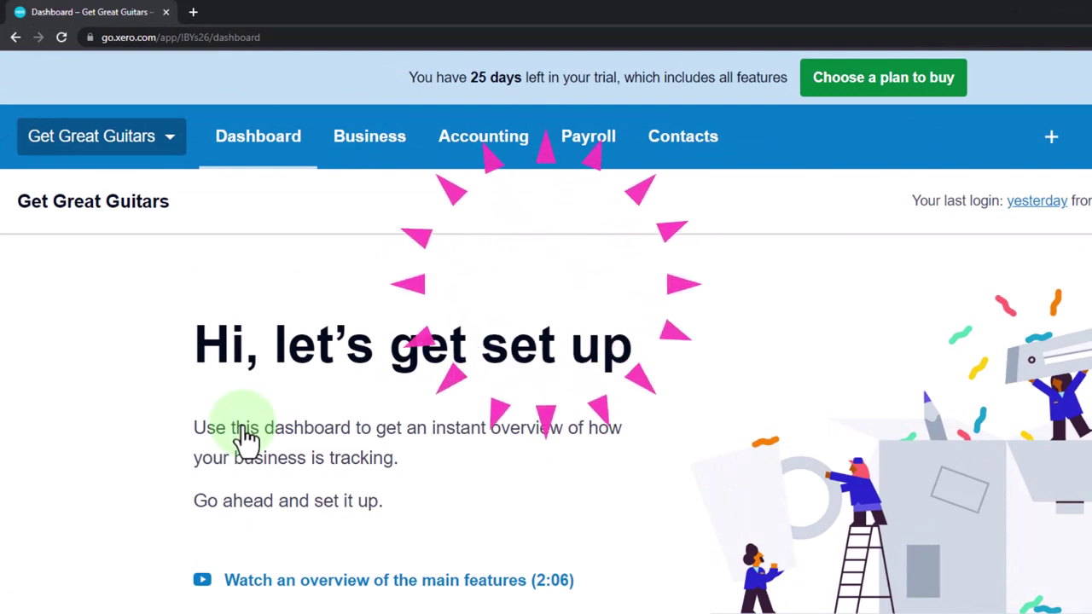
pyautogui.rightClick(126, 17)
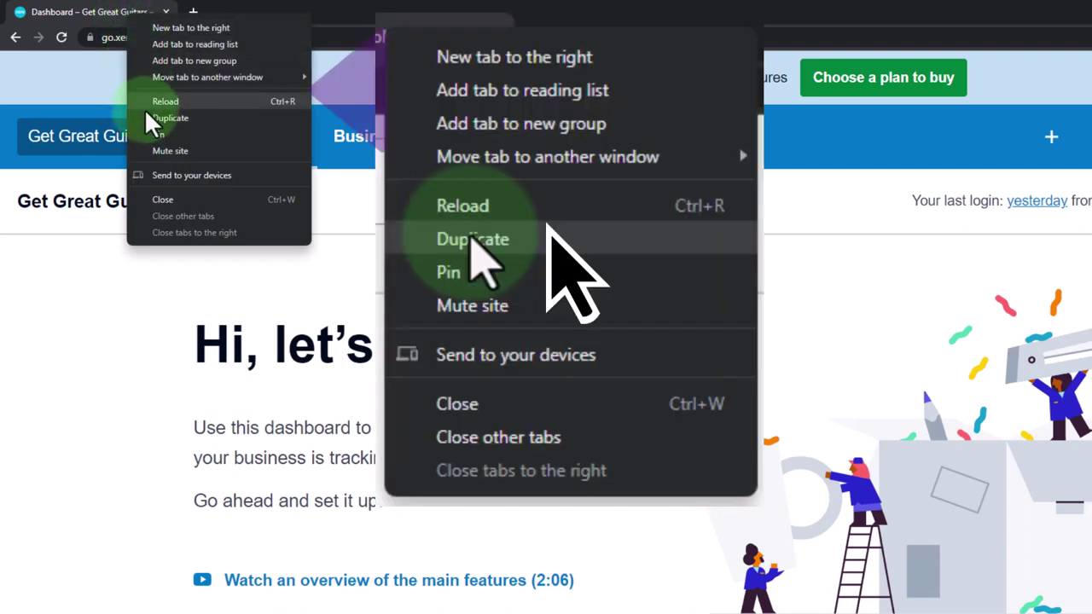
pyautogui.click(193, 121)
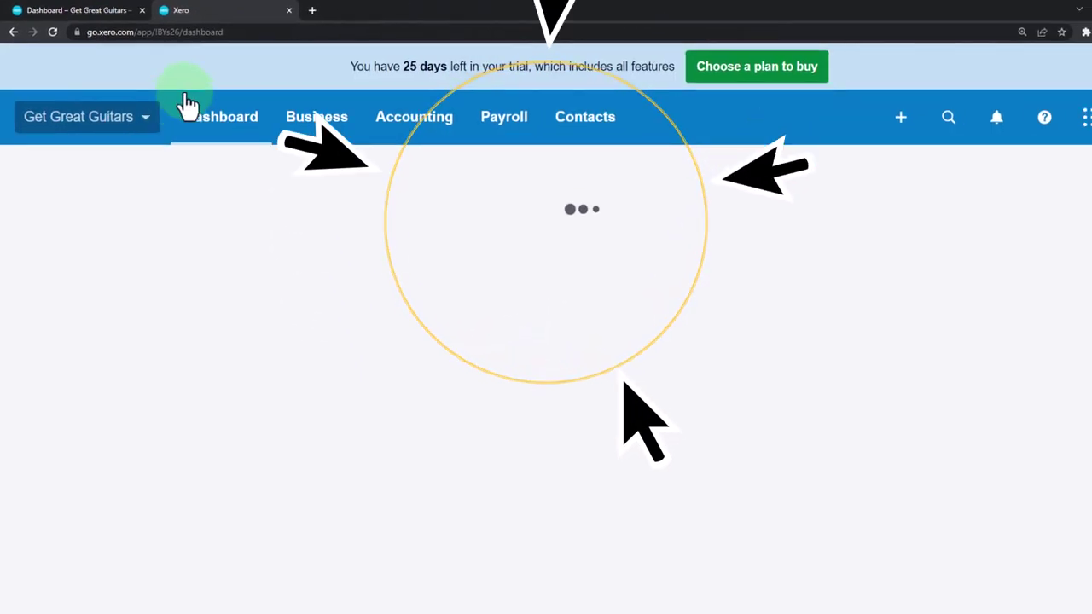
pyautogui.rightClick(222, 17)
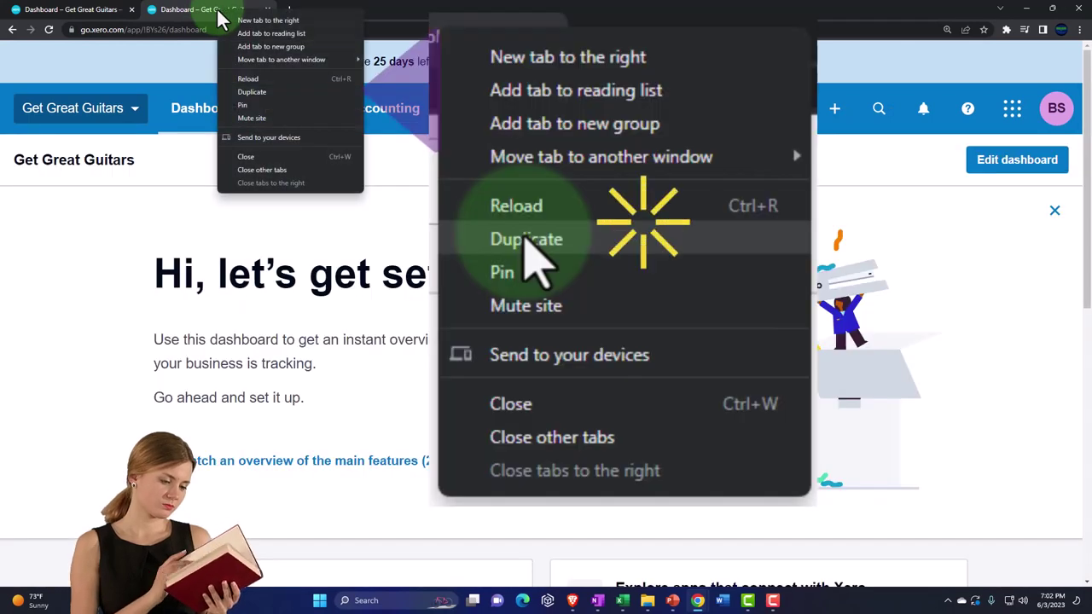
pyautogui.click(256, 92)
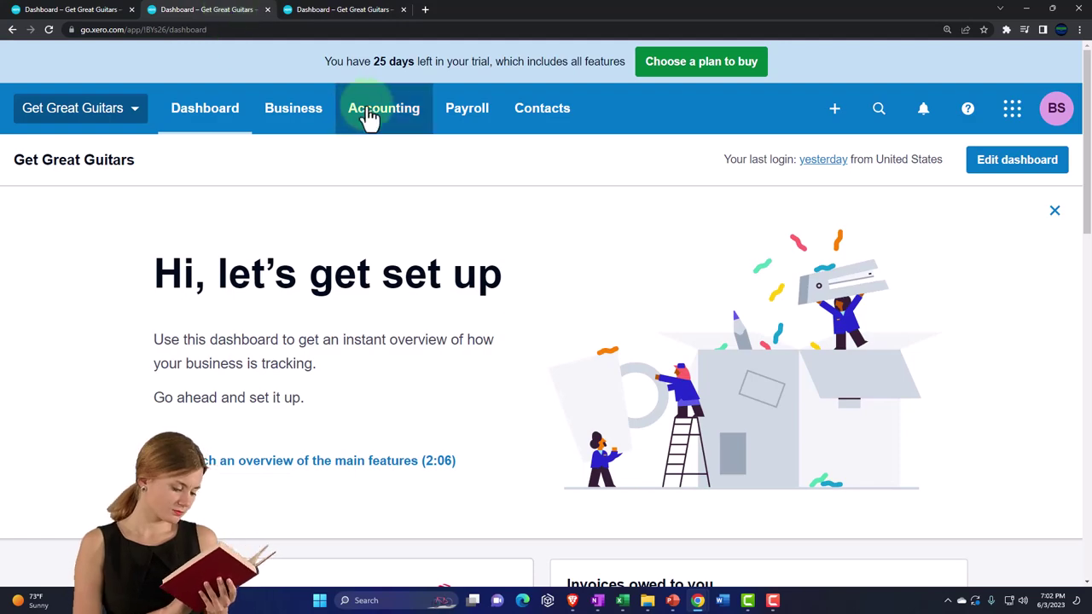
# Step: Open the Balance Sheet in the second browser tab and the Income Statement (Profit and Loss) in the third
pyautogui.click(369, 118)
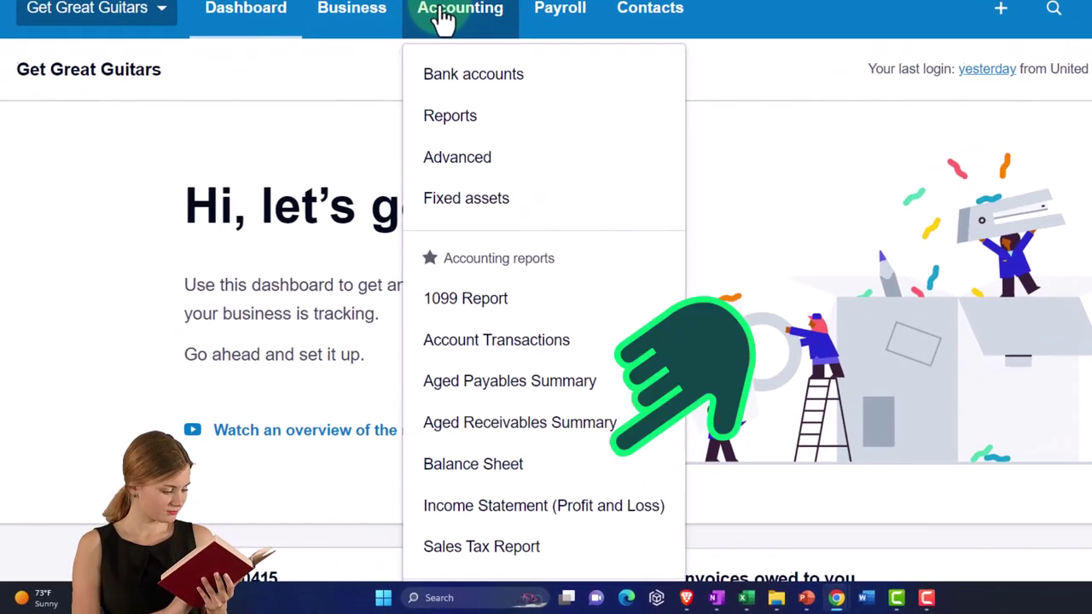
pyautogui.click(497, 465)
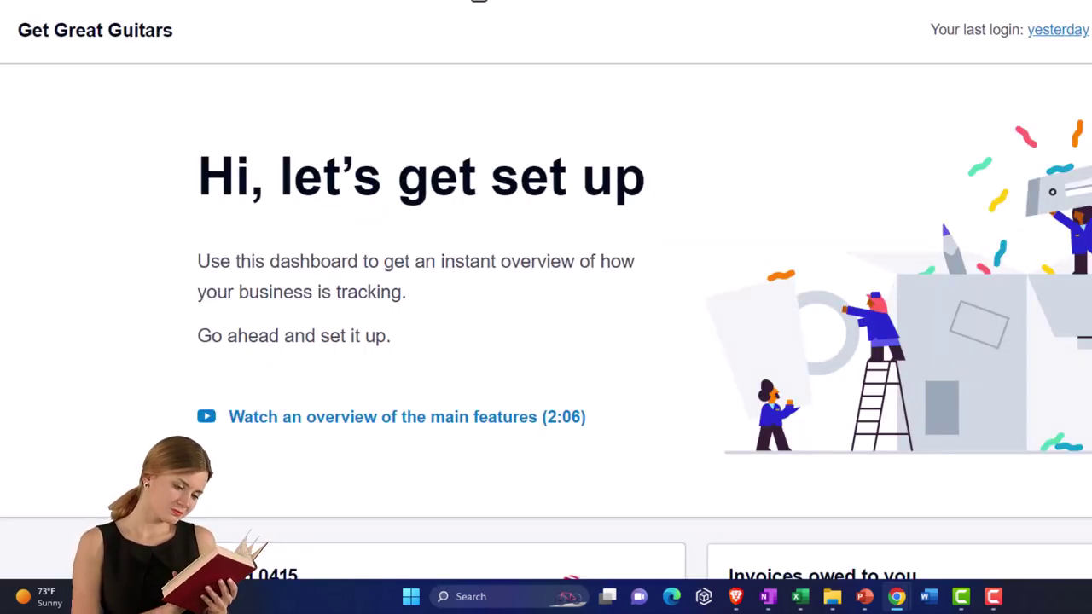
pyautogui.click(479, 1)
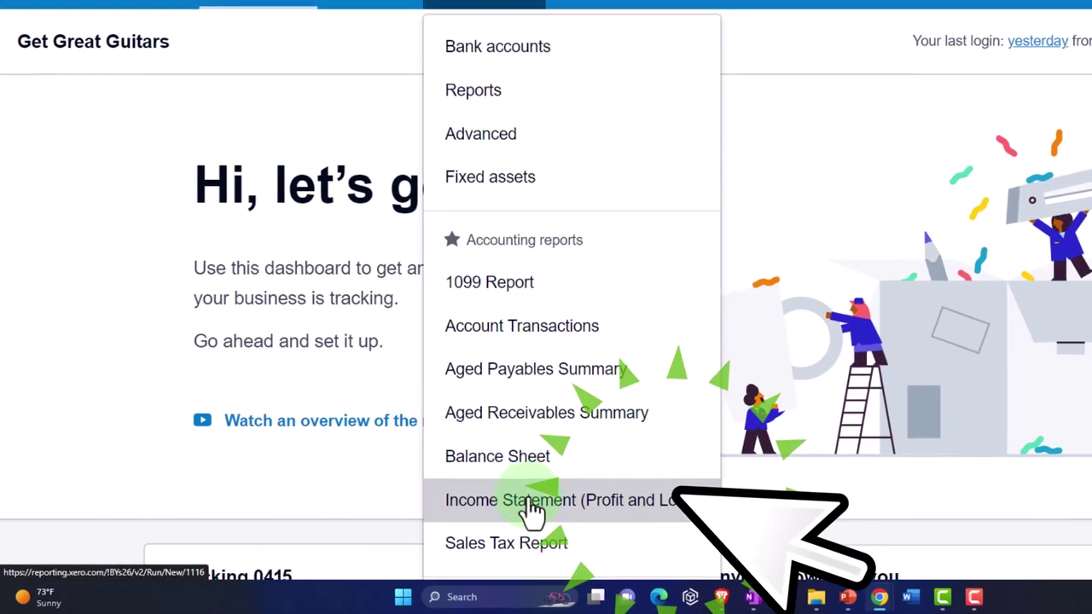
pyautogui.click(527, 499)
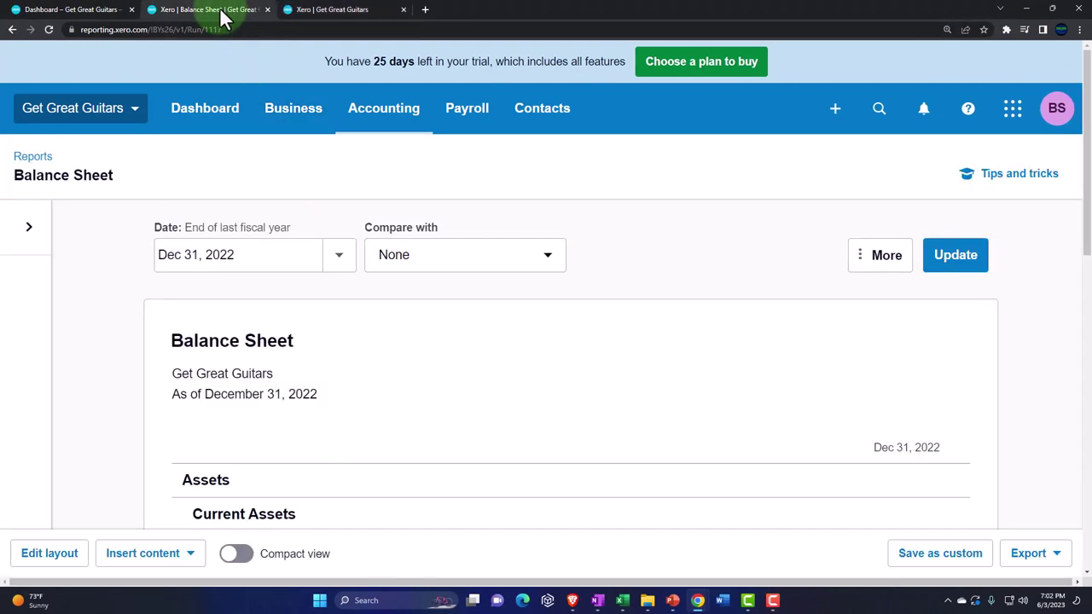
# Step: Set the Balance Sheet to the custom date Dec 31, 2023 and update the report
pyautogui.click(340, 254)
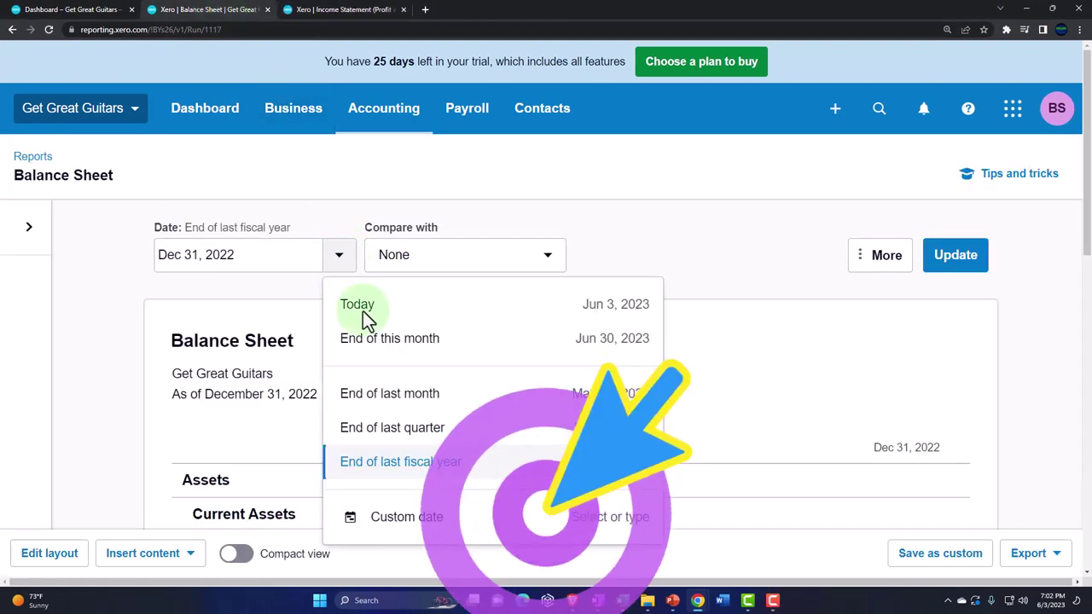
pyautogui.click(436, 526)
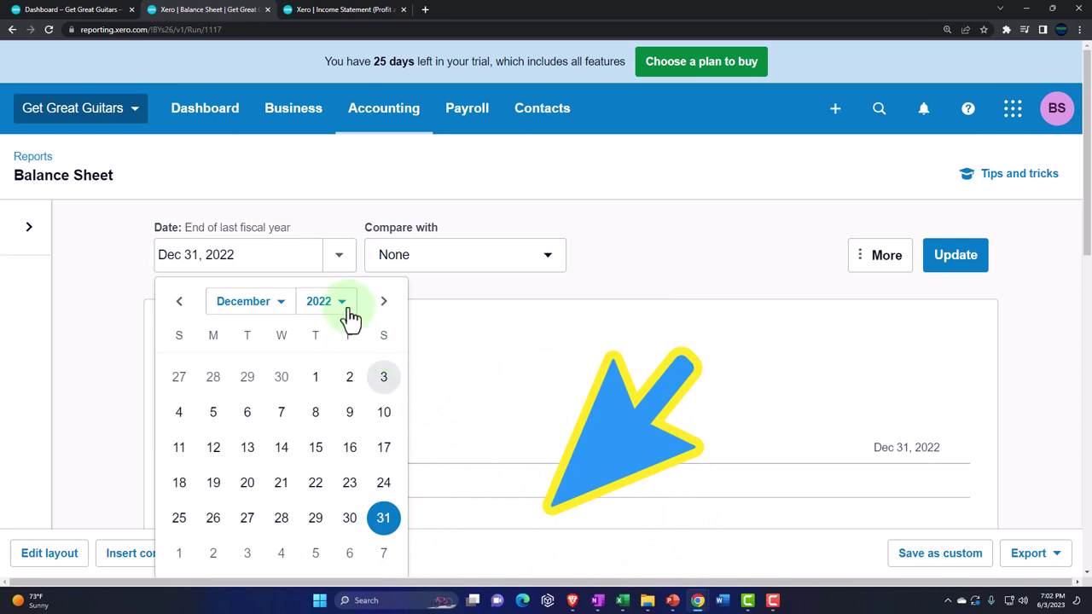
pyautogui.click(351, 317)
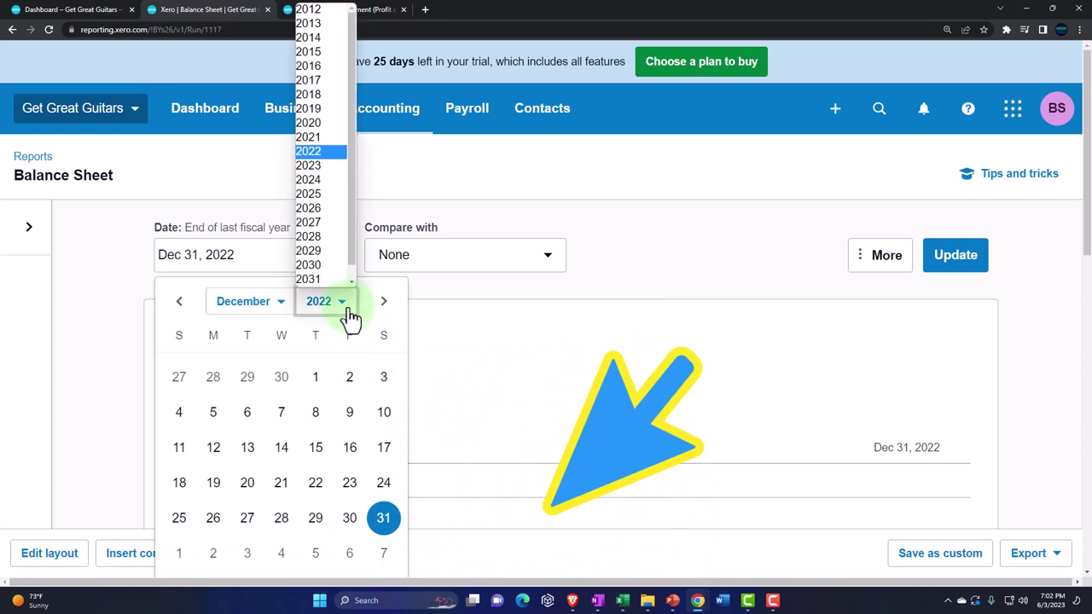
pyautogui.click(312, 166)
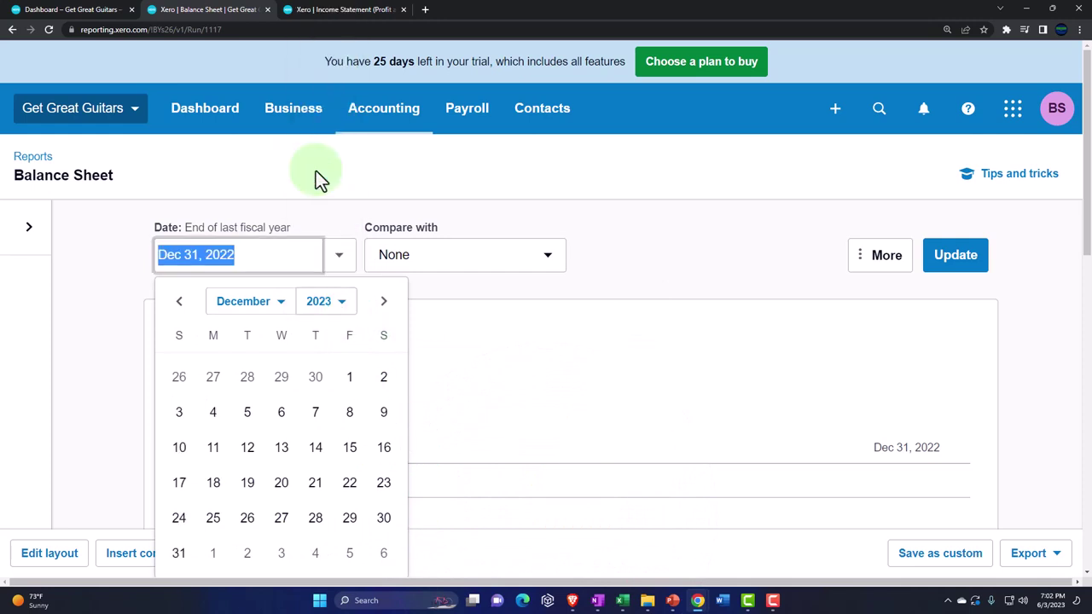
pyautogui.click(179, 554)
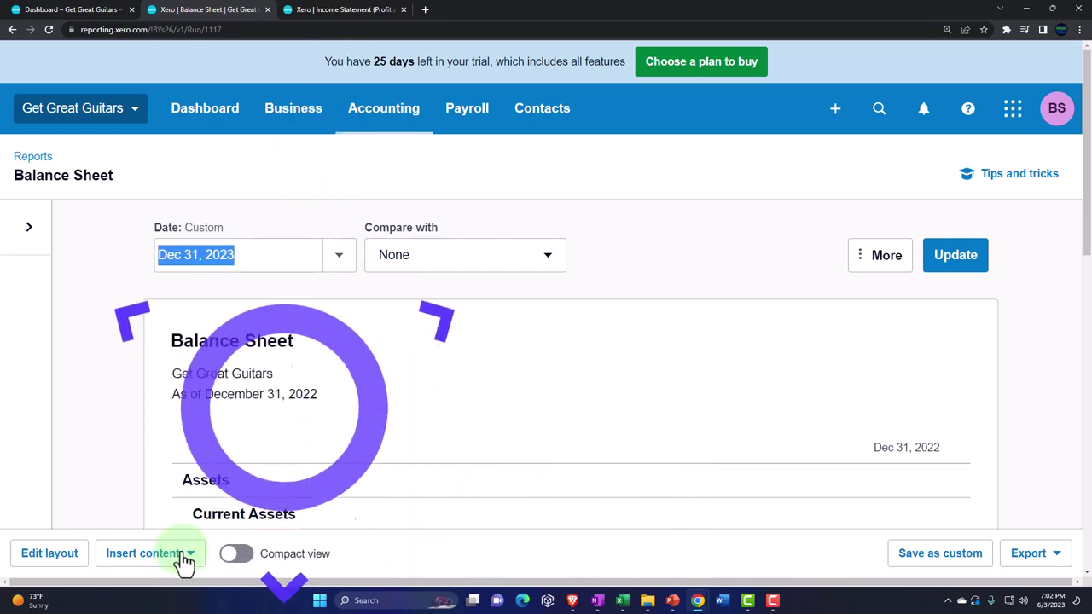
pyautogui.click(944, 273)
pyautogui.scroll(-2, 938, 275)
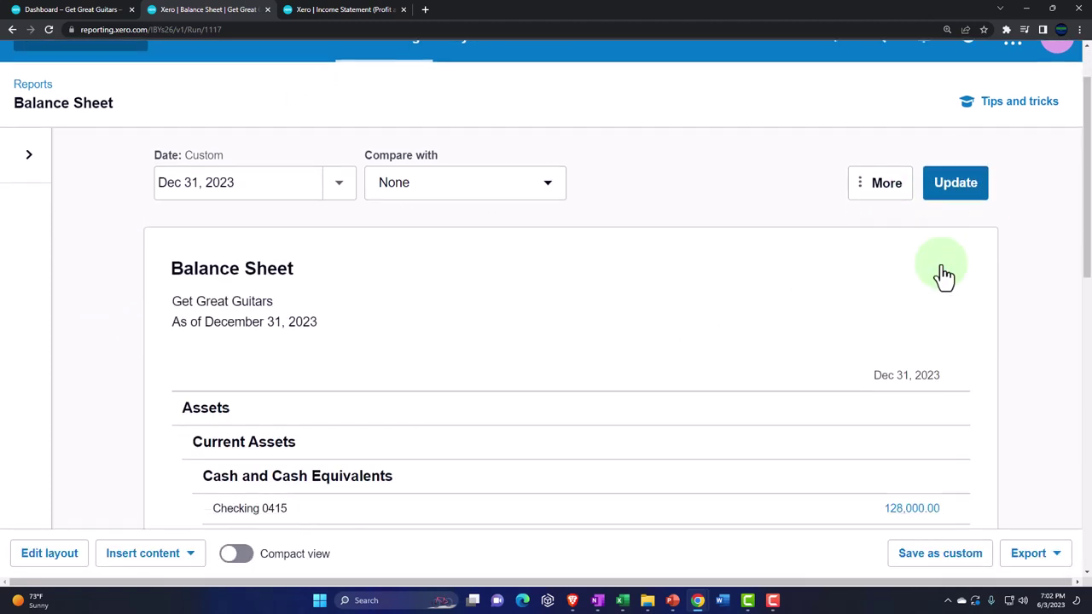
# Step: Review the Income Statement for this fiscal year, including gross profit, operating income and net income
pyautogui.click(350, 11)
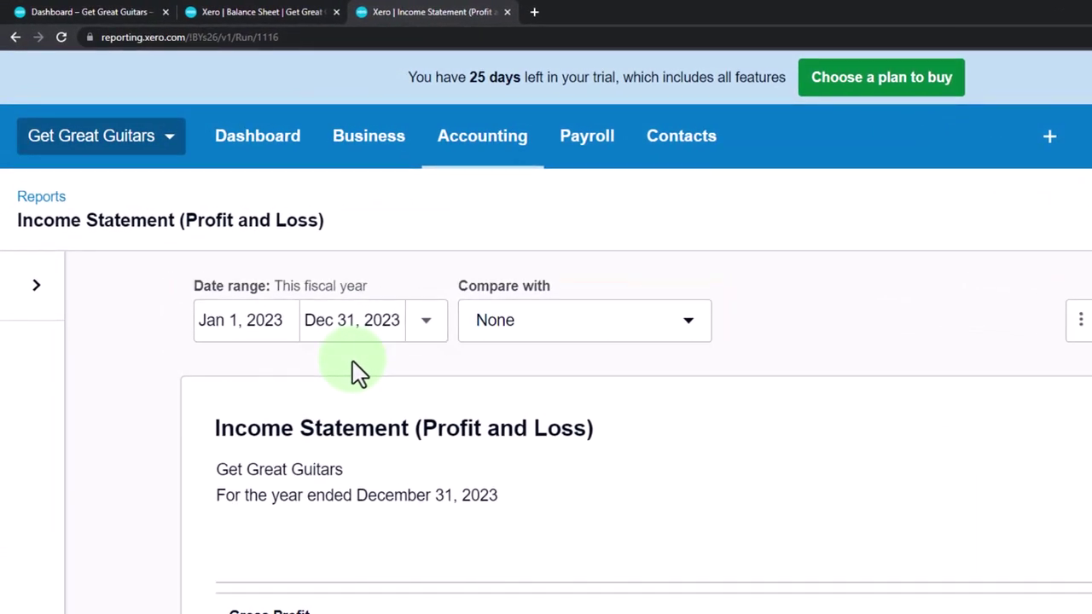
pyautogui.scroll(-2, 358, 373)
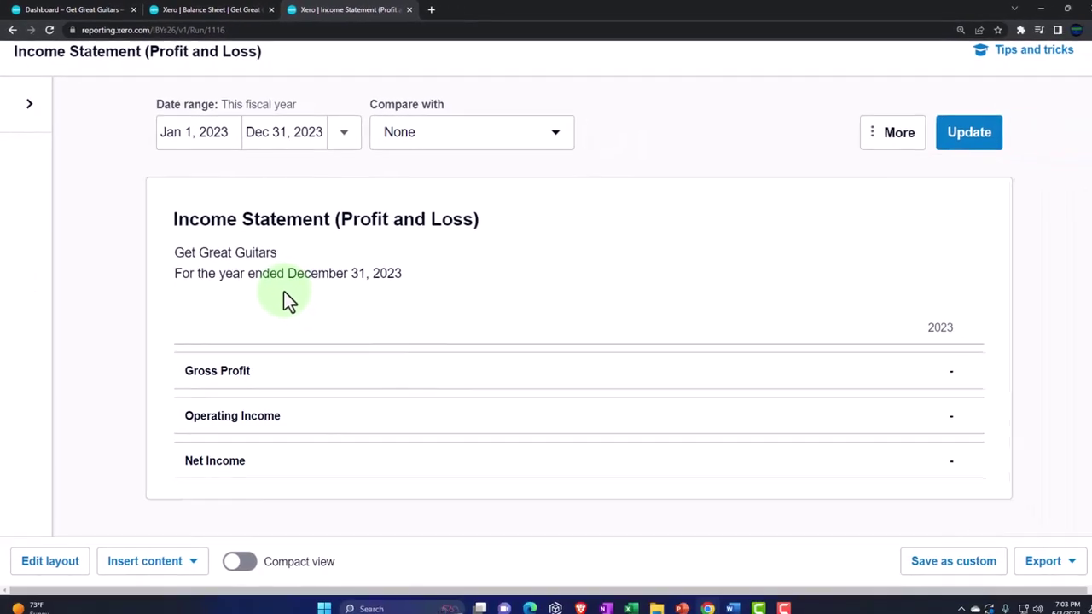
pyautogui.click(287, 296)
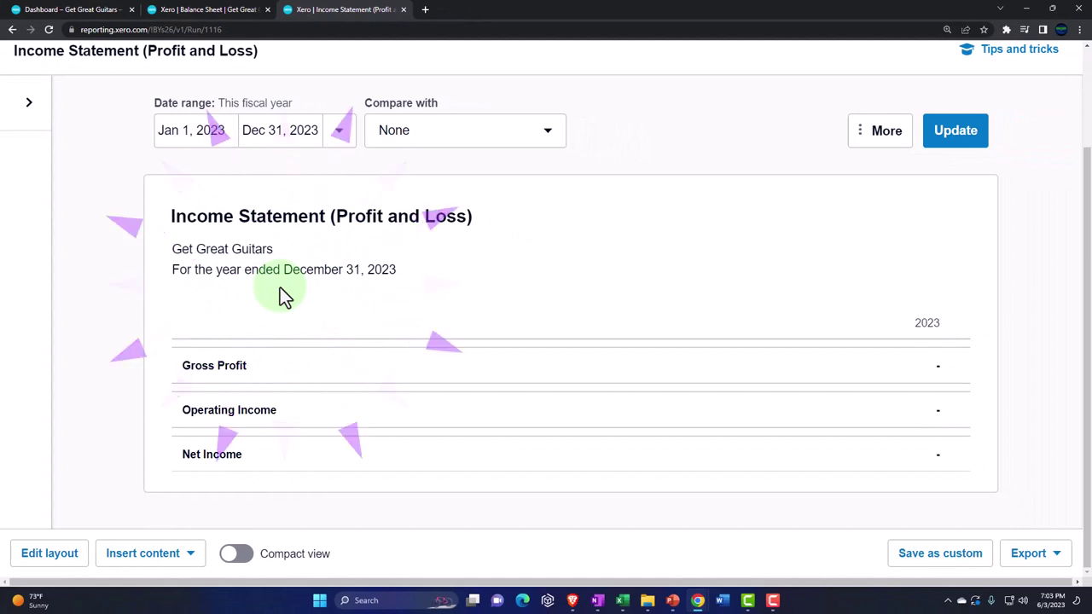
# Step: Examine the asset, liability and equity accounts on the Balance Sheet
pyautogui.click(239, 10)
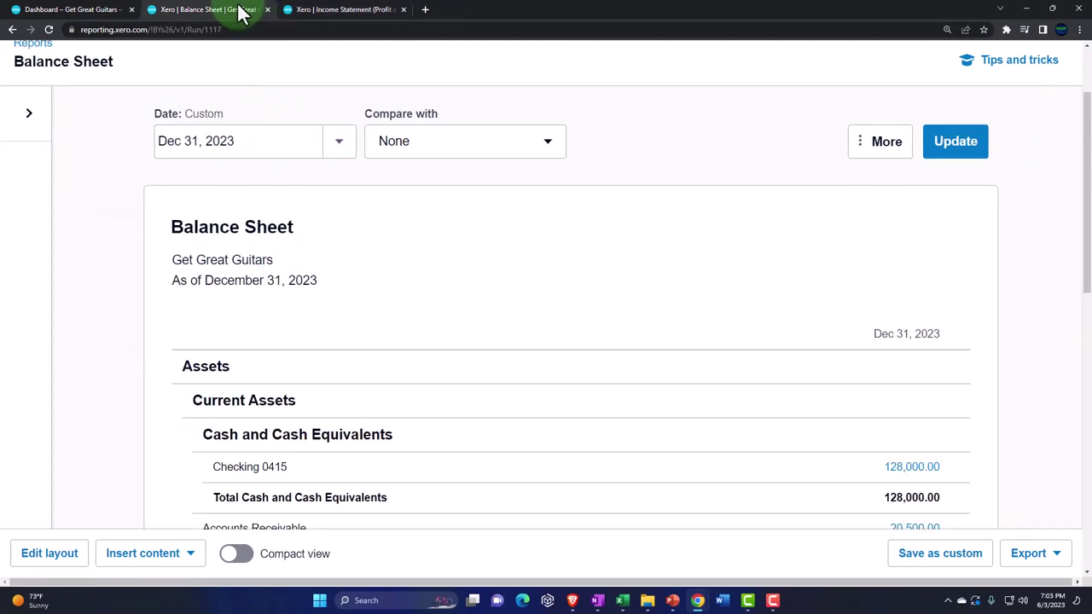
pyautogui.scroll(-3, 437, 298)
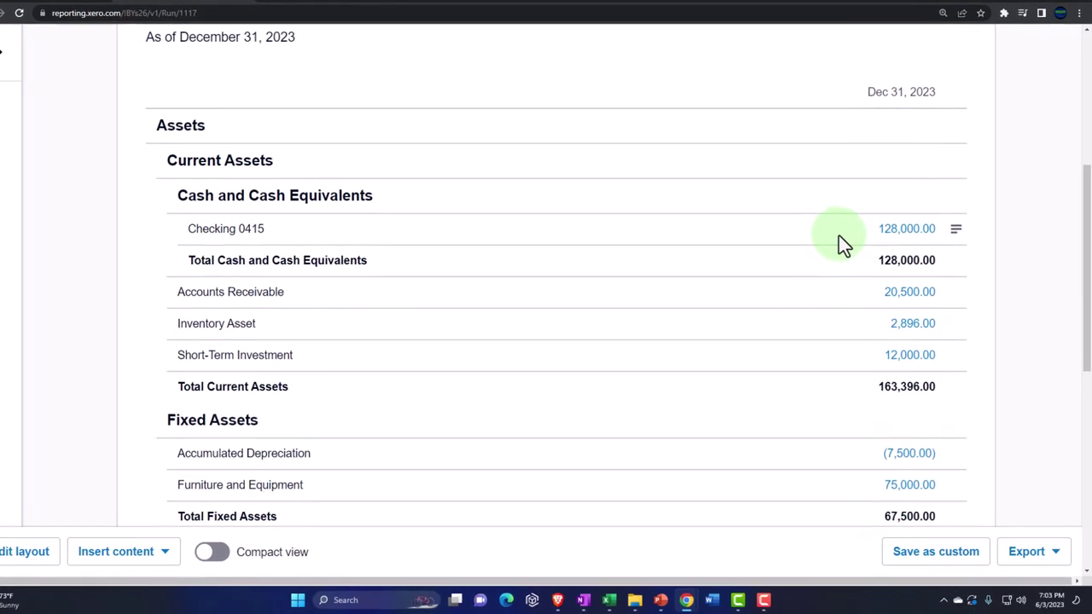
pyautogui.scroll(-7, 843, 241)
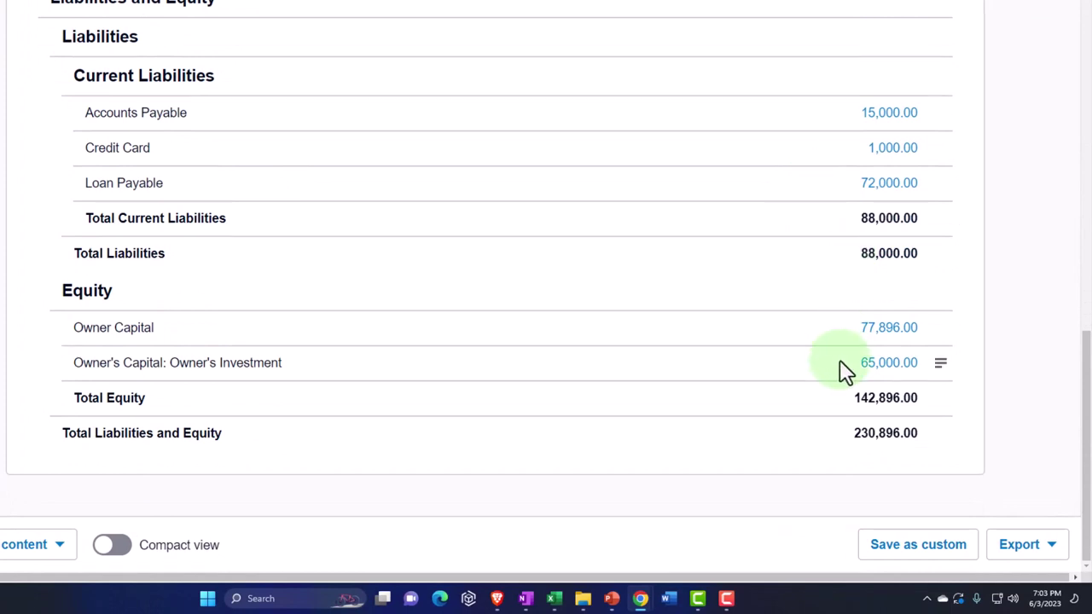
pyautogui.scroll(1, 843, 371)
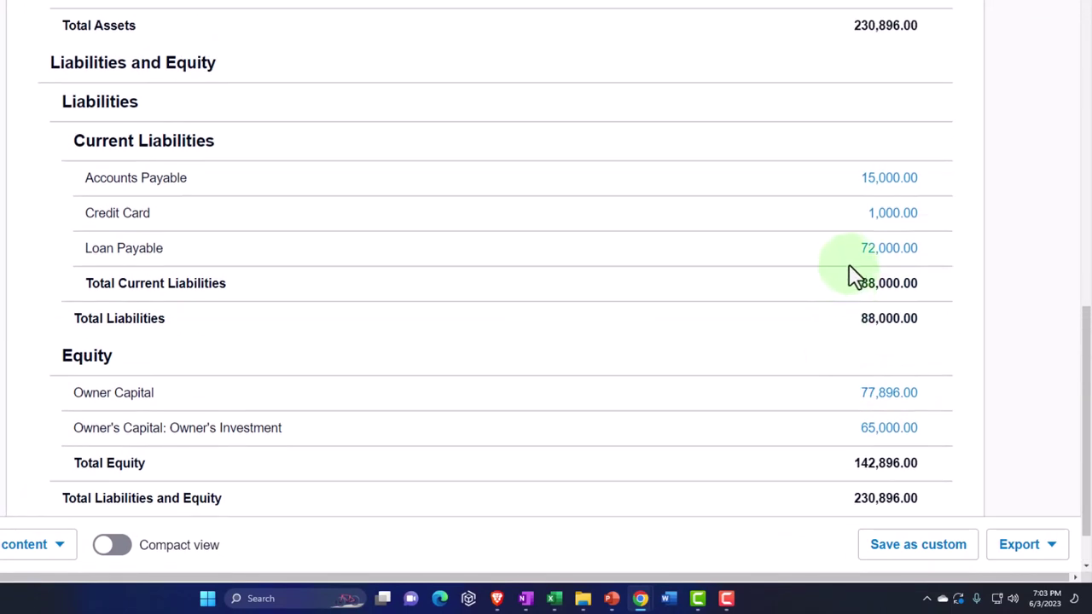
pyautogui.scroll(6, 856, 275)
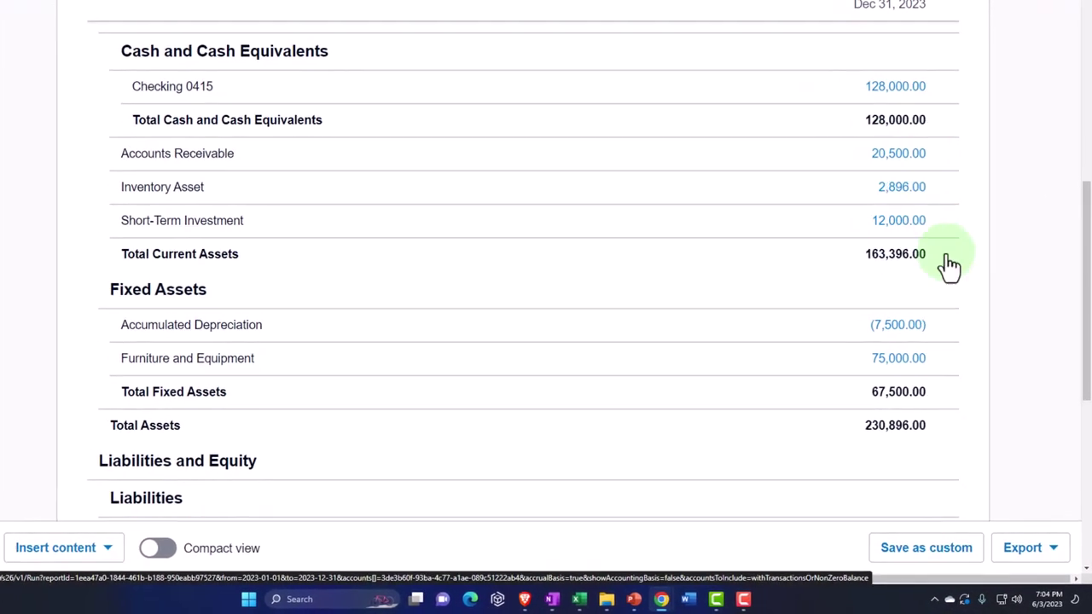
pyautogui.scroll(-1, 994, 314)
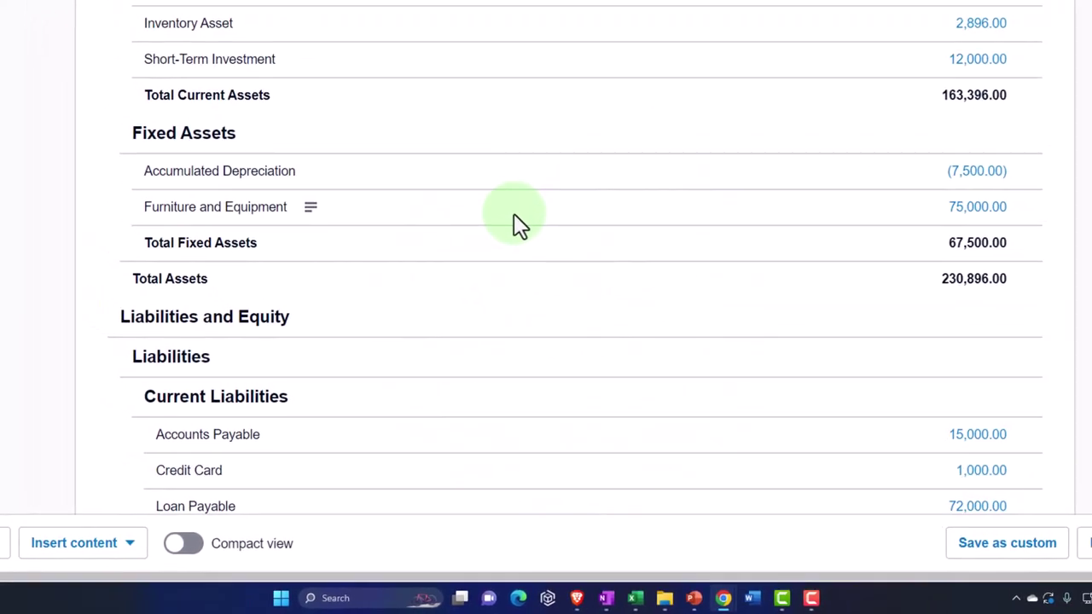
# Step: Switch to OneNote to view the vendor, customer and employee workflow chart, and return to the Balance Sheet in Chrome
pyautogui.click(606, 598)
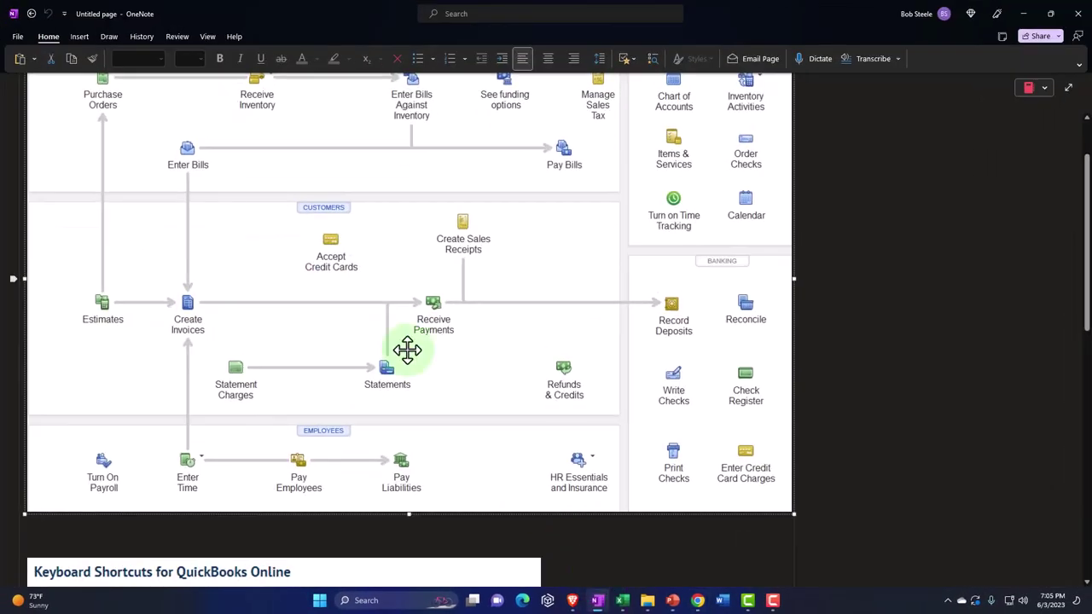
pyautogui.scroll(3, 408, 350)
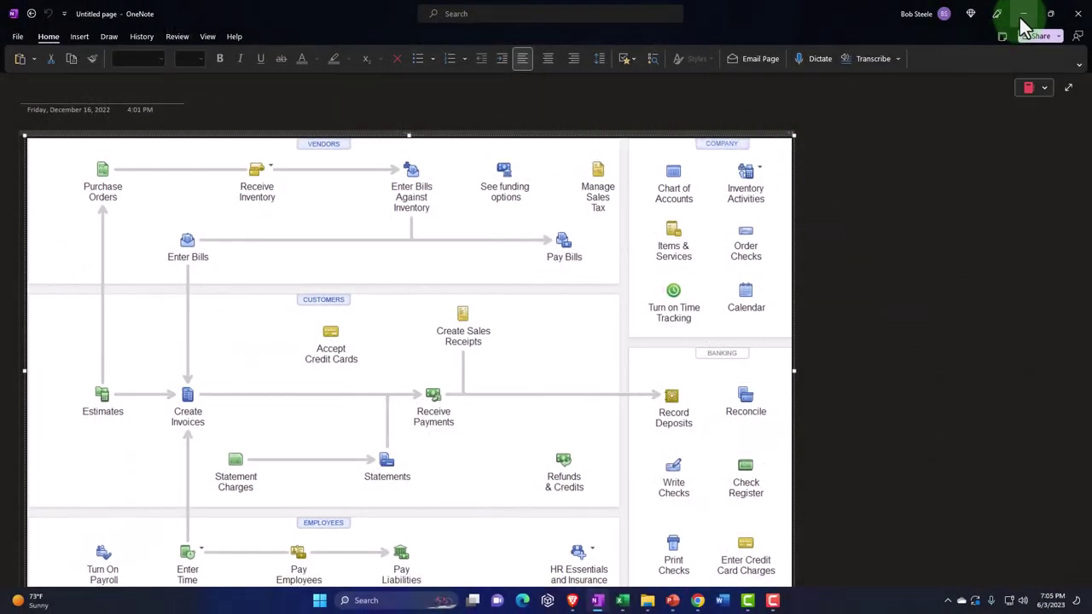
pyautogui.click(1026, 12)
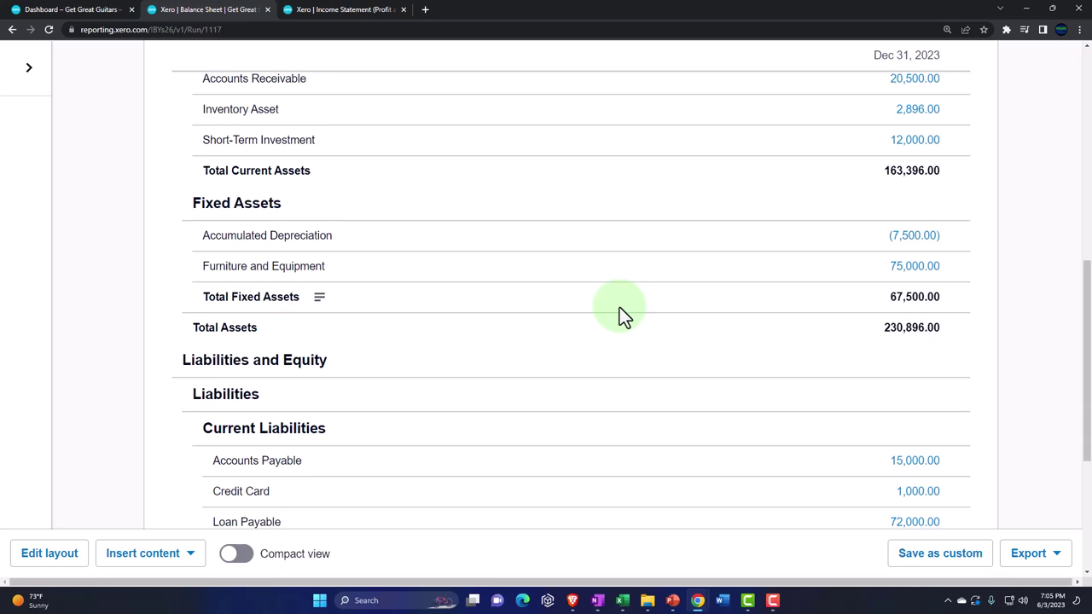
# Step: Compare the Income Statement with the Balance Sheet's asset and liability accounts
pyautogui.click(349, 16)
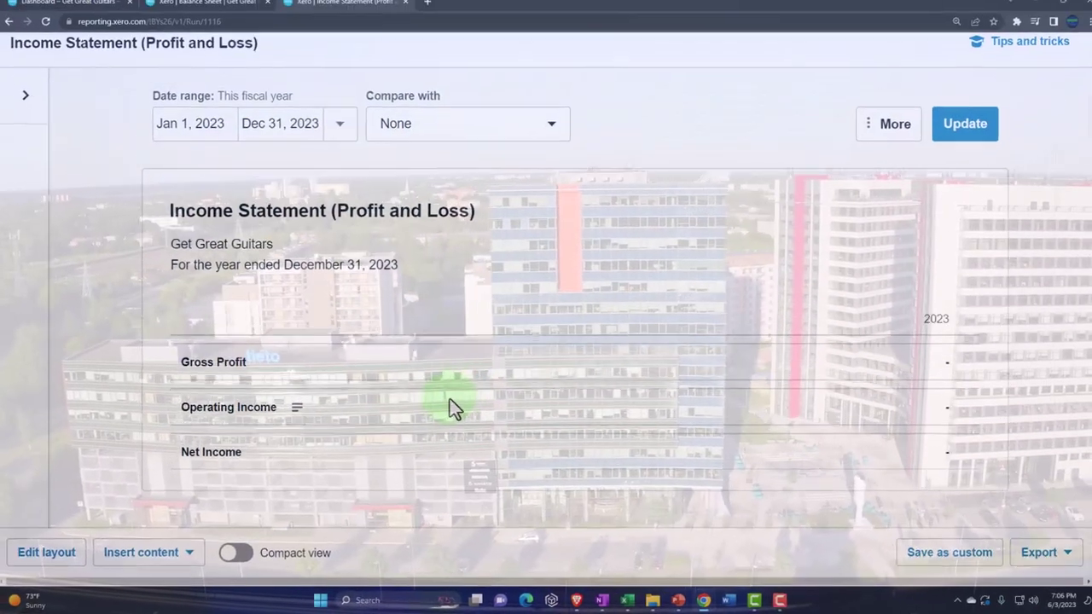
pyautogui.click(200, 3)
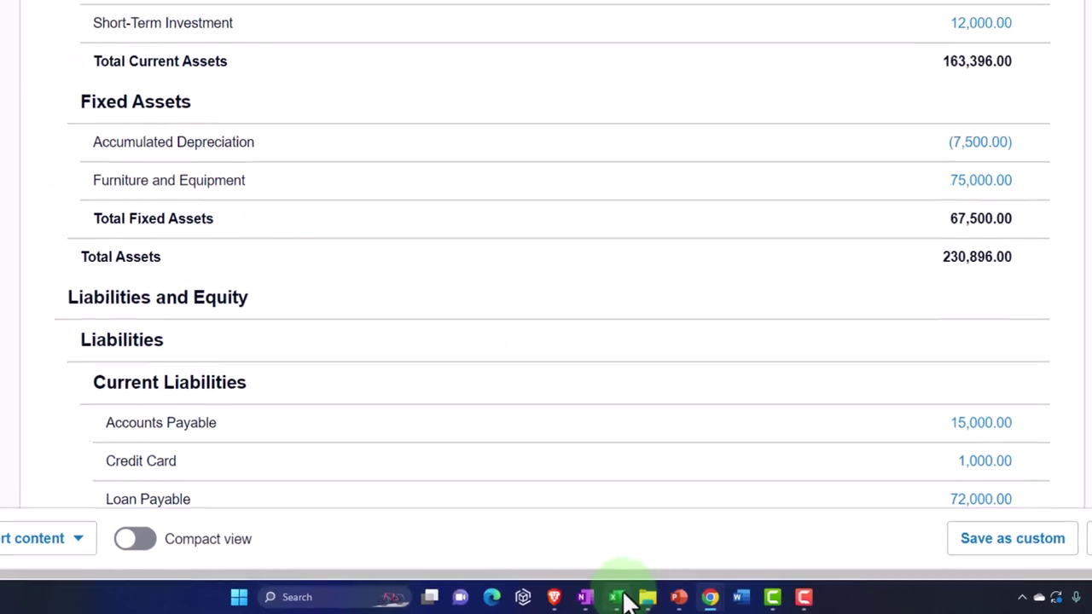
# Step: Switch to the Depreciation Book workbook in Excel and examine the Furniture and Fixtures assets, costs and current depreciation on Sheet2
pyautogui.click(616, 597)
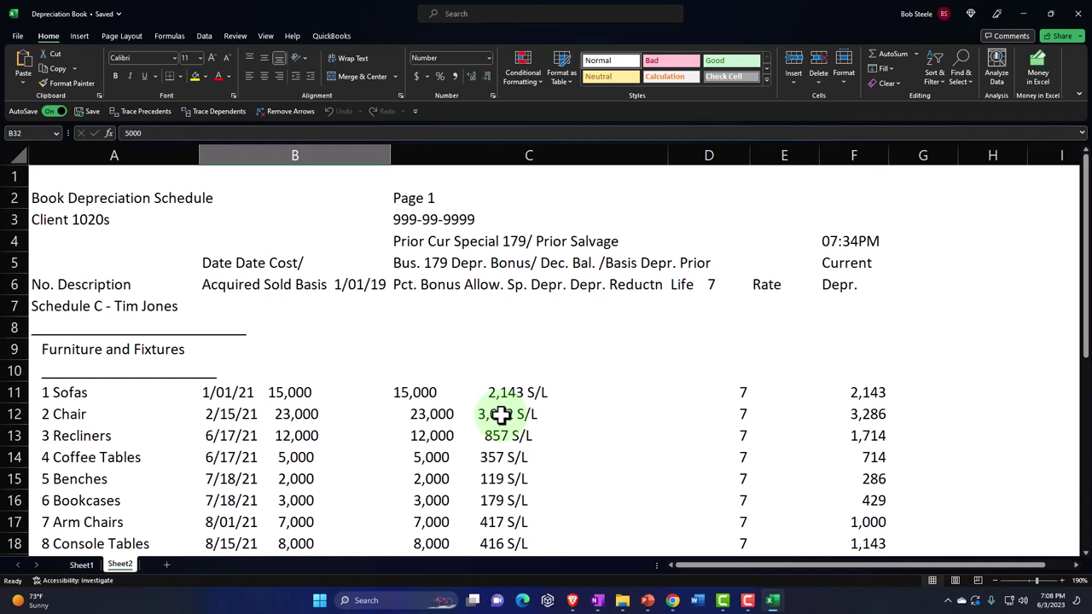
pyautogui.scroll(-1, 500, 414)
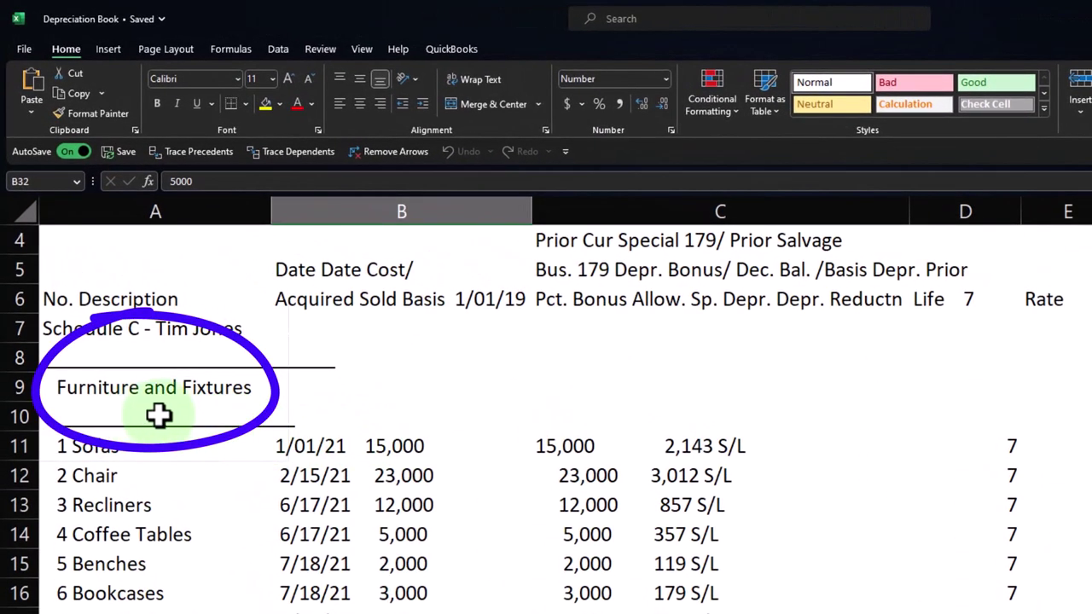
pyautogui.scroll(-1, 164, 415)
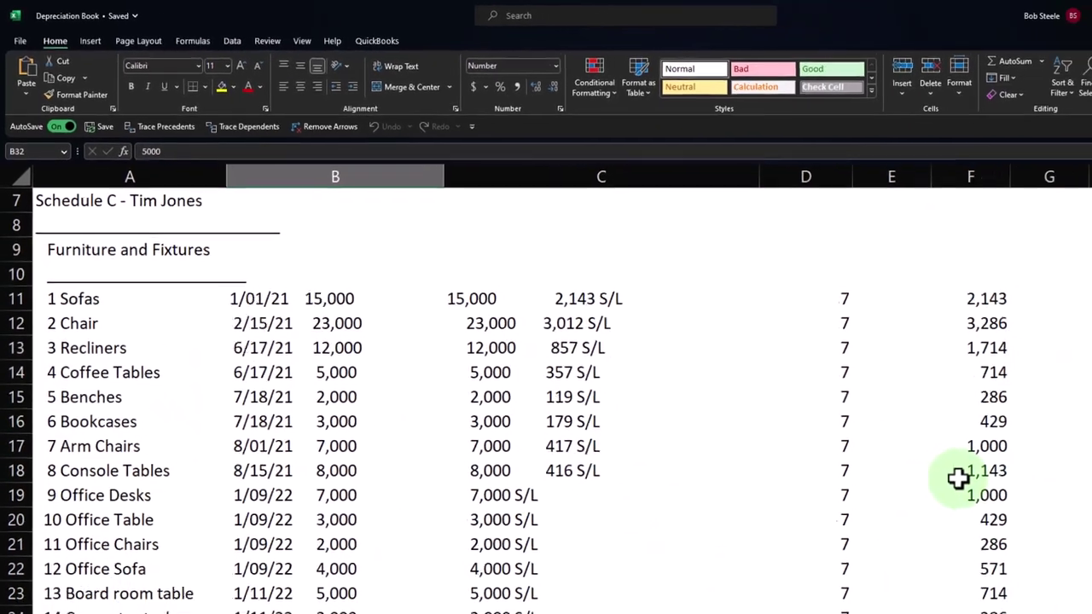
pyautogui.scroll(-2, 959, 479)
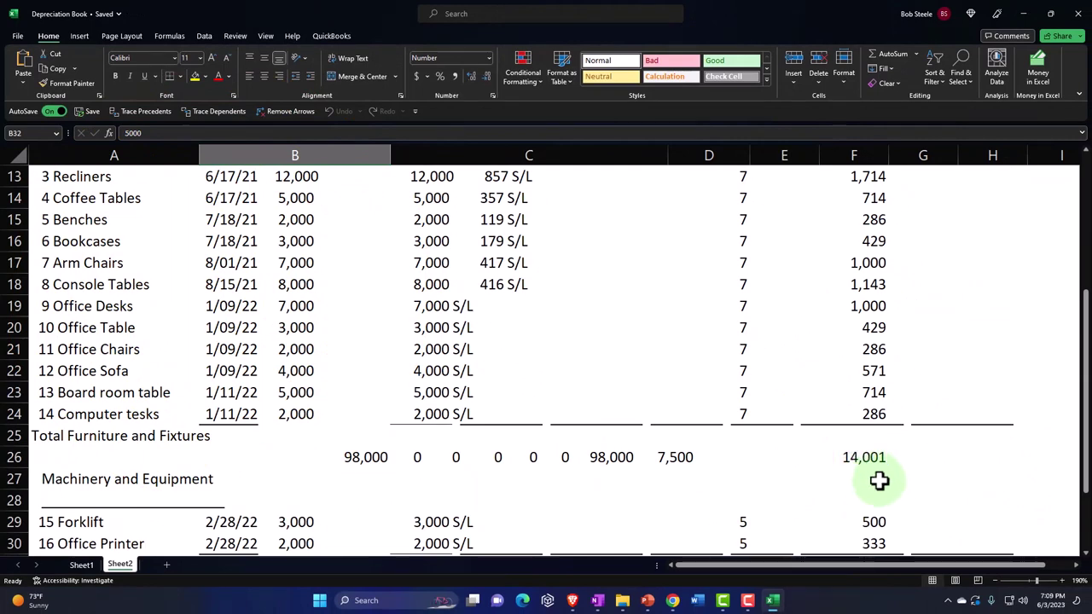
# Step: Compare the Balance Sheet's Furniture and Equipment and Accumulated Depreciation in Chrome with the depreciation schedule in Excel
pyautogui.click(774, 599)
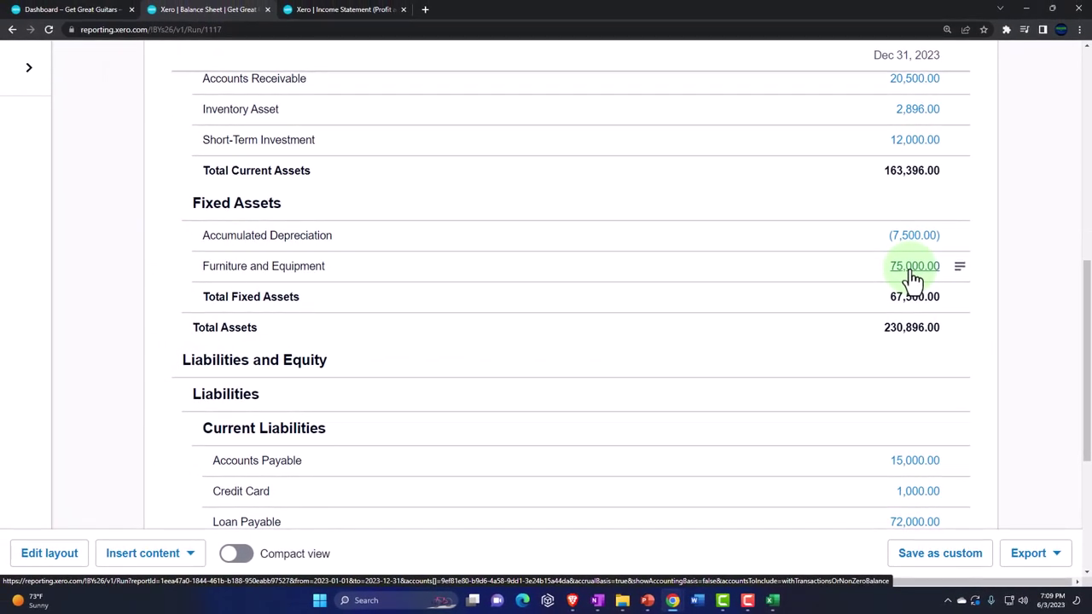
pyautogui.click(773, 601)
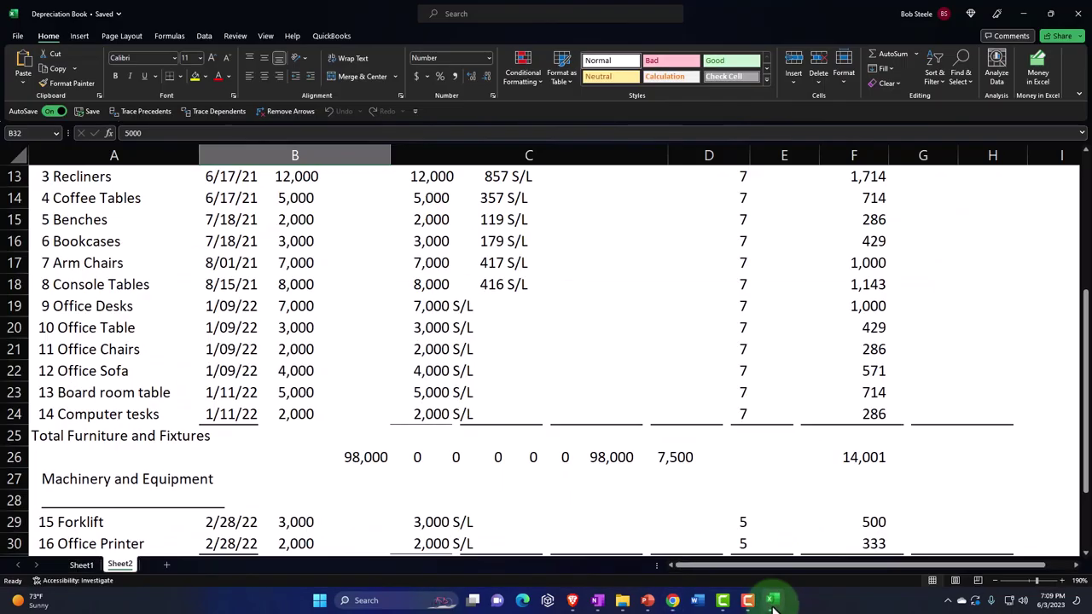
pyautogui.scroll(2, 379, 393)
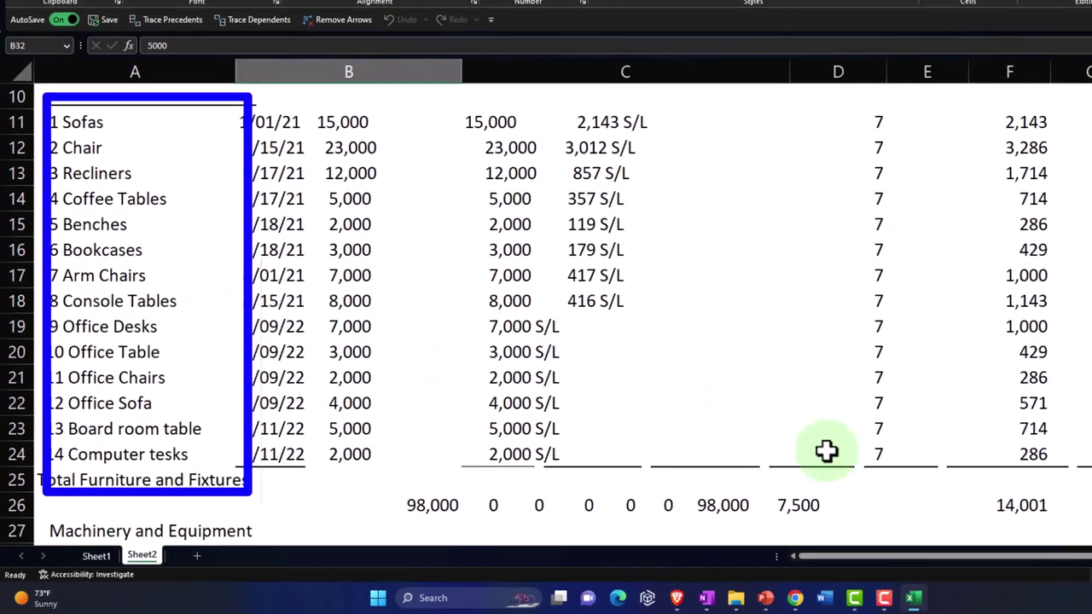
pyautogui.click(927, 597)
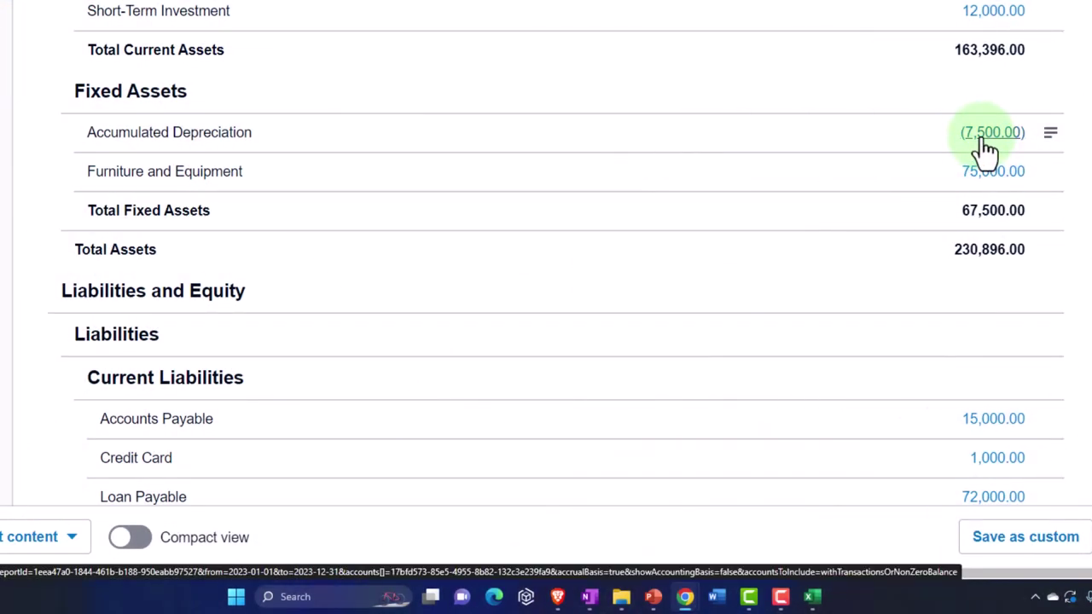
pyautogui.click(811, 597)
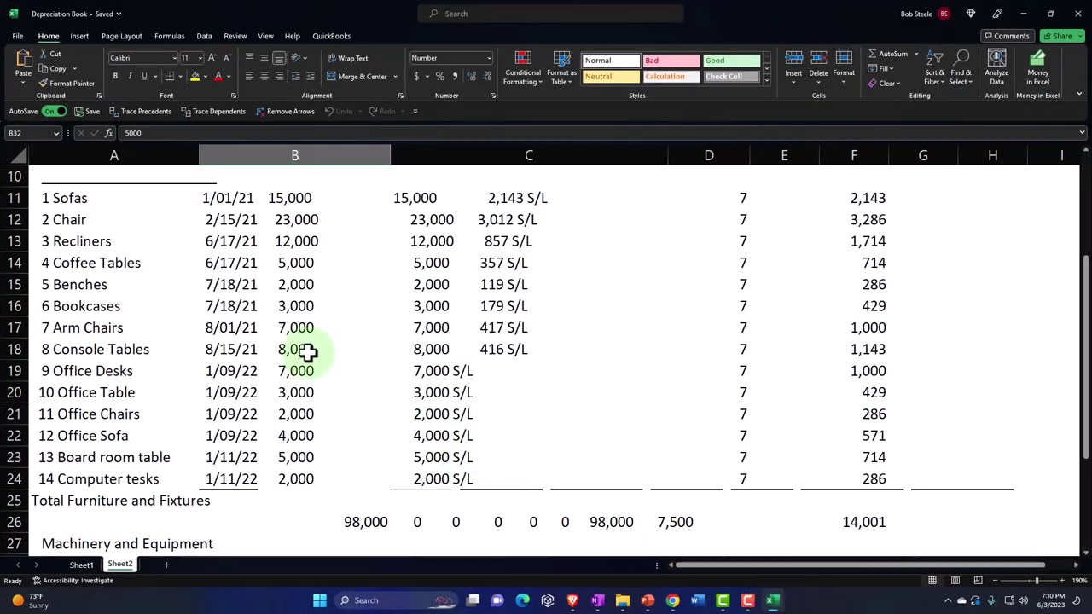
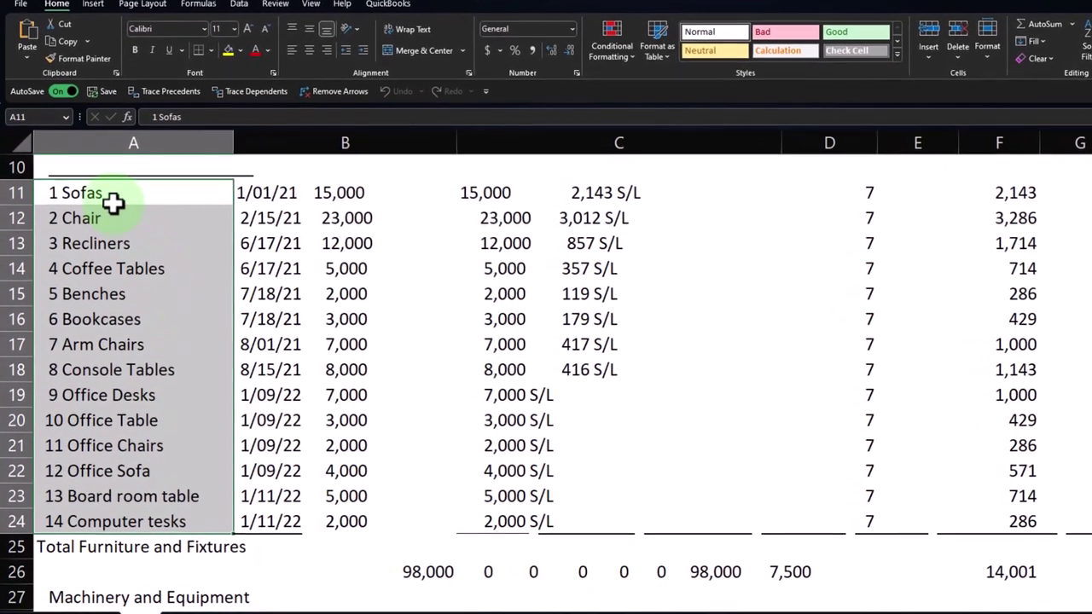
# Step: Examine the Sofas, Chair and Recliners entries with their acquisition dates and costs in rows 11 to 13
pyautogui.moveTo(114, 192); pyautogui.dragTo(119, 240)
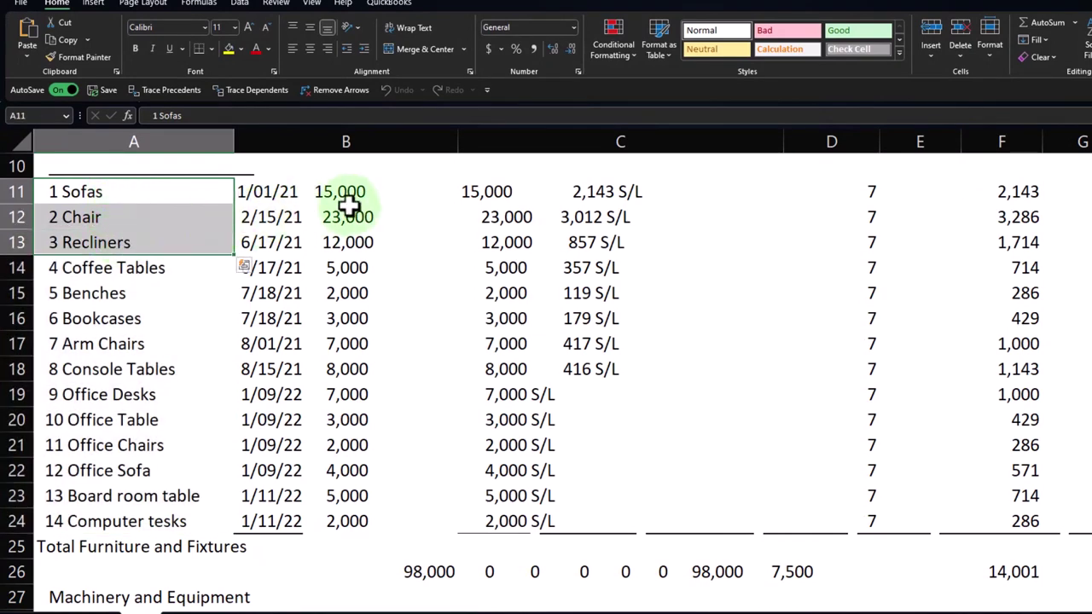
pyautogui.moveTo(353, 198); pyautogui.dragTo(350, 242)
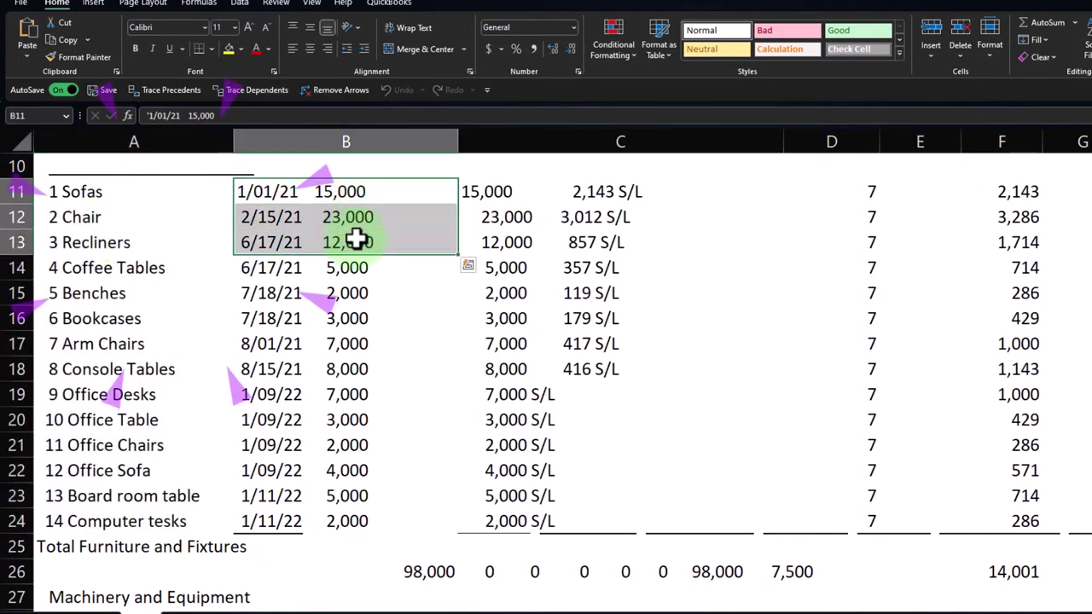
pyautogui.click(378, 191)
pyautogui.click(380, 217)
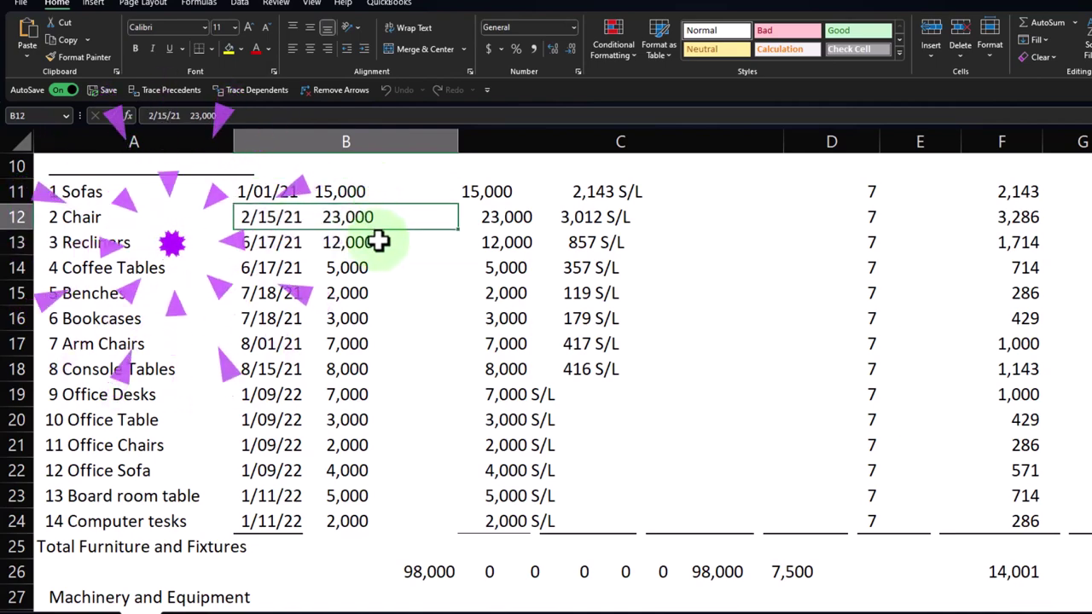
pyautogui.click(378, 242)
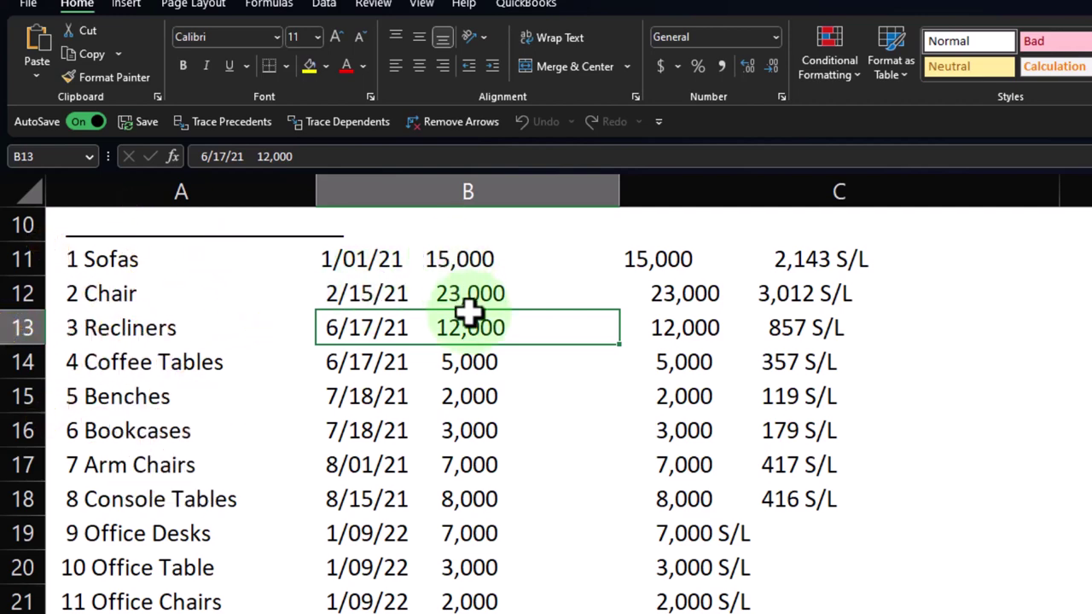
# Step: Select the Sofas, Chair and Recliners descriptions in A11:A13 as the furniture items to consider
pyautogui.click(190, 265)
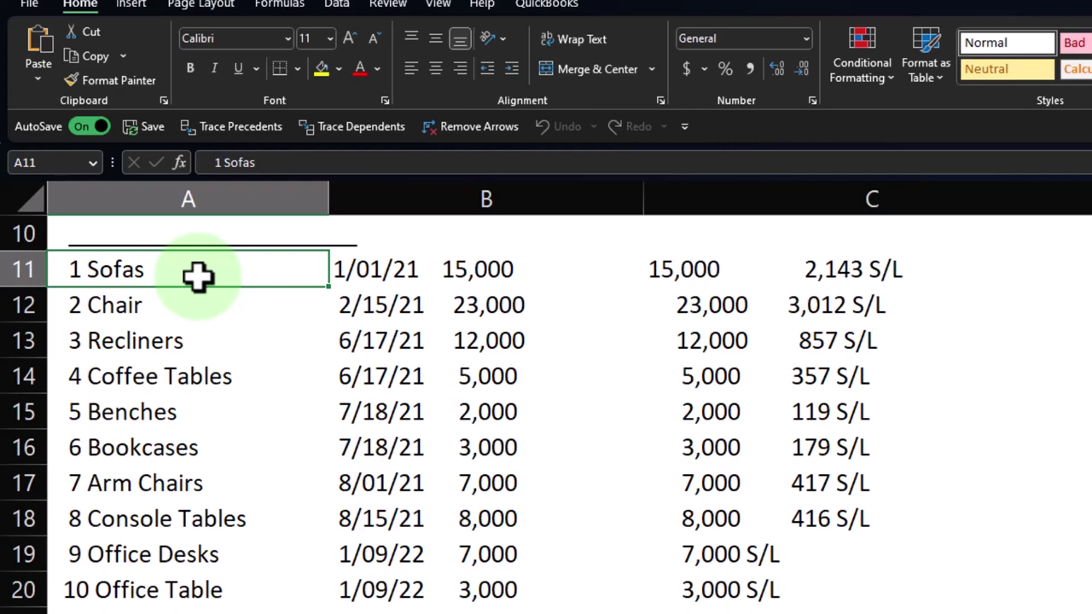
pyautogui.moveTo(198, 275); pyautogui.dragTo(214, 353)
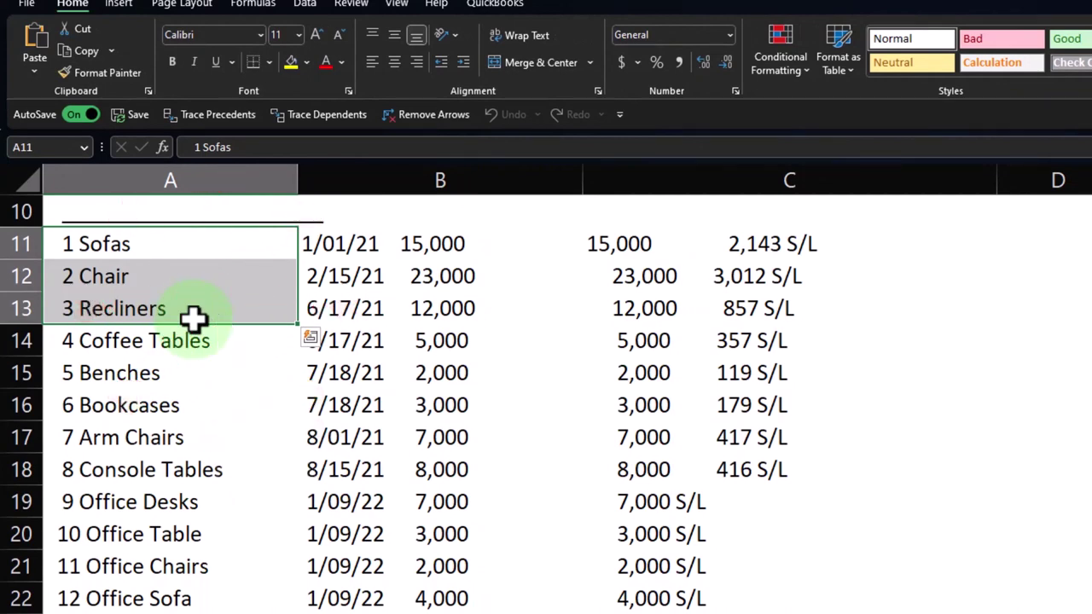
pyautogui.click(180, 250)
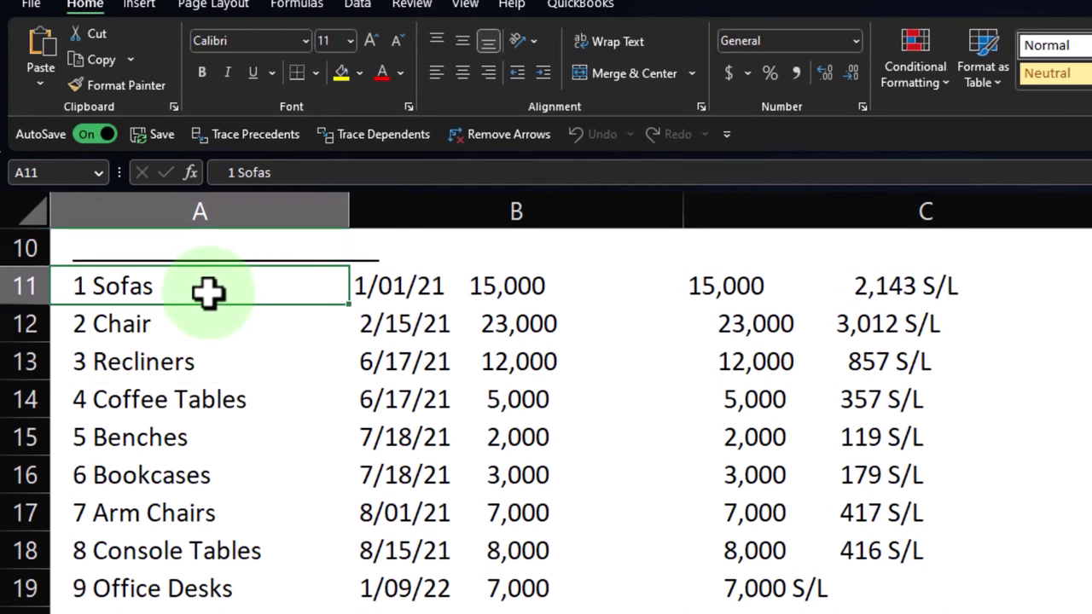
pyautogui.moveTo(209, 292); pyautogui.dragTo(218, 360)
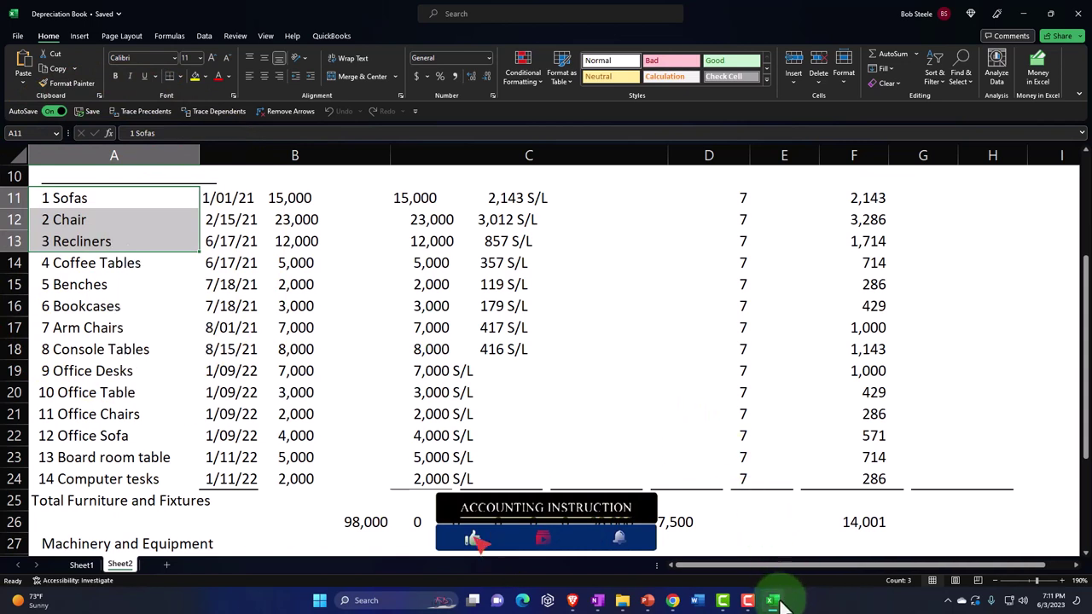
# Step: Return to the Balance Sheet in Chrome, check the fixed assets, and bring up the Get Great Guitars dashboard
pyautogui.moveTo(775, 600)
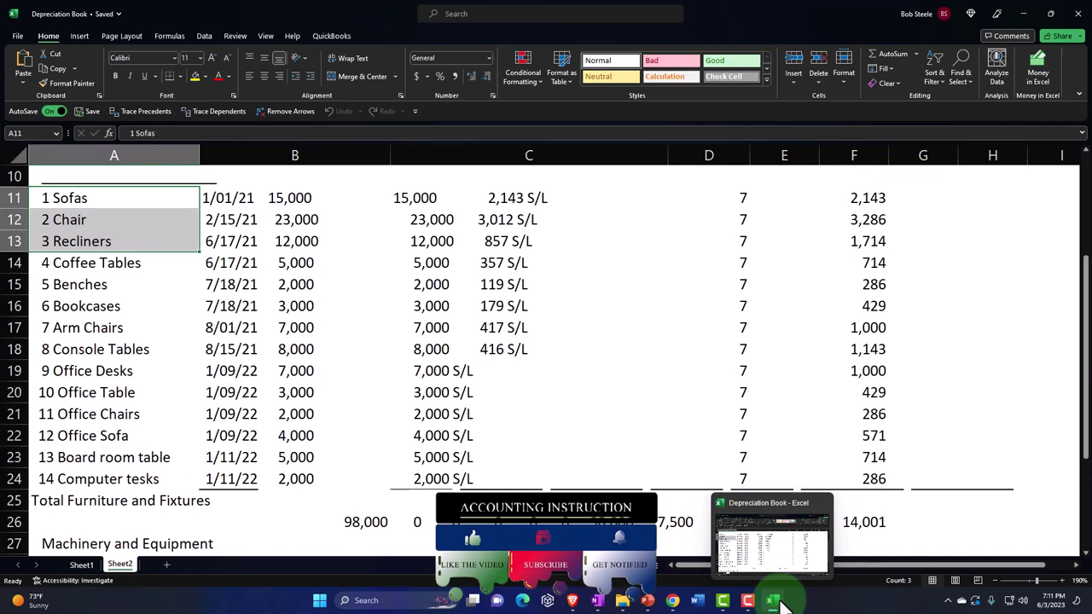
pyautogui.click(774, 602)
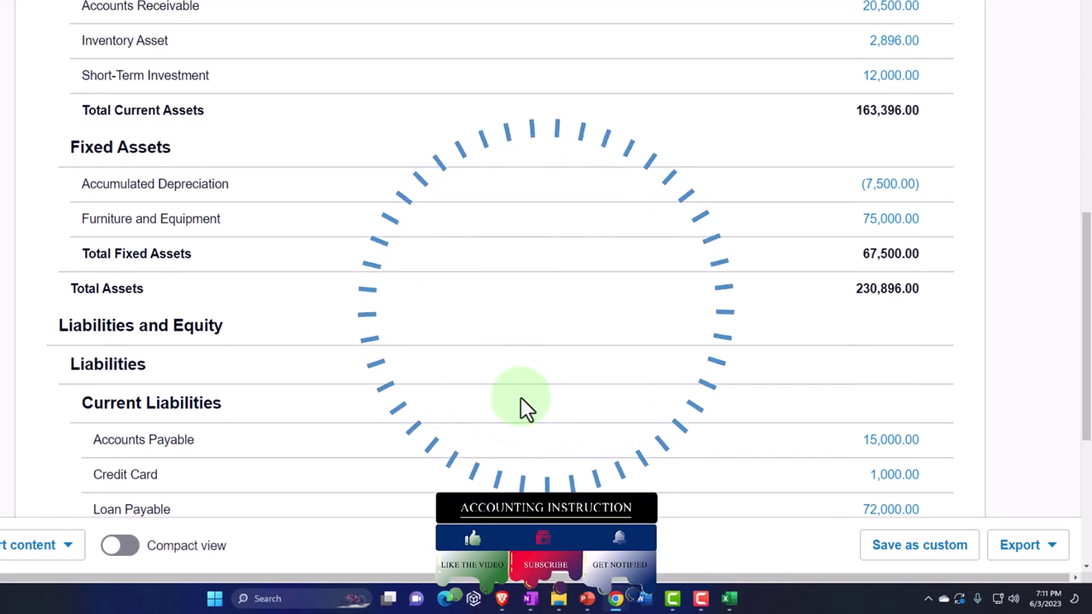
pyautogui.scroll(1, 524, 408)
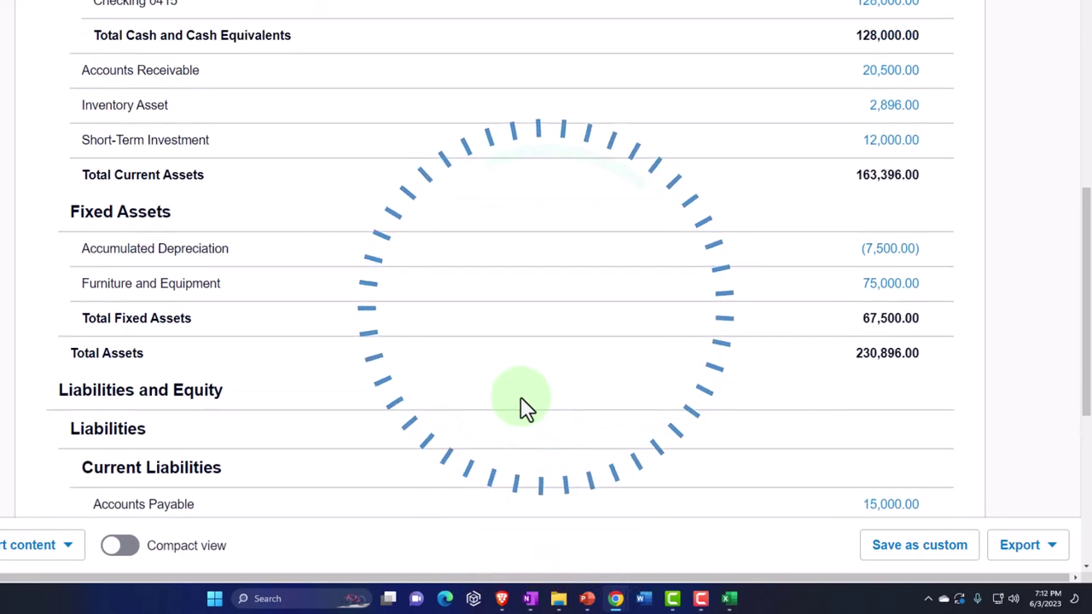
pyautogui.click(85, 11)
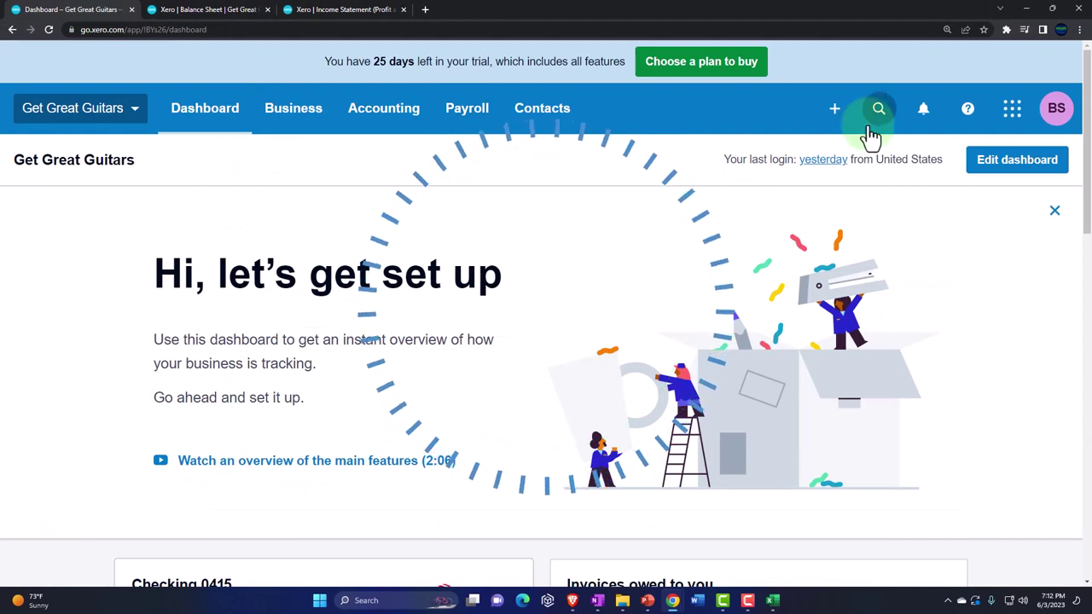
# Step: Look through the transaction types available for creation, including Purchase order and Spend money
pyautogui.click(836, 111)
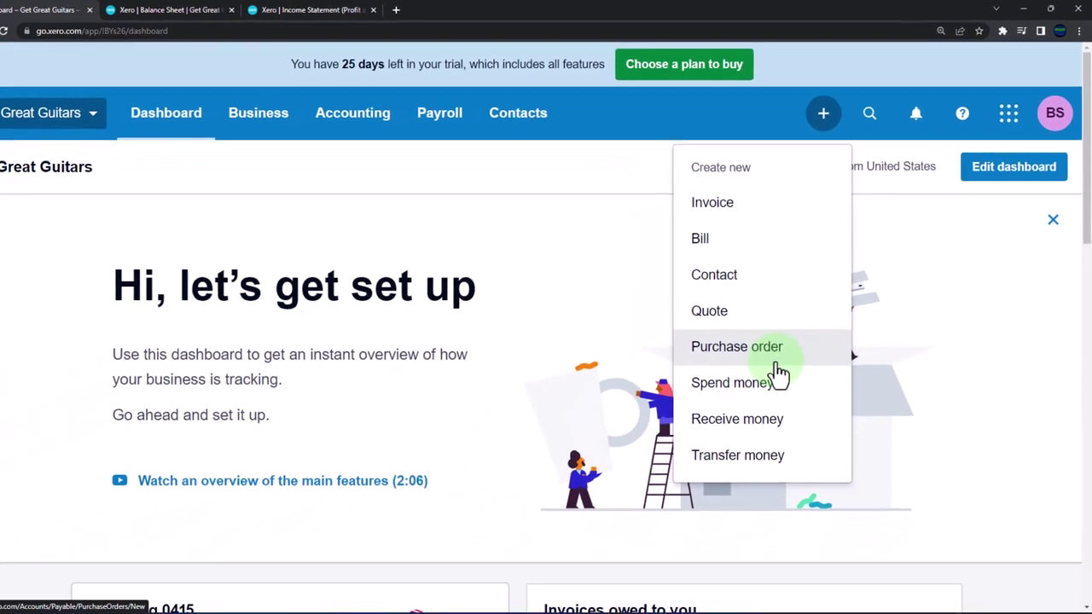
pyautogui.click(790, 348)
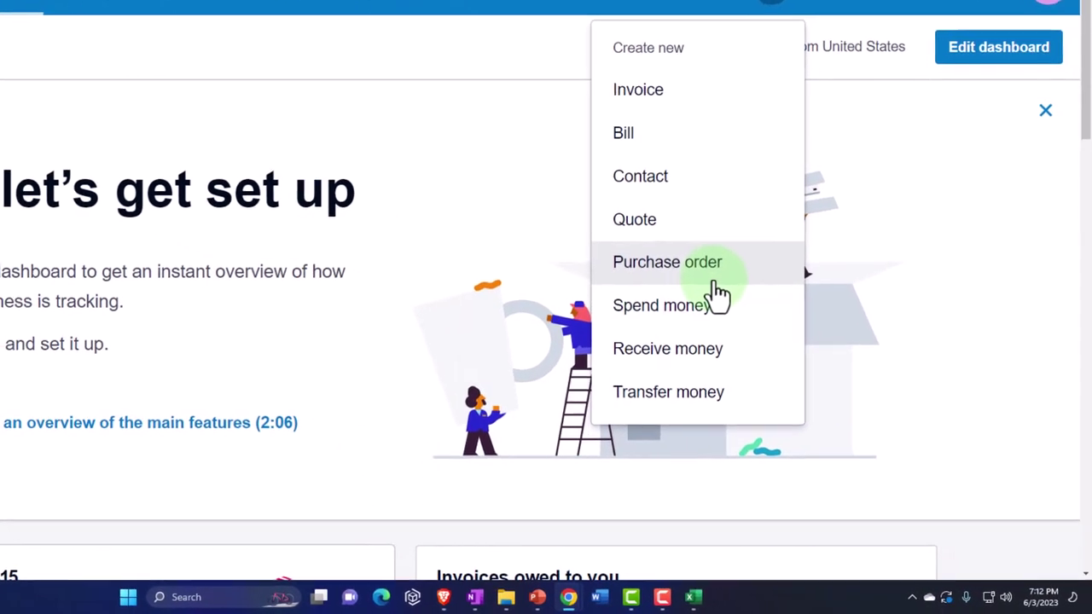
pyautogui.click(712, 280)
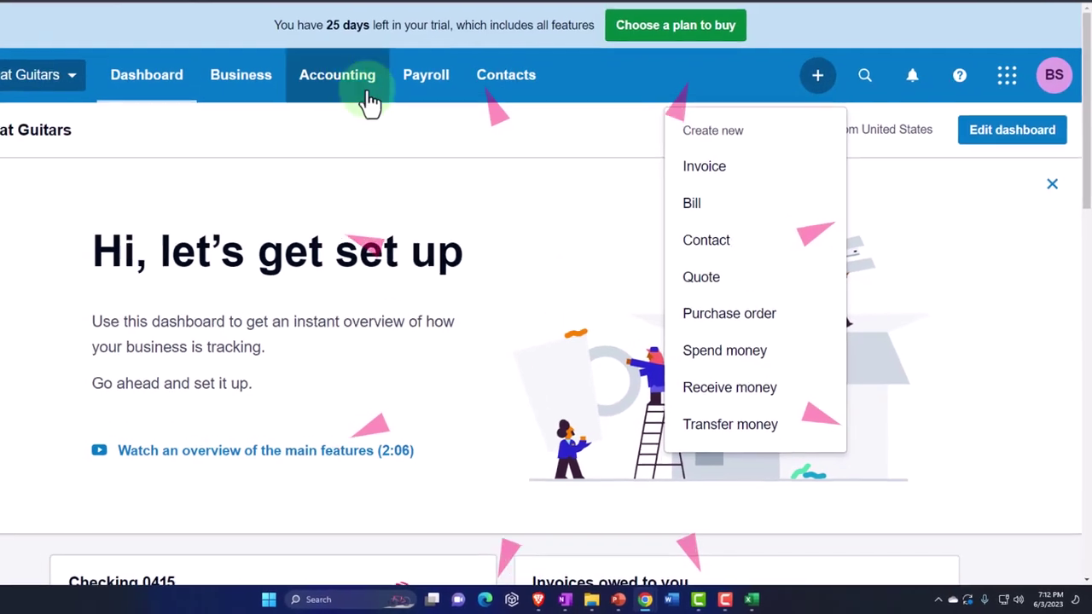
# Step: Go to the bank accounts and display the account transactions of the Checking 0415 account
pyautogui.click(388, 119)
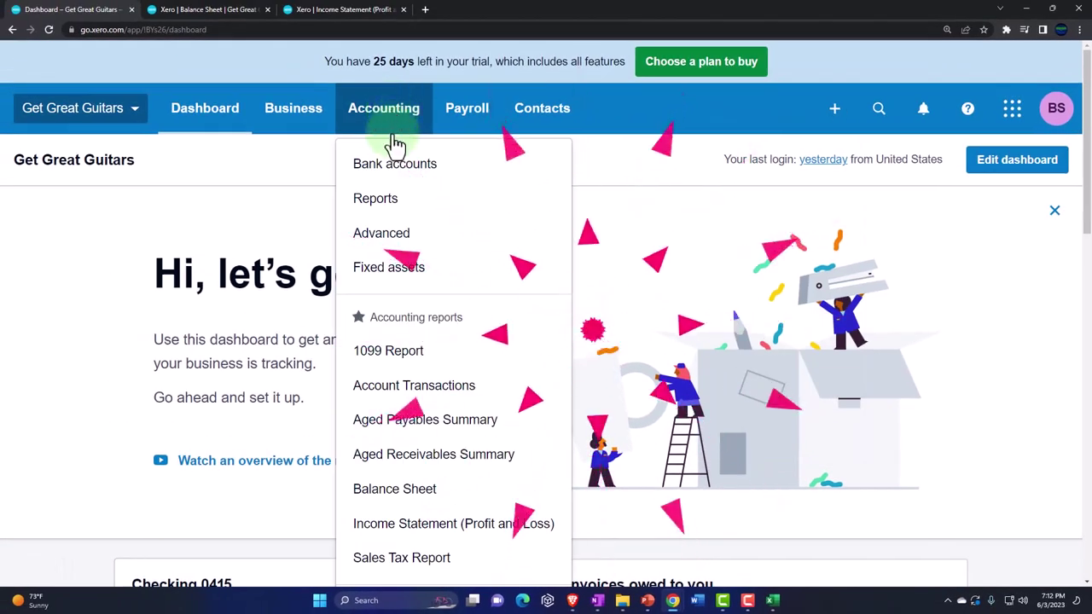
pyautogui.click(395, 165)
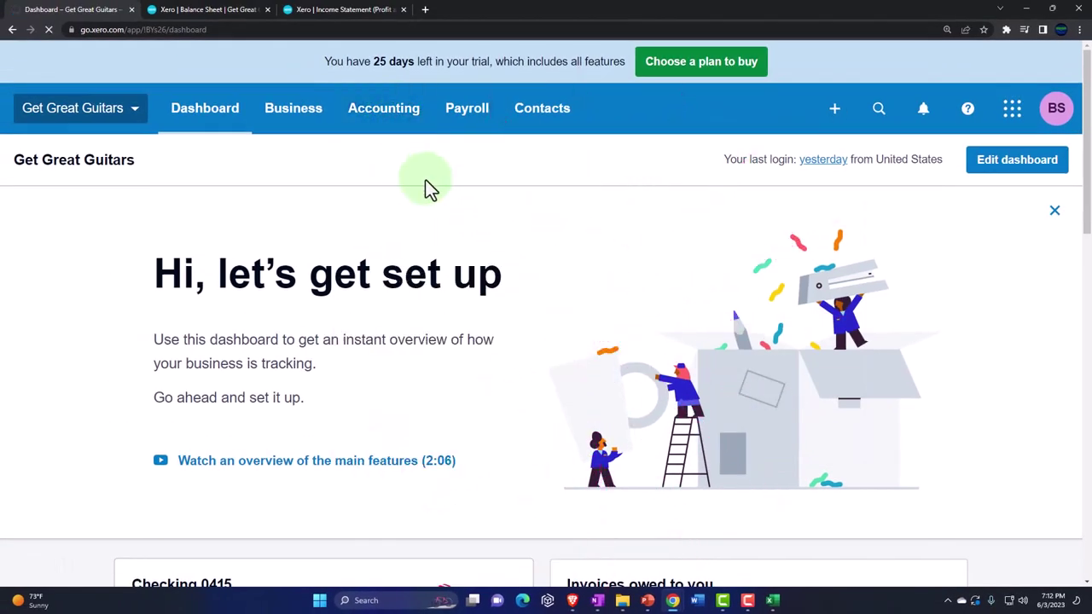
pyautogui.scroll(-3, 129, 310)
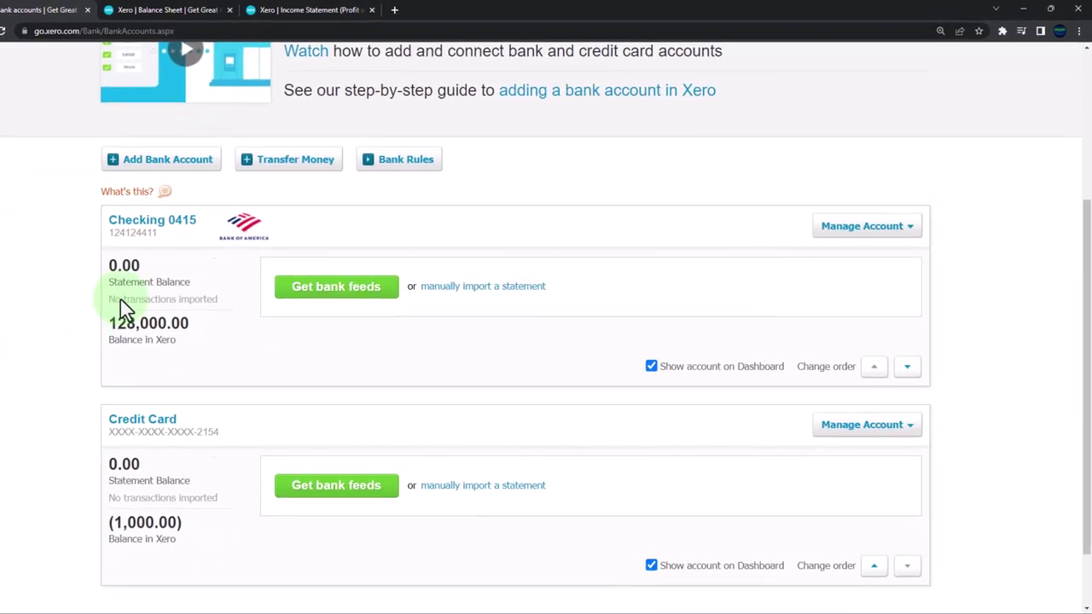
pyautogui.click(862, 226)
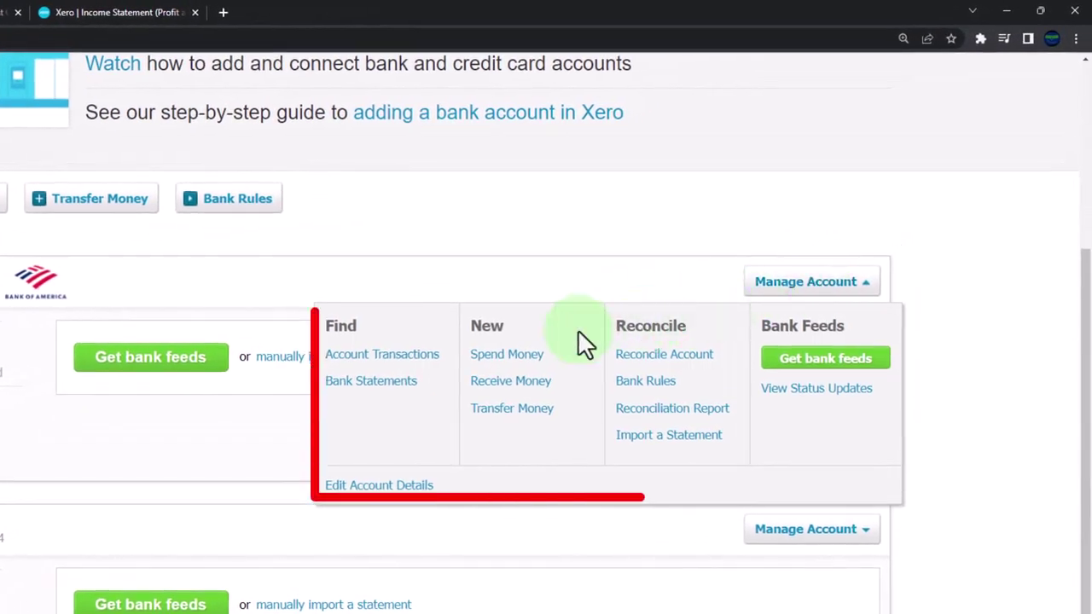
pyautogui.click(421, 355)
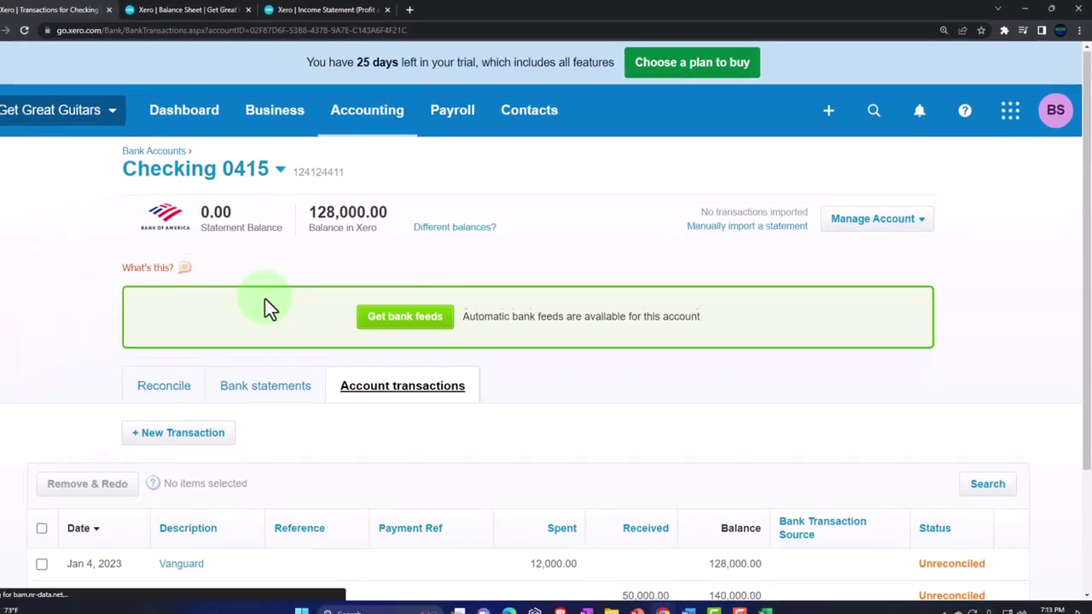
pyautogui.scroll(-2, 265, 308)
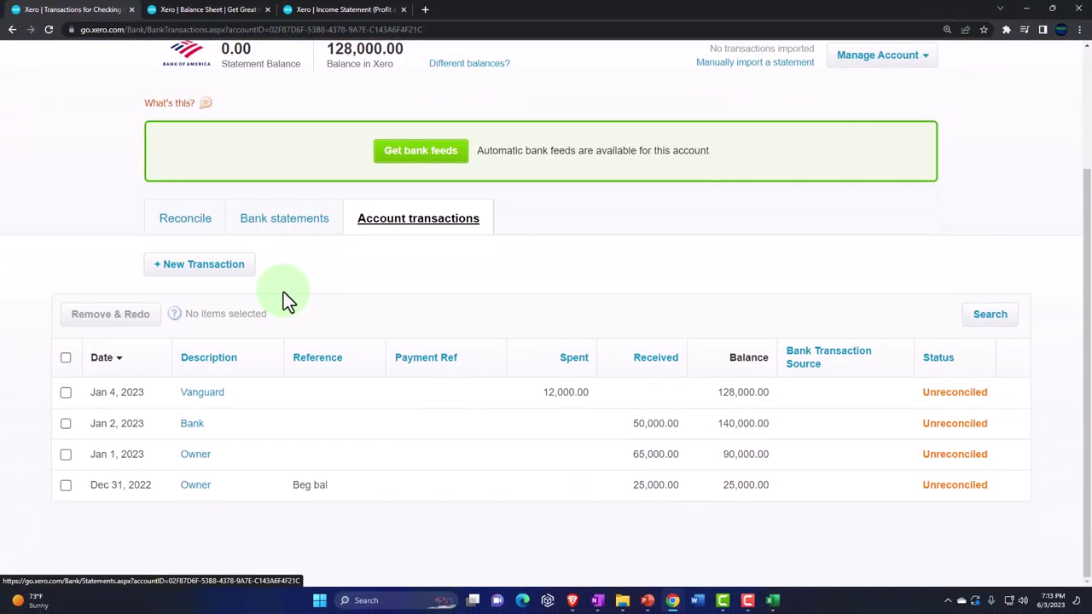
# Step: Start a new Spend Money transaction in the checking account with Office Depot as a new contact
pyautogui.click(243, 275)
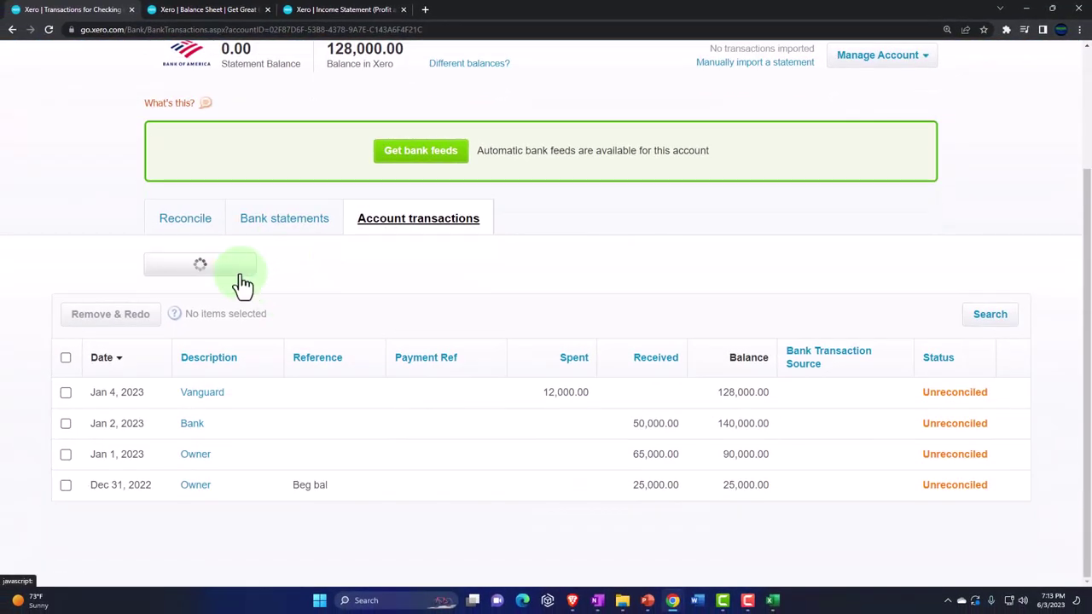
pyautogui.scroll(-1, 241, 273)
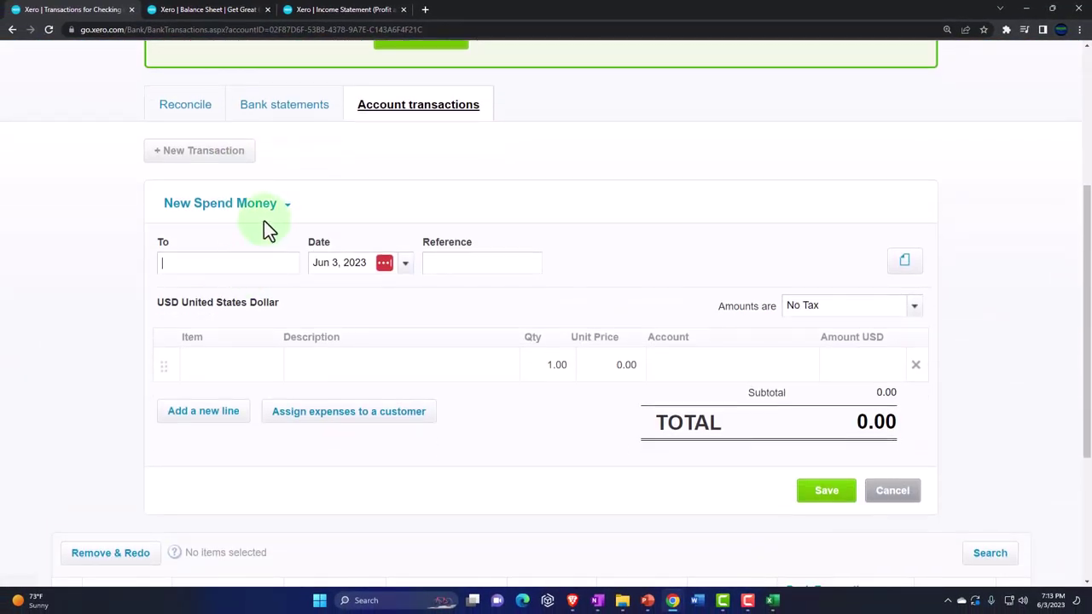
pyautogui.hotkey('ctrl', '+')
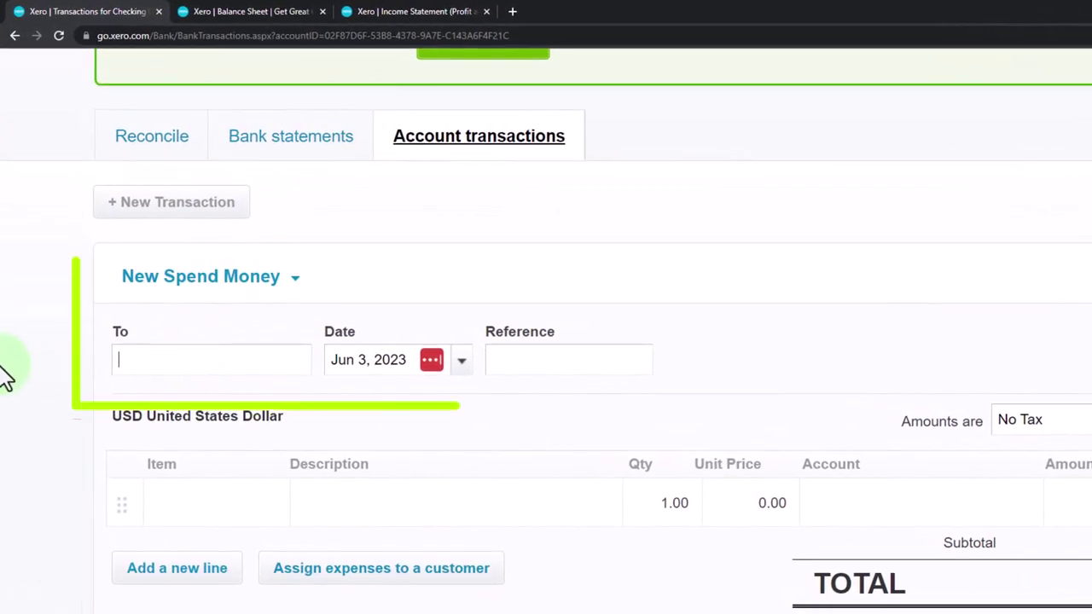
pyautogui.write('O')
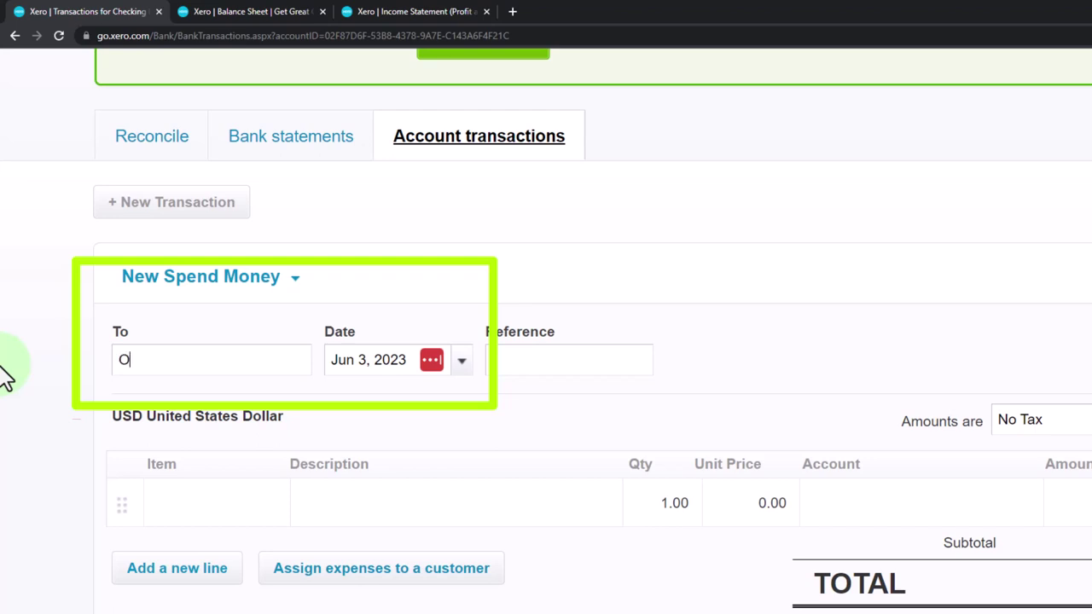
pyautogui.write('ffice De')
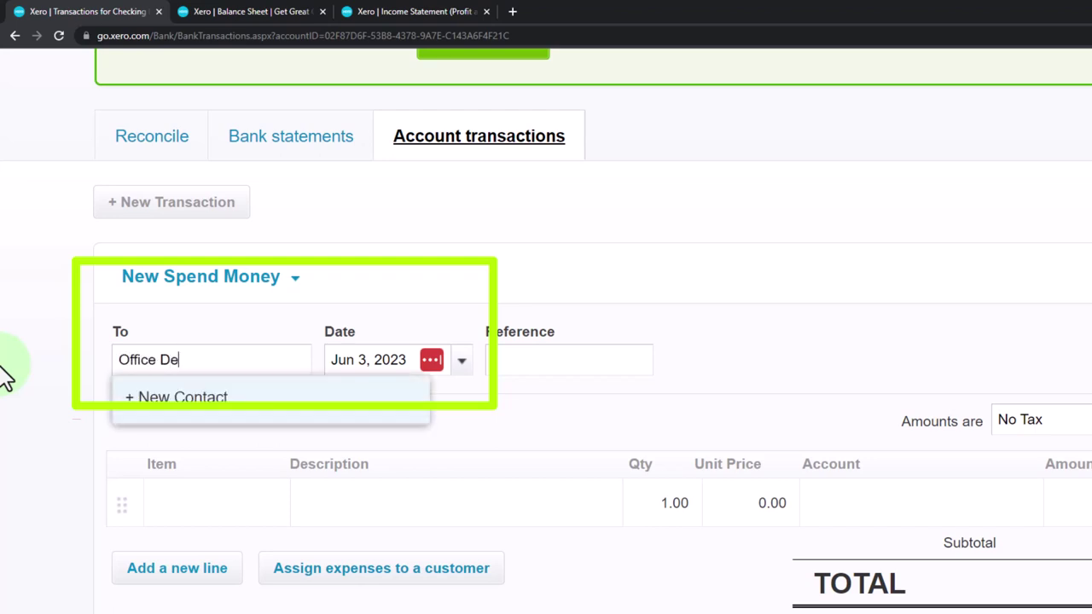
pyautogui.write('pot')
pyautogui.click(177, 408)
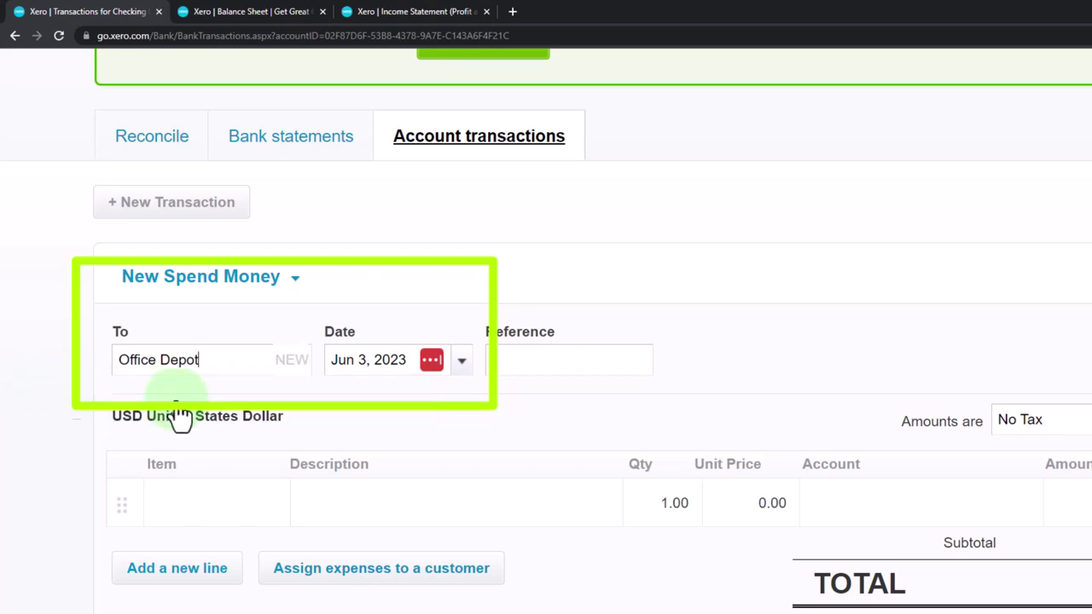
# Step: Set the Spend Money transaction's date to Jan 9, 2023
pyautogui.press('Tab')
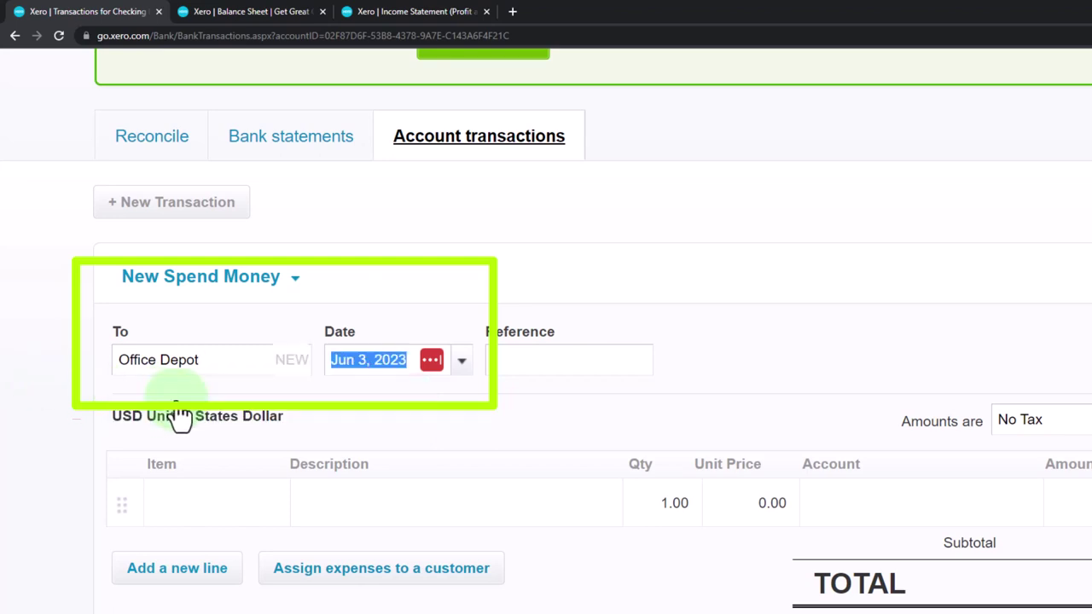
pyautogui.write('01/09')
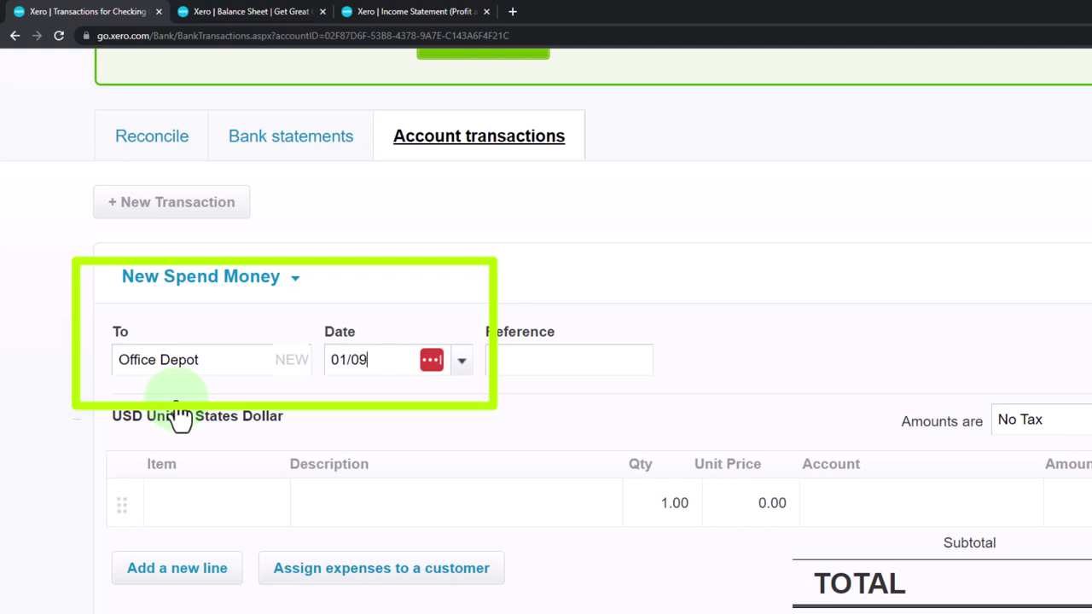
pyautogui.write('/23')
pyautogui.press('Tab')
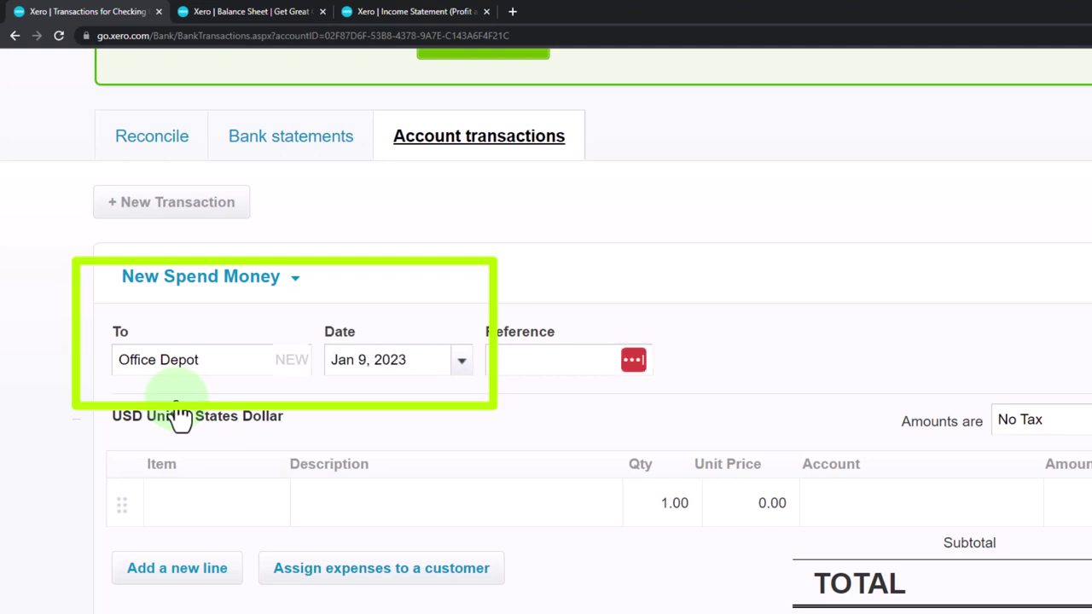
# Step: Describe the first line item as "Safa, Chair" with a unit price of 18,000.00, leaving the reference blank
pyautogui.press('Tab')
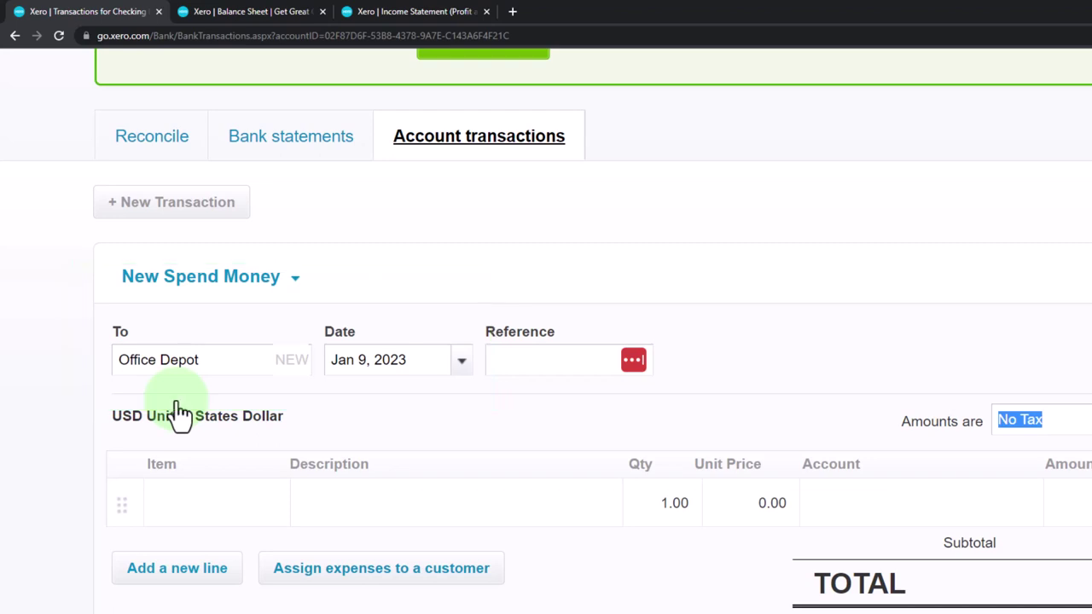
pyautogui.press('Tab')
pyautogui.press('Tab')
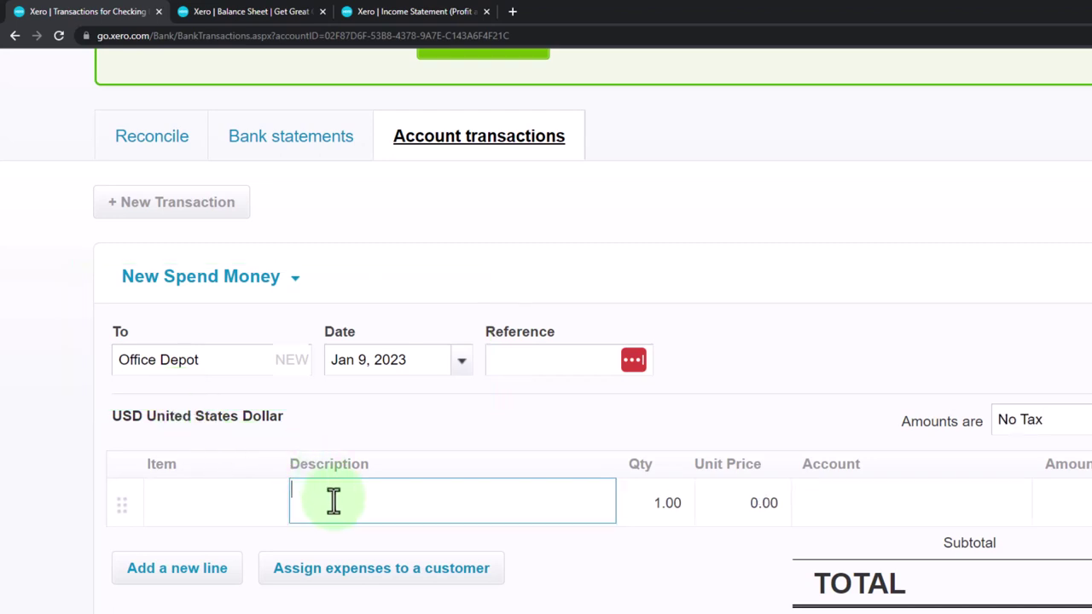
pyautogui.click(333, 500)
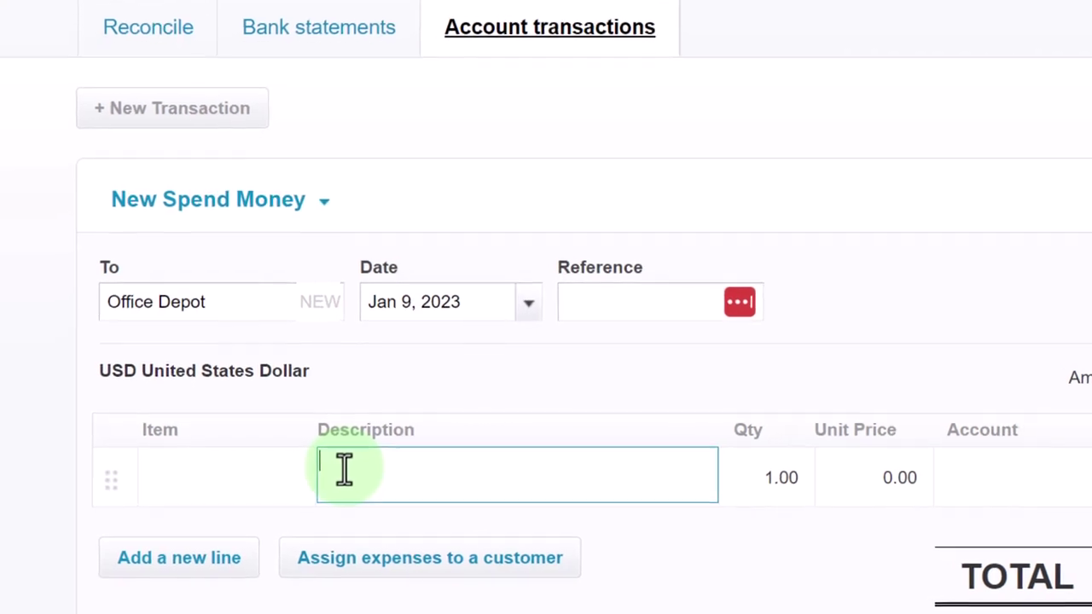
pyautogui.write('Sala, Chair')
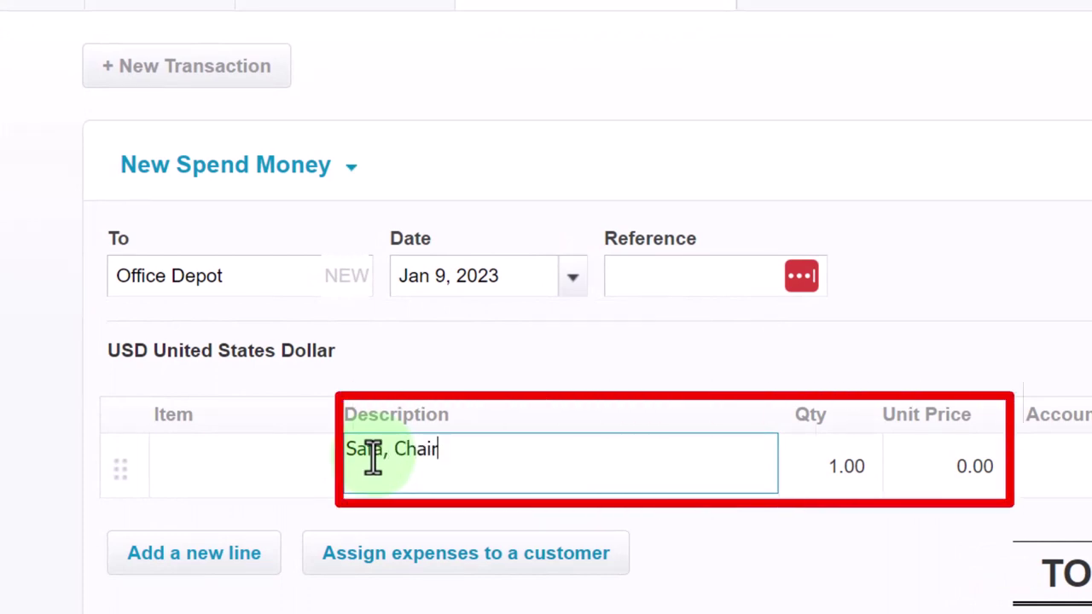
pyautogui.press('Tab')
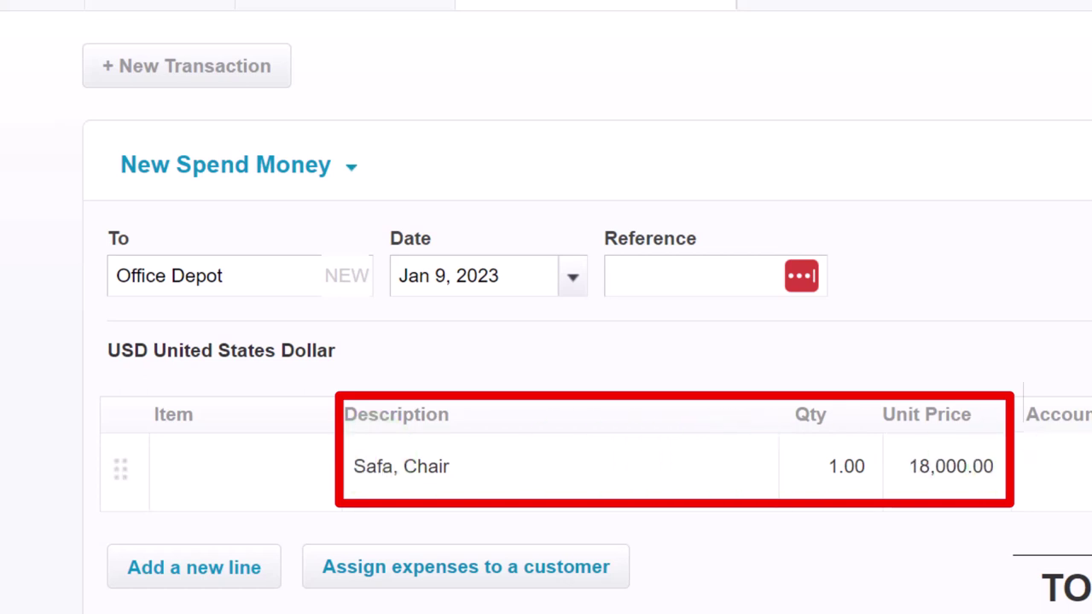
# Step: Assign the line item to the account 1520 - Furniture and Equipment
pyautogui.click(1083, 467)
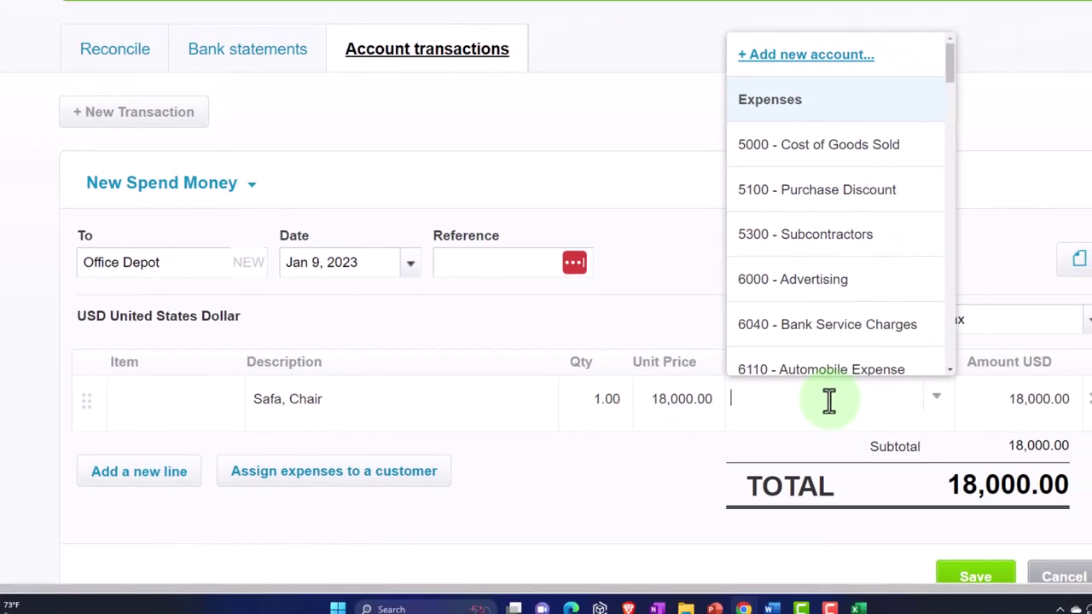
pyautogui.write('Fer')
pyautogui.press('BackSpace')
pyautogui.press('BackSpace')
pyautogui.write('ur')
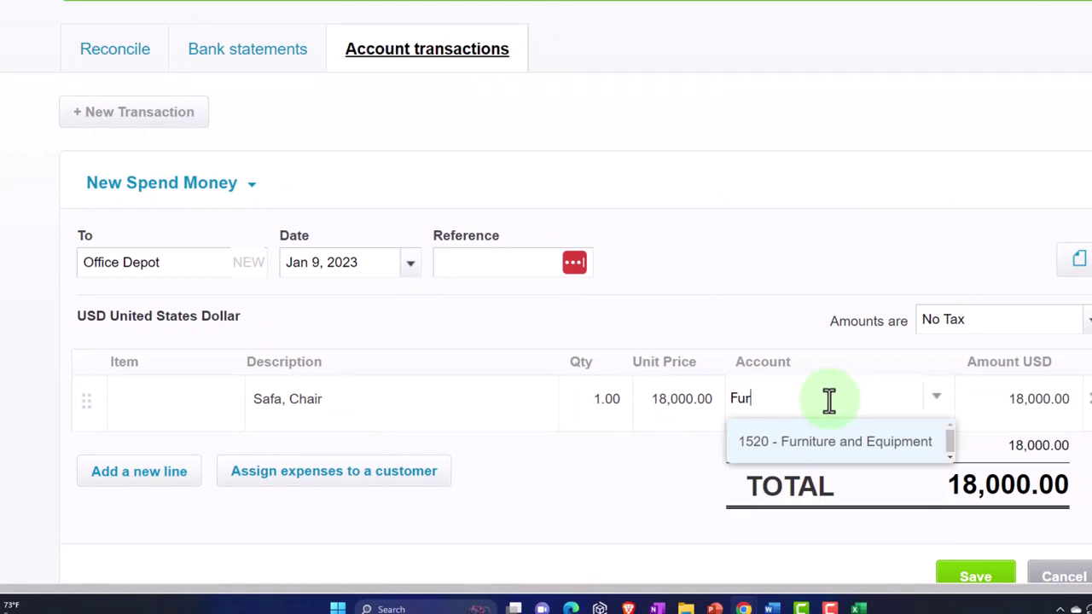
pyautogui.press('Return')
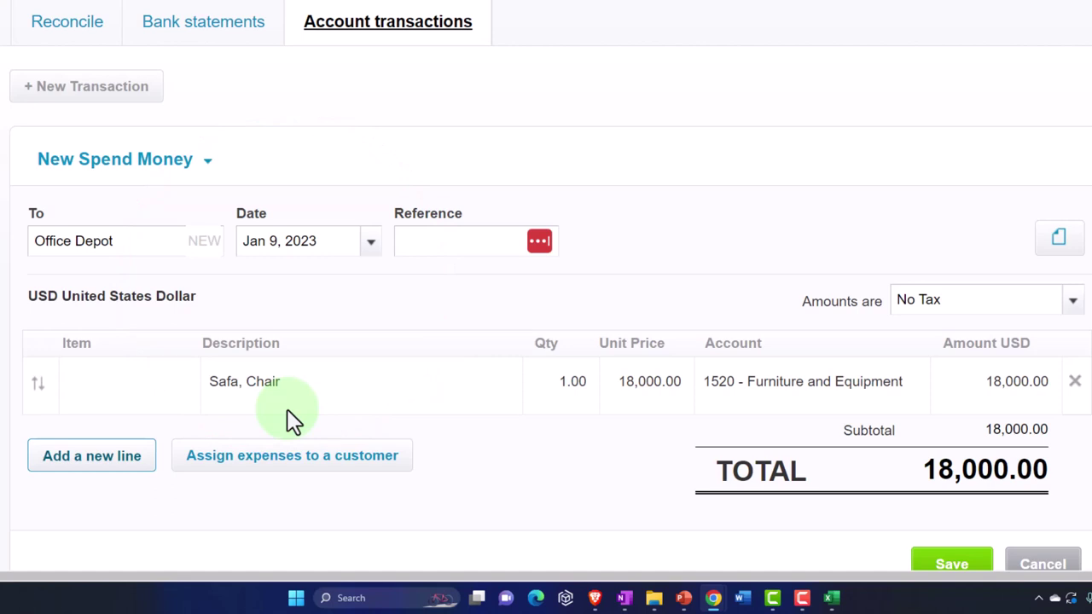
# Step: Check the options for attaching related files and save the Office Depot transaction
pyautogui.scroll(-2, 290, 419)
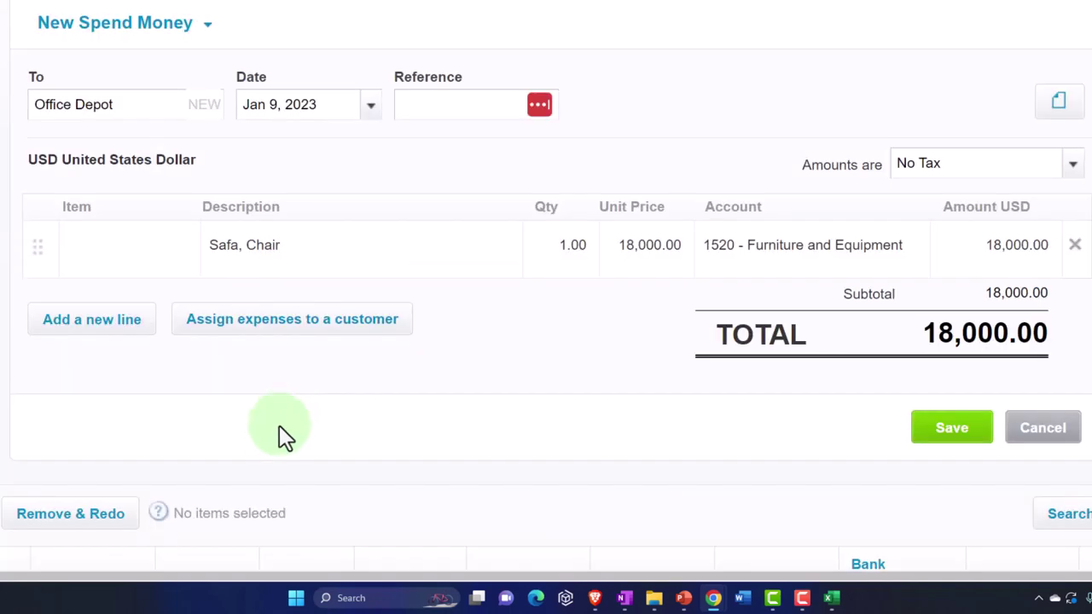
pyautogui.click(1059, 101)
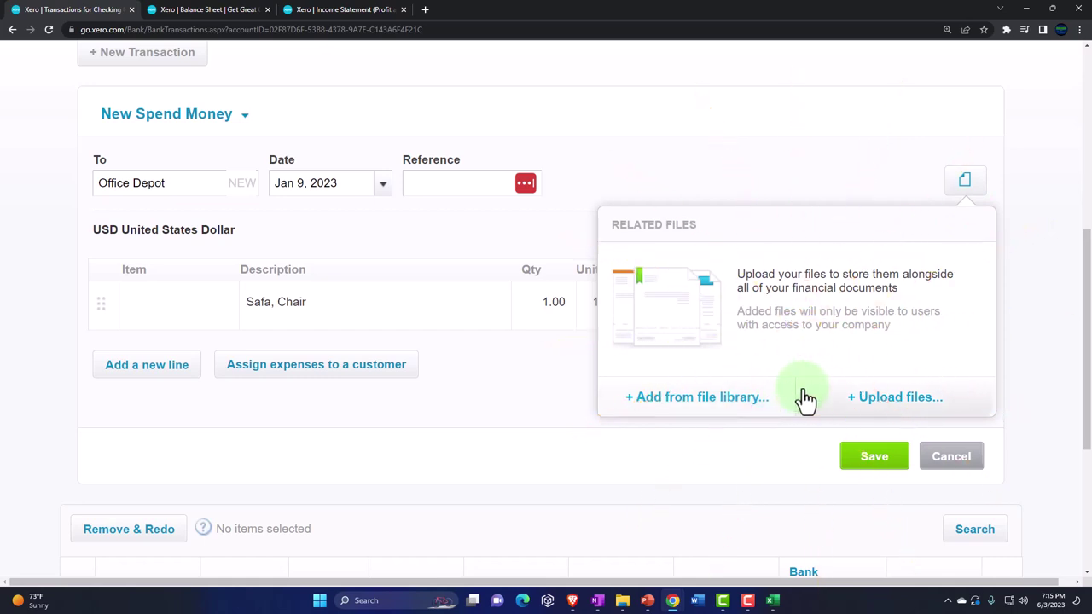
pyautogui.click(1039, 278)
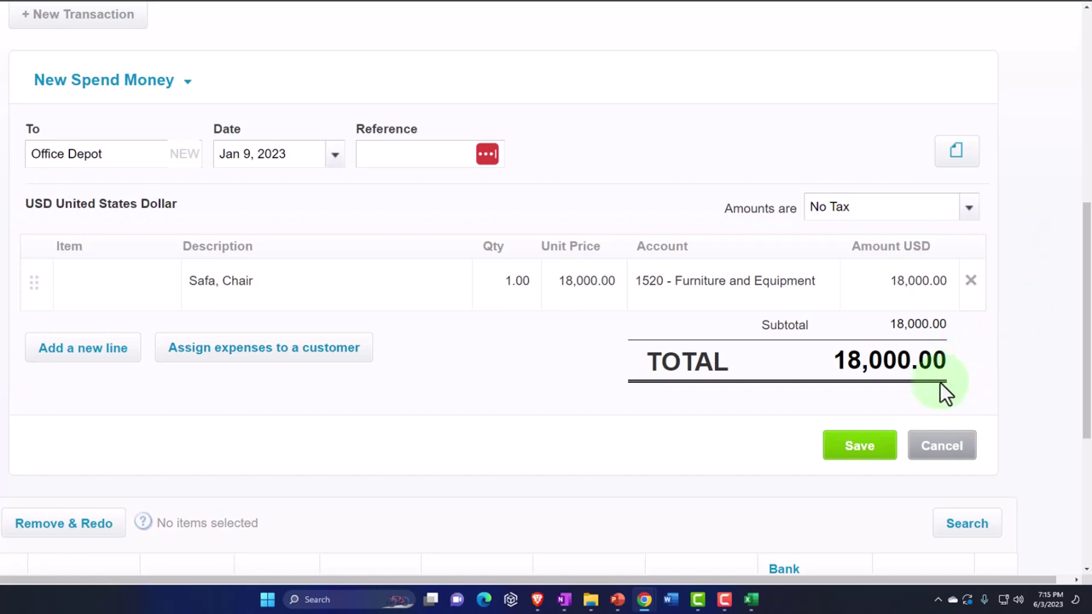
pyautogui.click(851, 449)
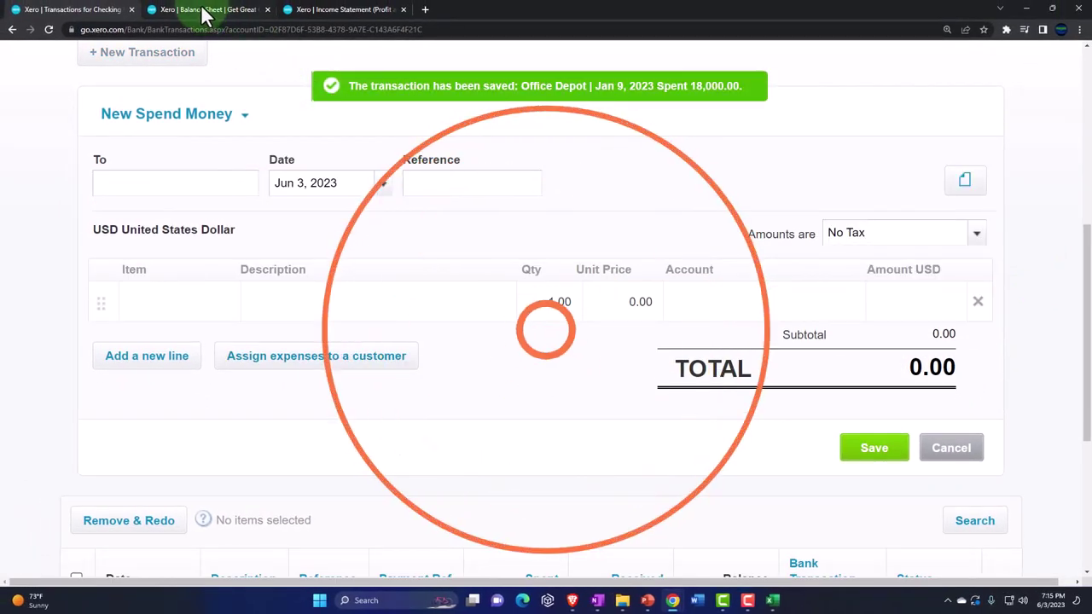
# Step: Update the Balance Sheet report with the saved purchase and review the checking and fixed asset lines
pyautogui.click(205, 12)
pyautogui.scroll(6, 444, 303)
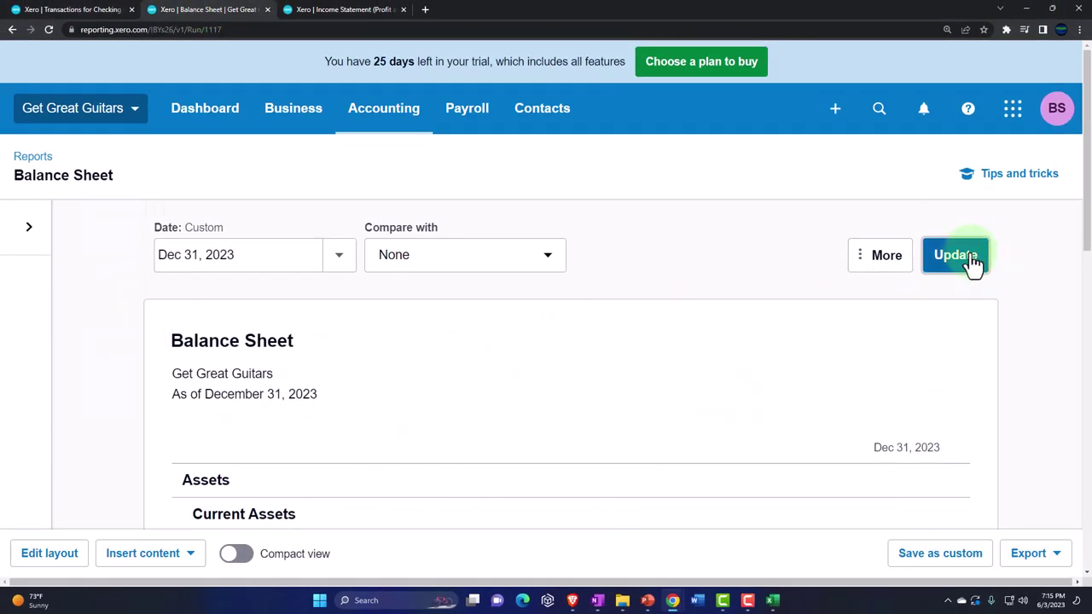
pyautogui.click(972, 261)
pyautogui.scroll(-4, 565, 351)
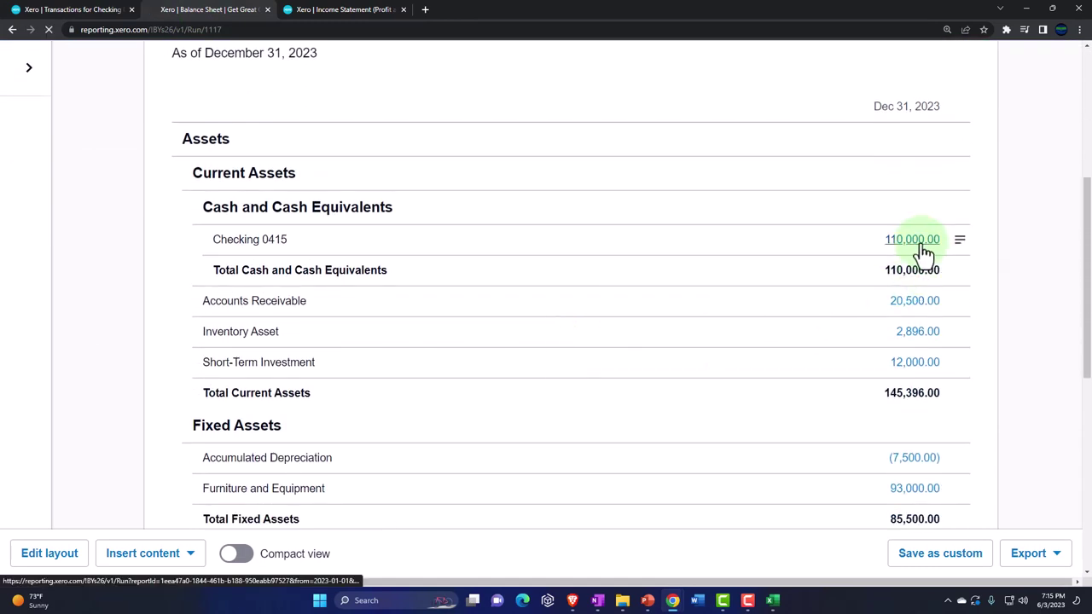
# Step: Drill into the Checking 0415 balance and inspect the Jan 9, 2023 Office Depot Spend Money transaction
pyautogui.click(921, 246)
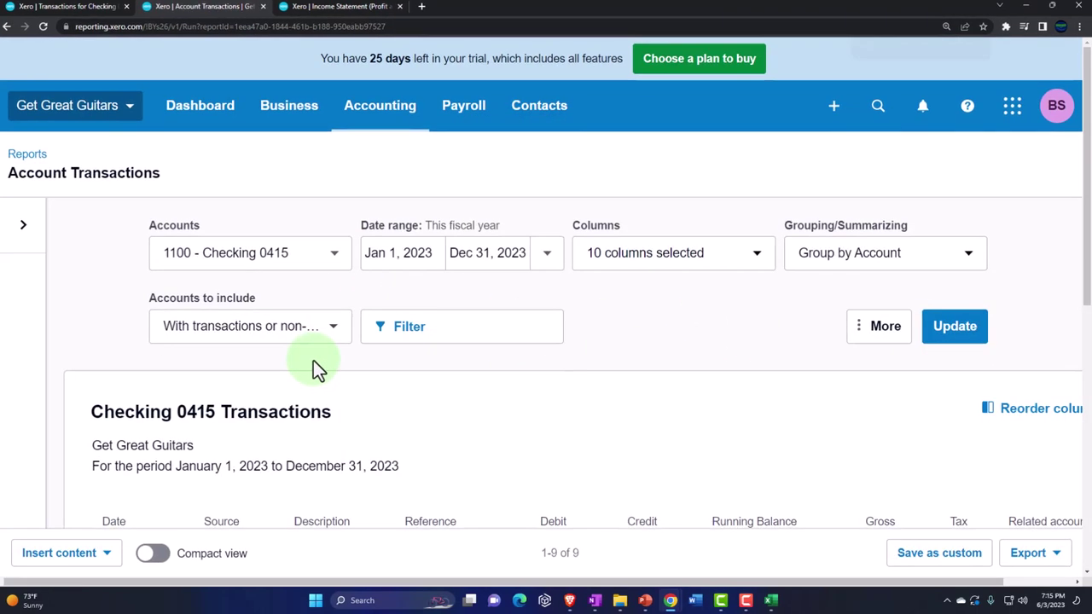
pyautogui.hotkey('ctrl', '-')
pyautogui.hotkey('ctrl', '-')
pyautogui.scroll(-2, 314, 360)
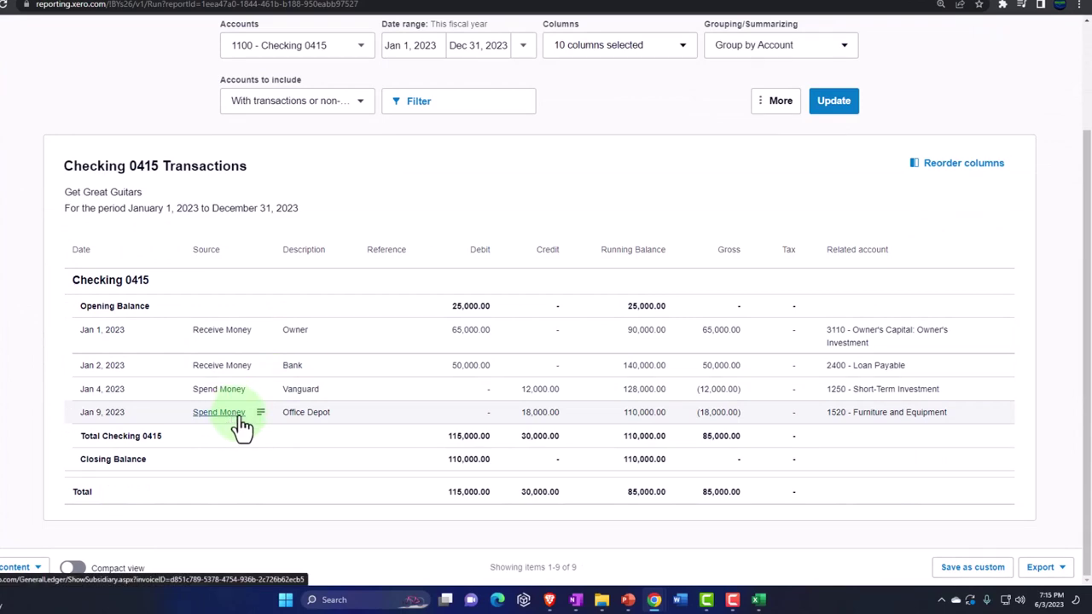
pyautogui.click(531, 414)
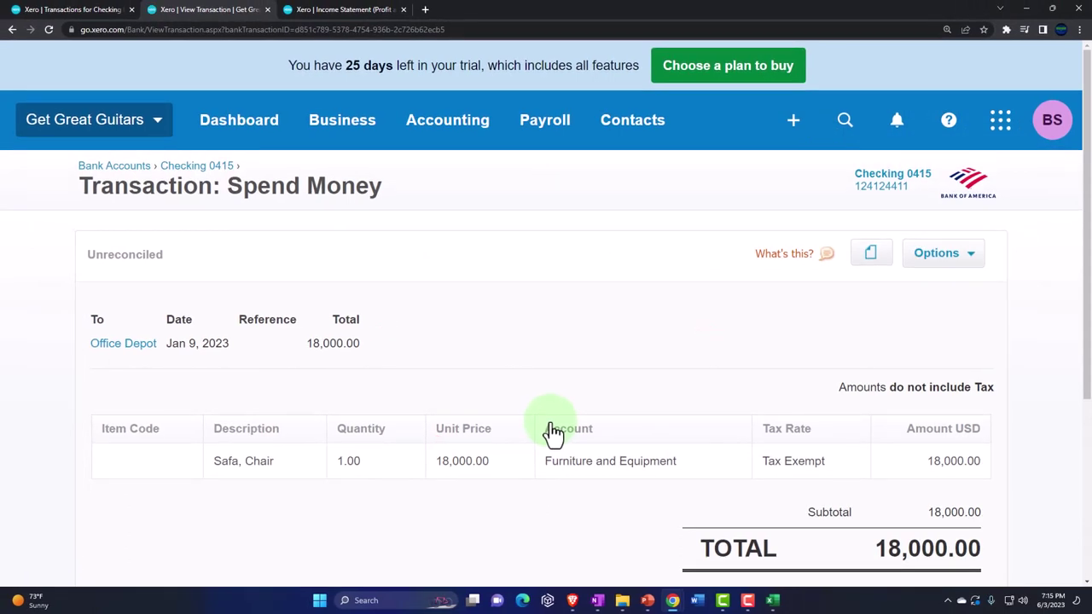
pyautogui.scroll(-1, 555, 433)
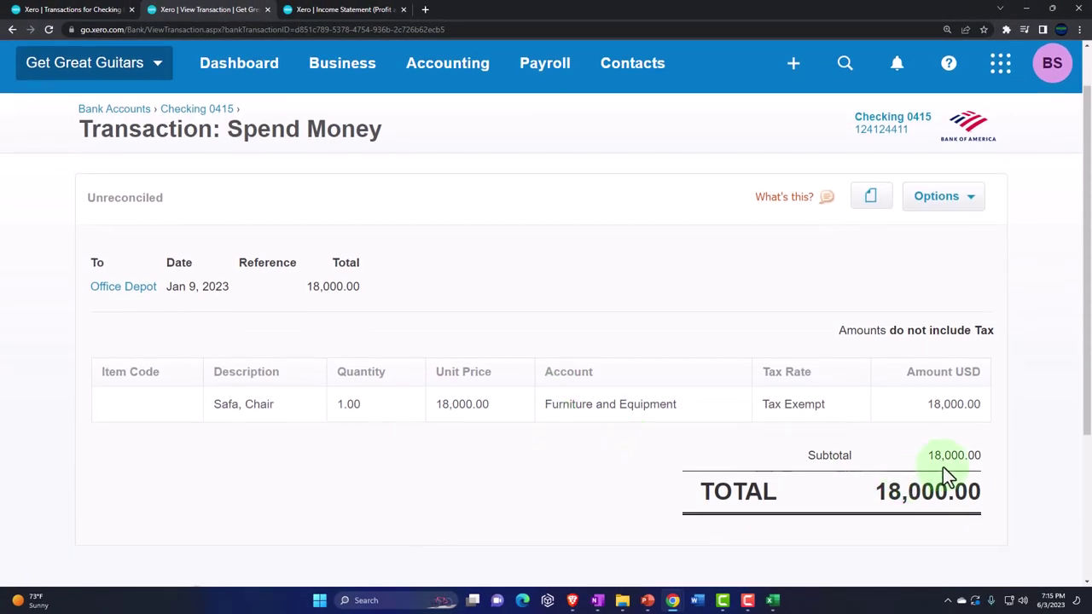
pyautogui.scroll(1, 433, 284)
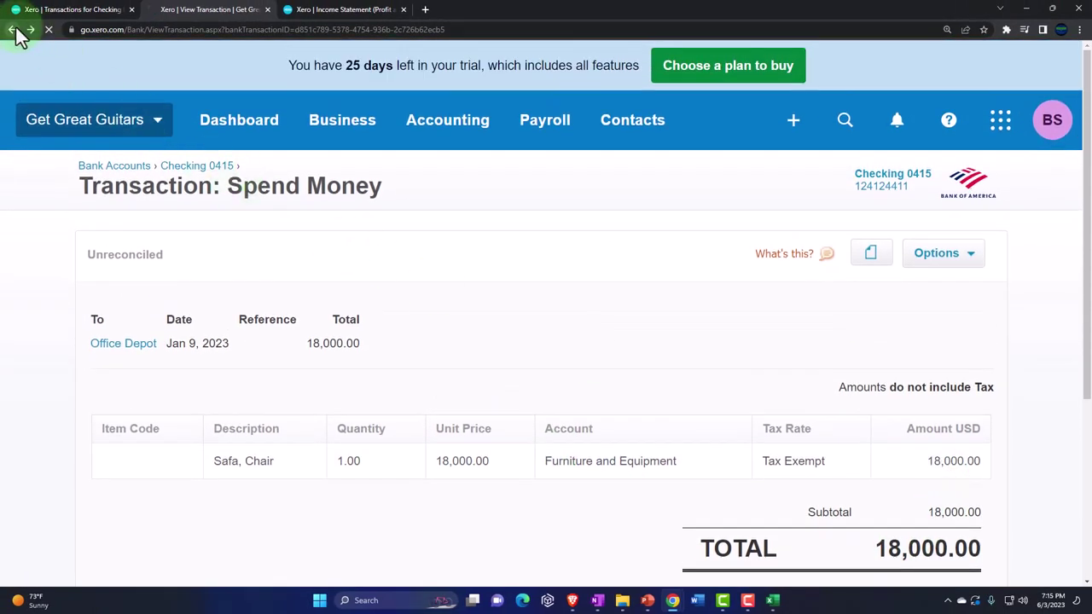
# Step: Return to the Balance Sheet and examine the Furniture and Equipment line under Fixed Assets
pyautogui.click(13, 29)
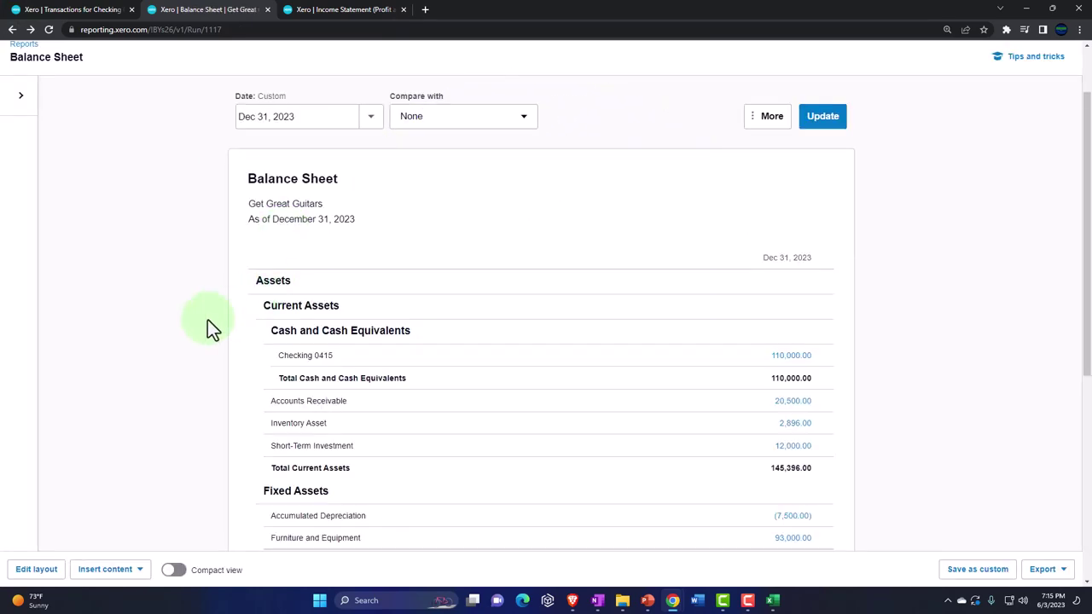
pyautogui.scroll(-2, 209, 325)
pyautogui.hotkey('ctrl', '+')
pyautogui.hotkey('ctrl', '+')
pyautogui.scroll(-1, 207, 319)
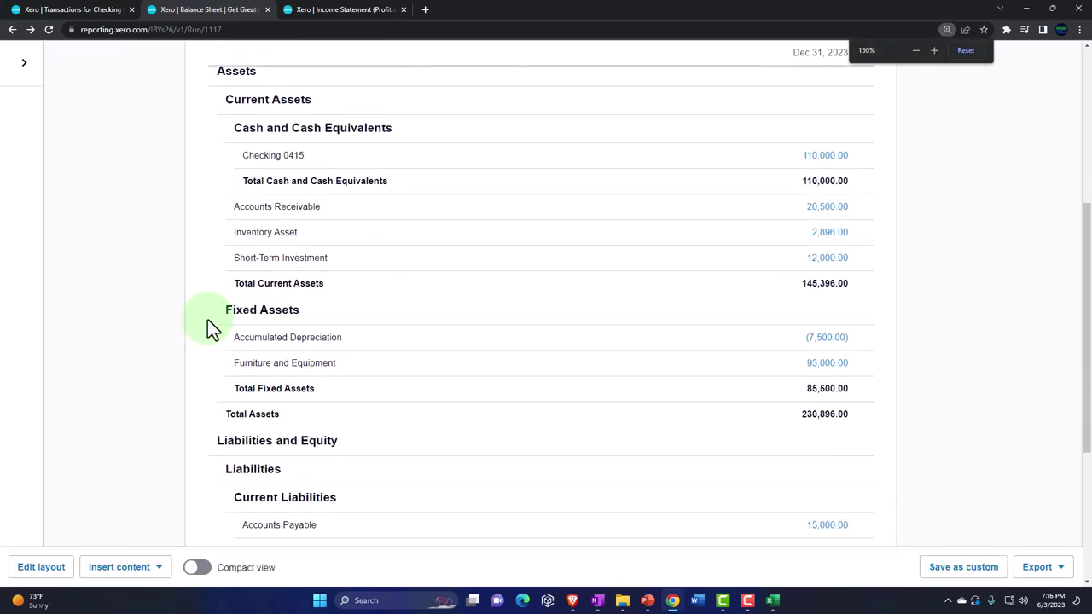
pyautogui.hotkey('ctrl', '+')
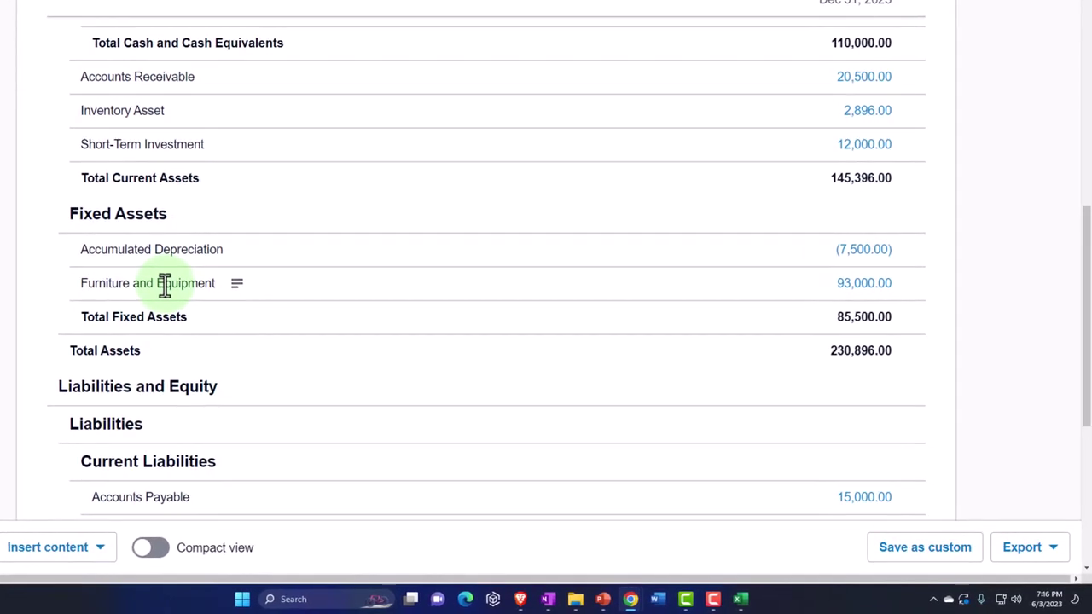
# Step: Drill into the Furniture and Equipment balance and check the Office Depot entry in its transactions
pyautogui.click(851, 287)
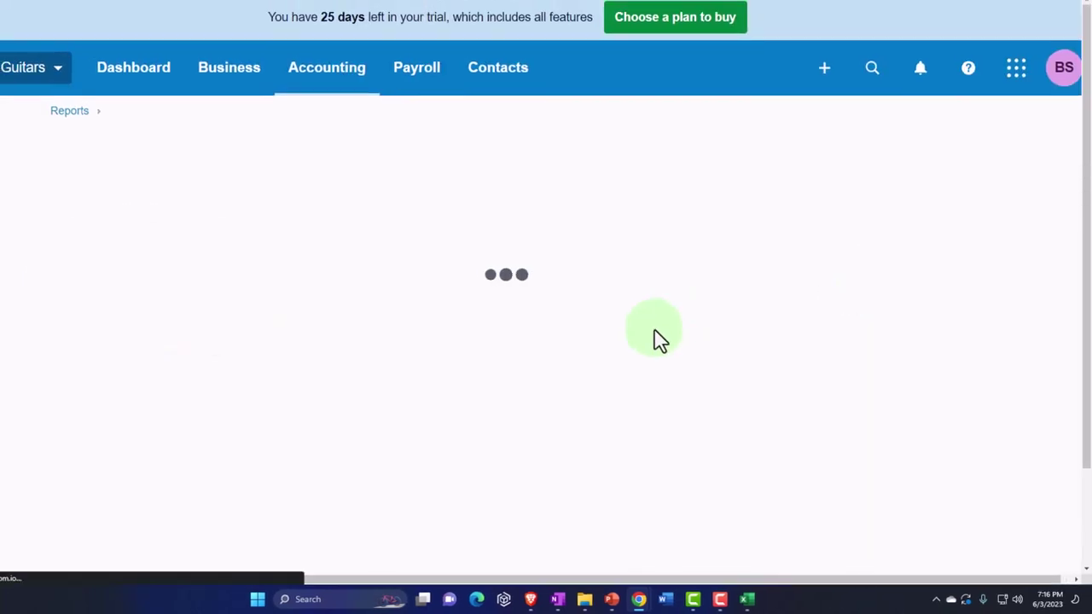
pyautogui.scroll(-3, 687, 351)
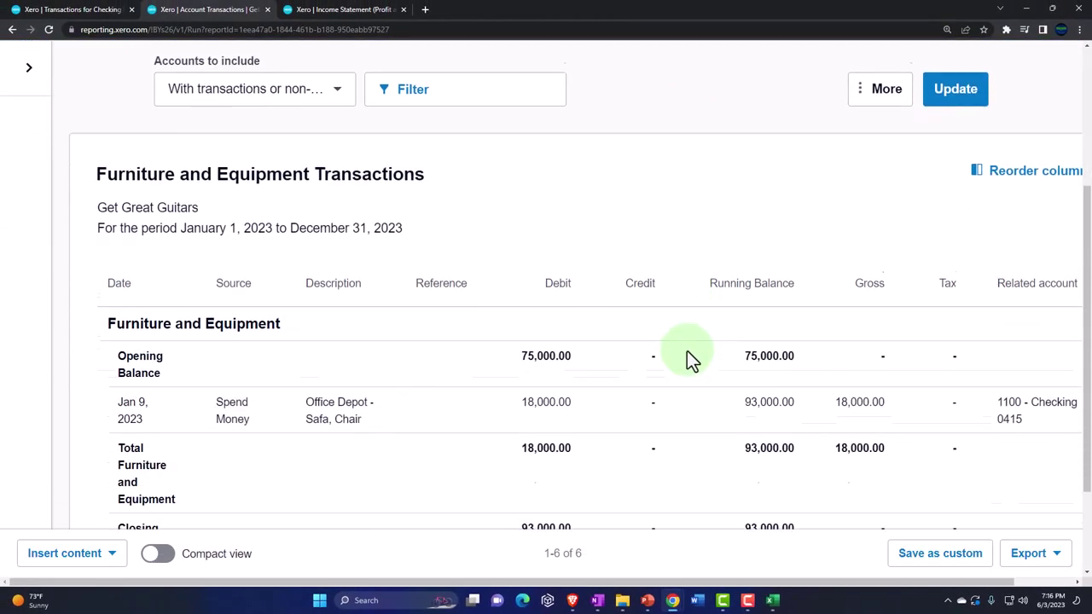
pyautogui.hotkey('ctrl', '-')
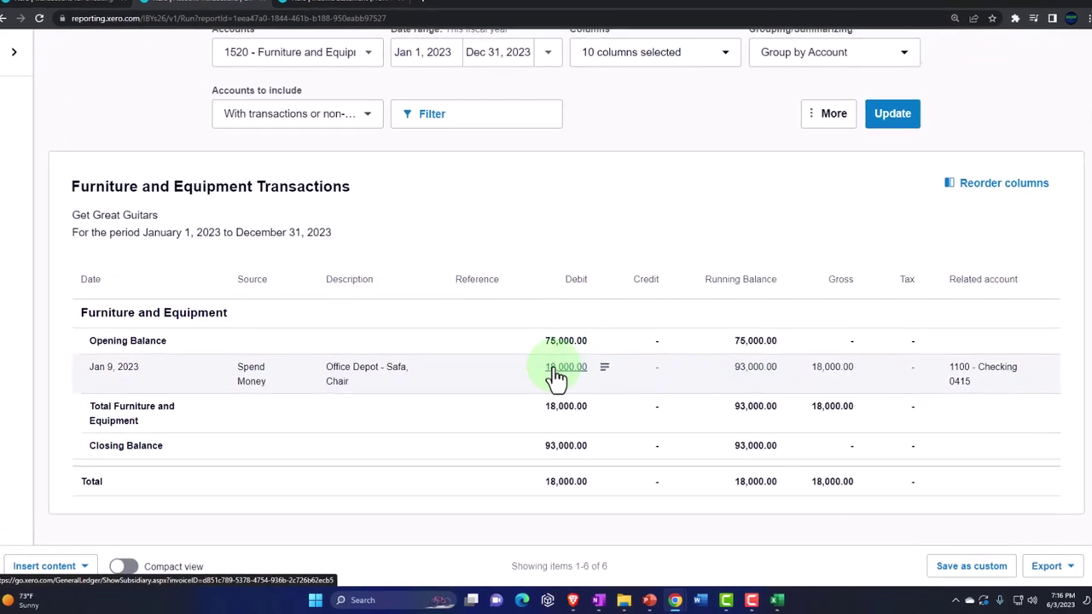
pyautogui.click(556, 328)
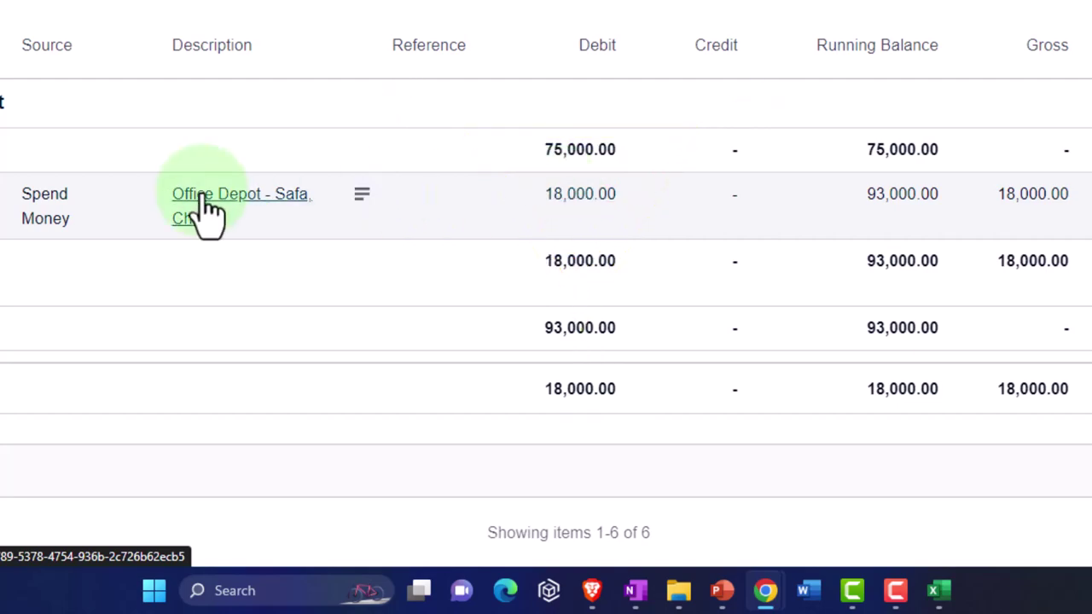
# Step: Return to the Balance Sheet, then switch to the Depreciation Book in Excel and review the Furniture and Fixtures asset list
pyautogui.scroll(3, 8, 214)
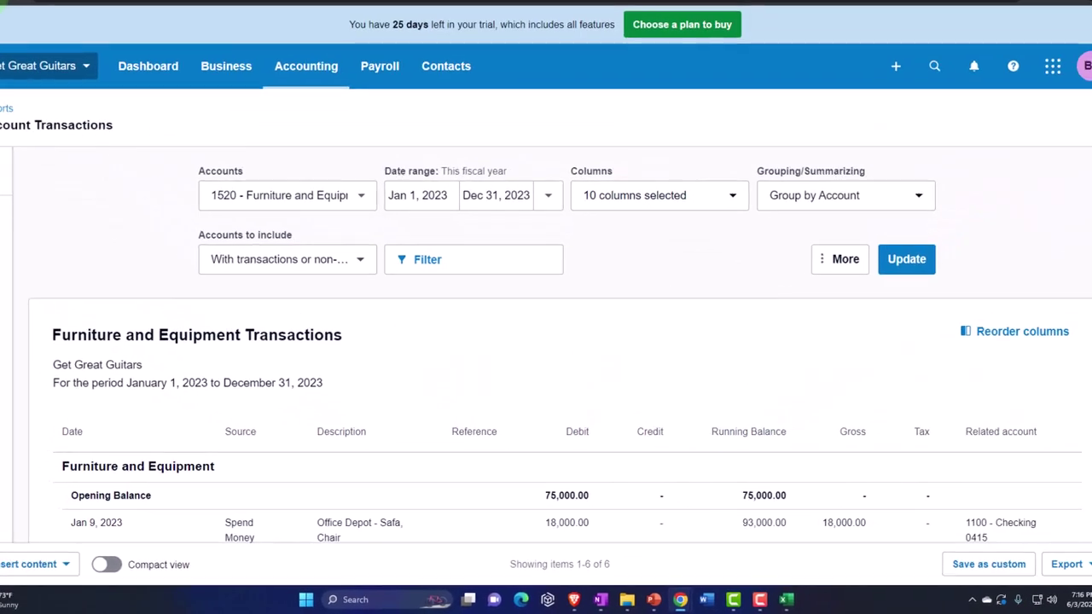
pyautogui.click(14, 31)
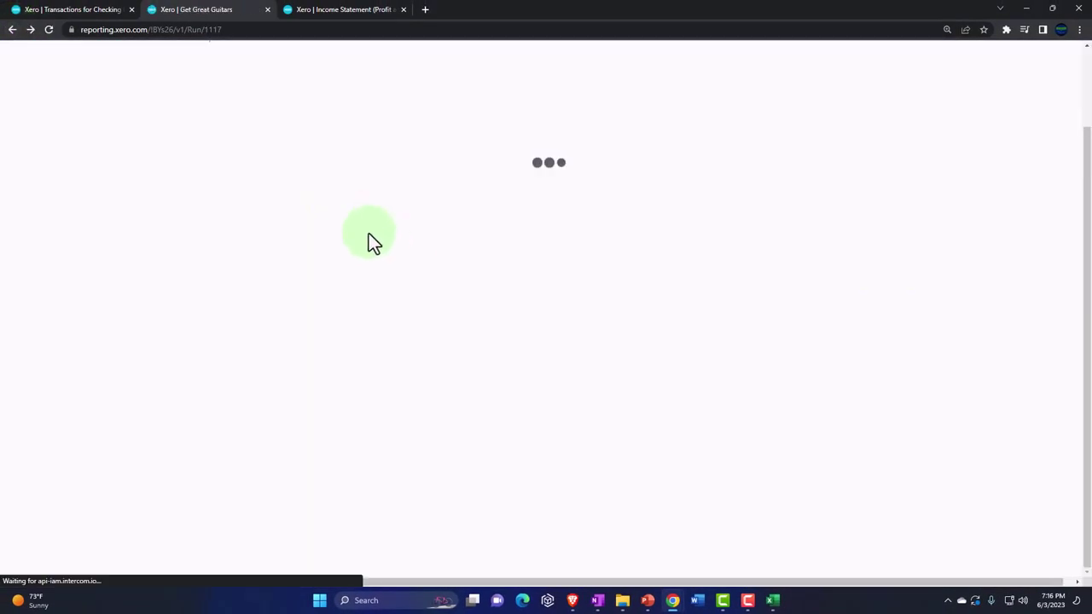
pyautogui.click(773, 600)
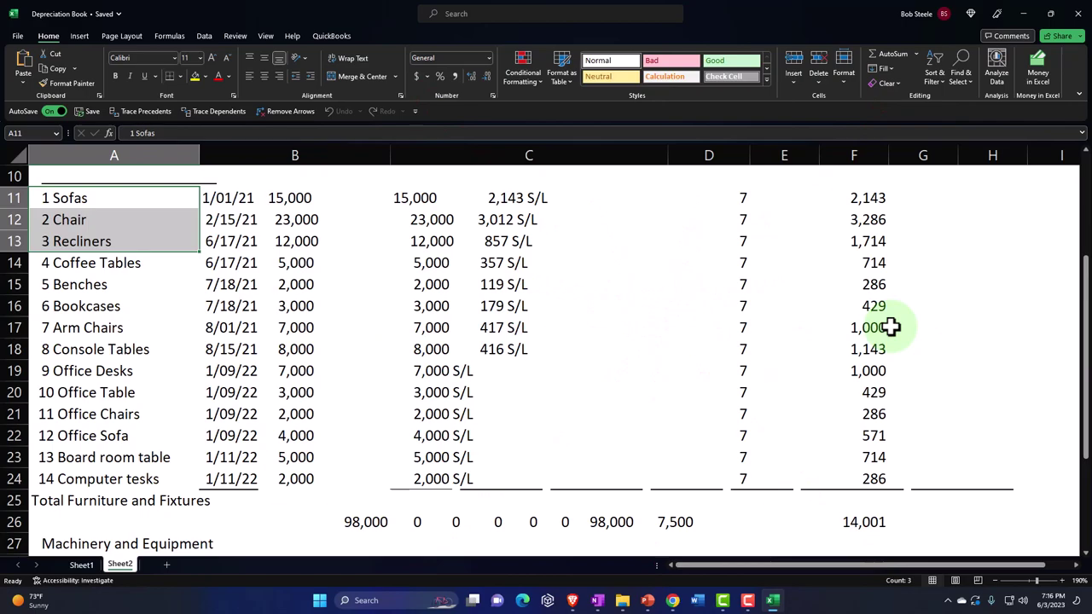
pyautogui.scroll(-1, 951, 349)
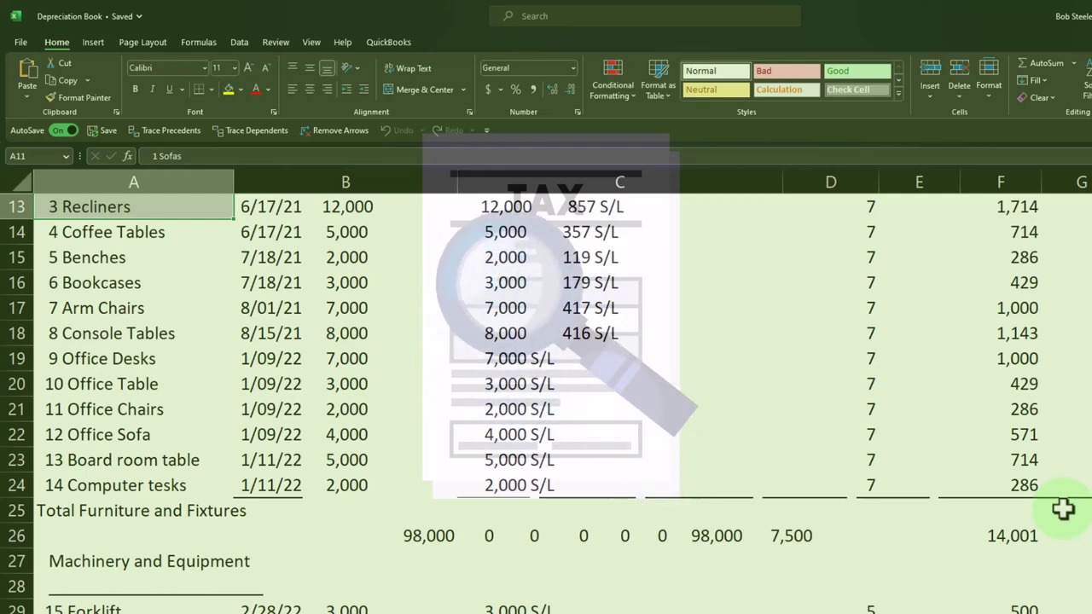
pyautogui.scroll(3, 1064, 509)
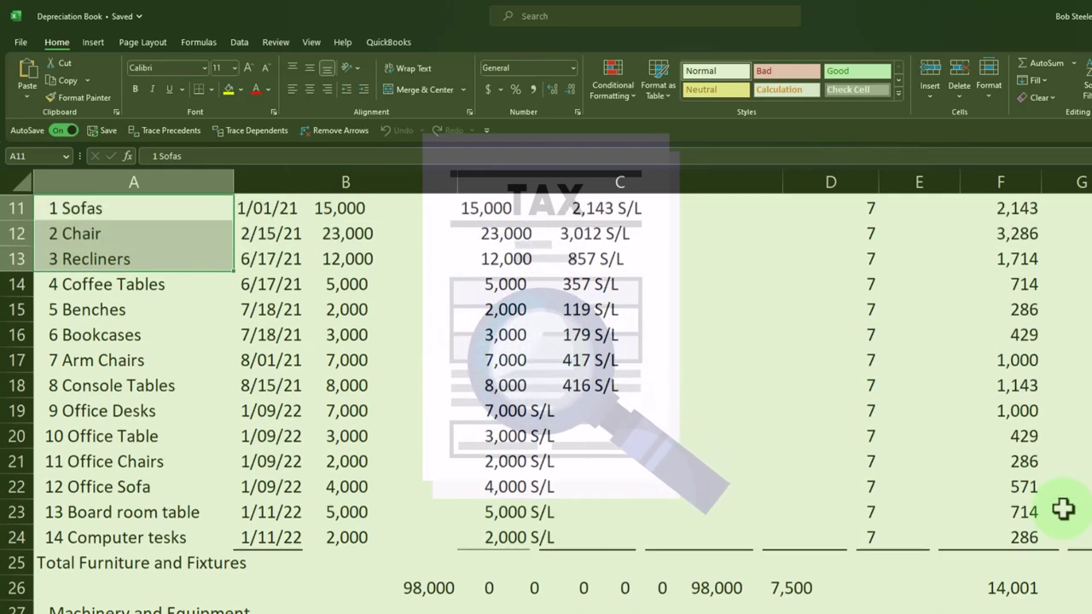
pyautogui.click(1064, 509)
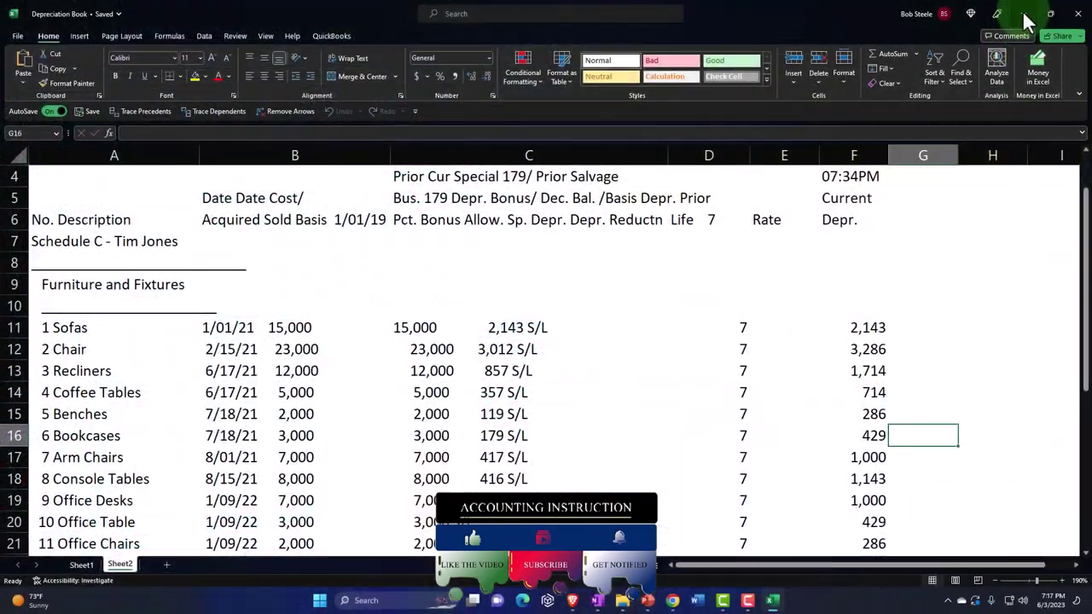
# Step: Go back to the Xero Balance Sheet and examine its Checking 0415 and Fixed Assets lines at a larger size
pyautogui.click(1024, 13)
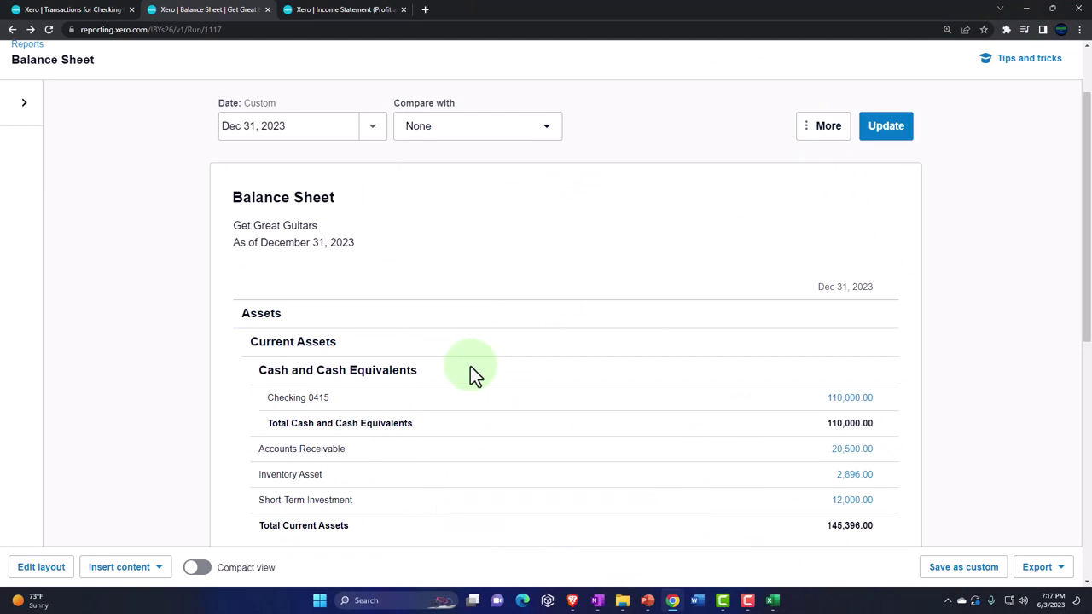
pyautogui.scroll(-3, 471, 367)
pyautogui.hotkey('ctrl', '+')
pyautogui.hotkey('ctrl', '+')
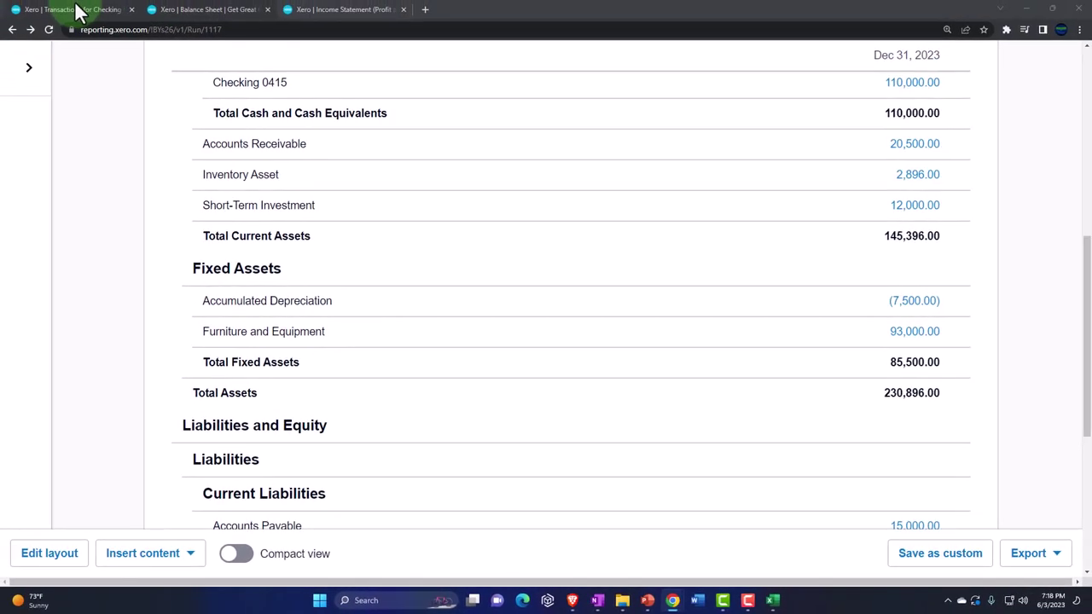
# Step: Make out the new Spend Money transaction to Amazon as a new contact, dated Jan 11, 2023
pyautogui.click(76, 11)
pyautogui.scroll(3, 408, 340)
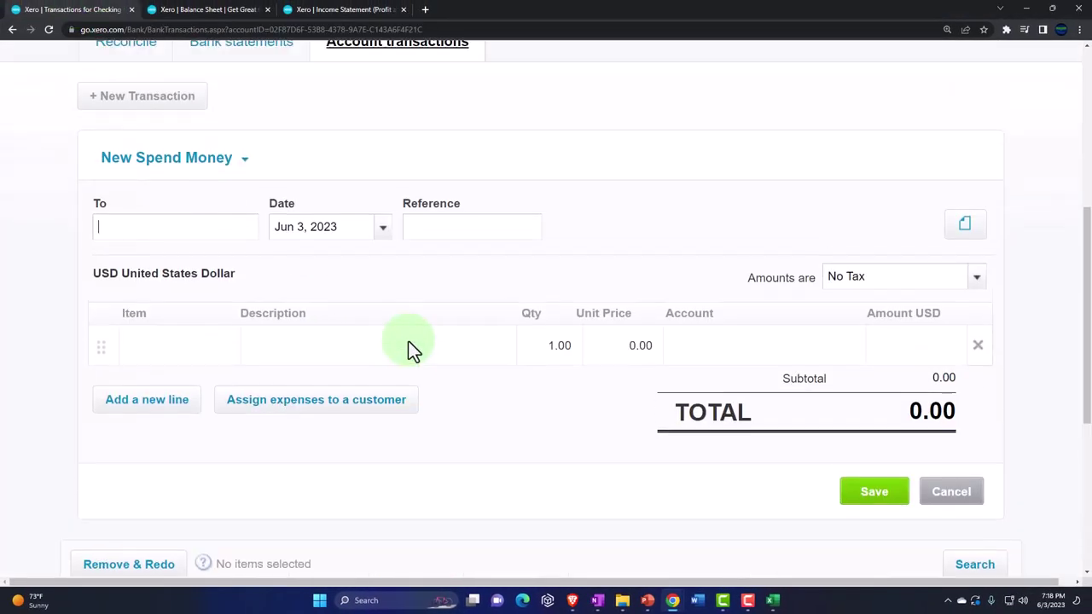
pyautogui.scroll(-3, 408, 340)
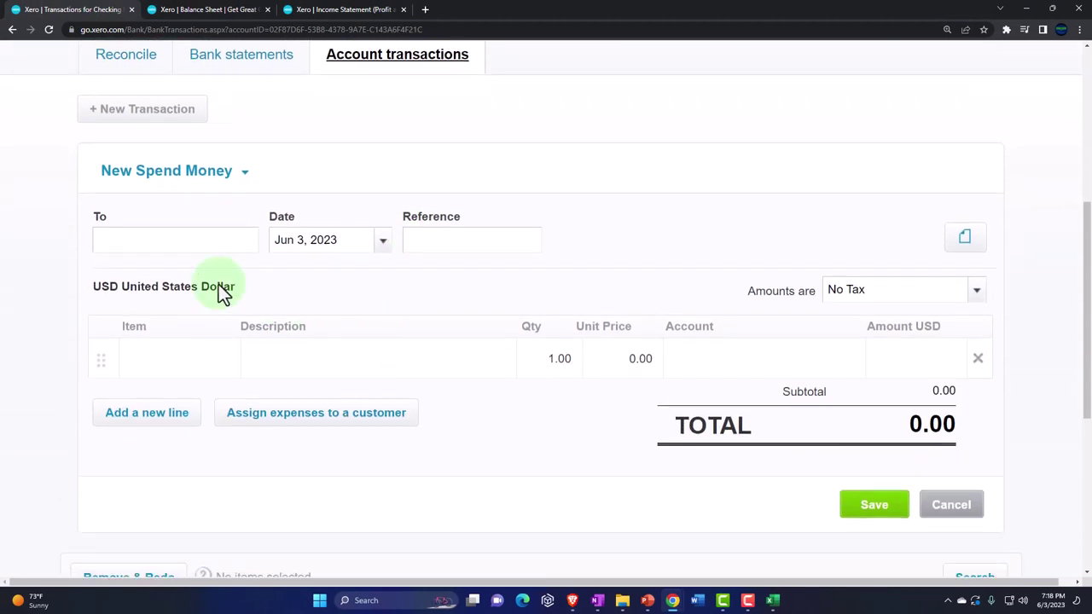
pyautogui.click(99, 240)
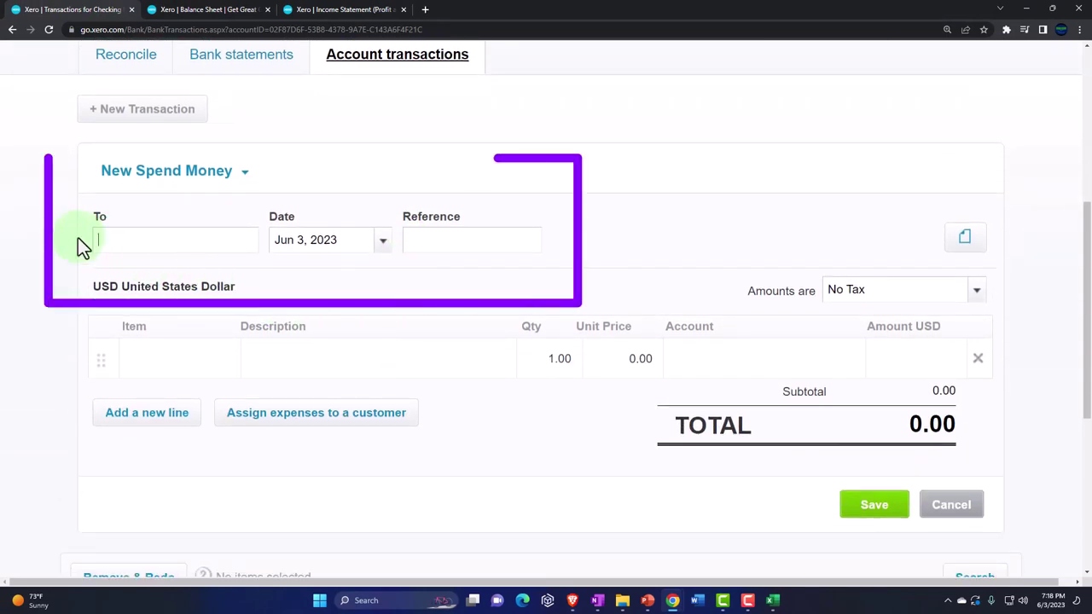
pyautogui.write('Amazon')
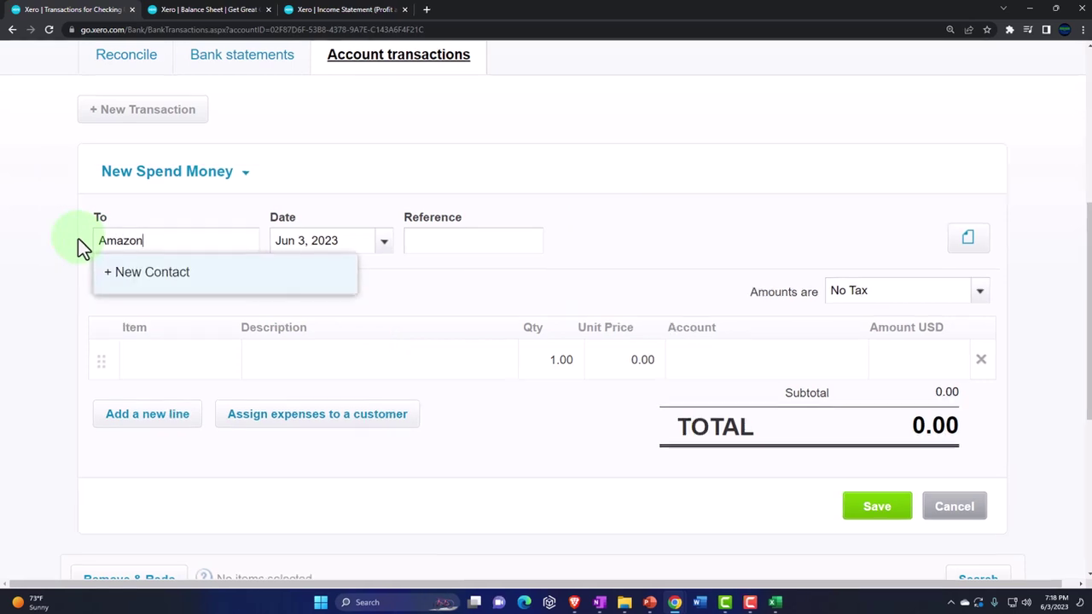
pyautogui.click(171, 272)
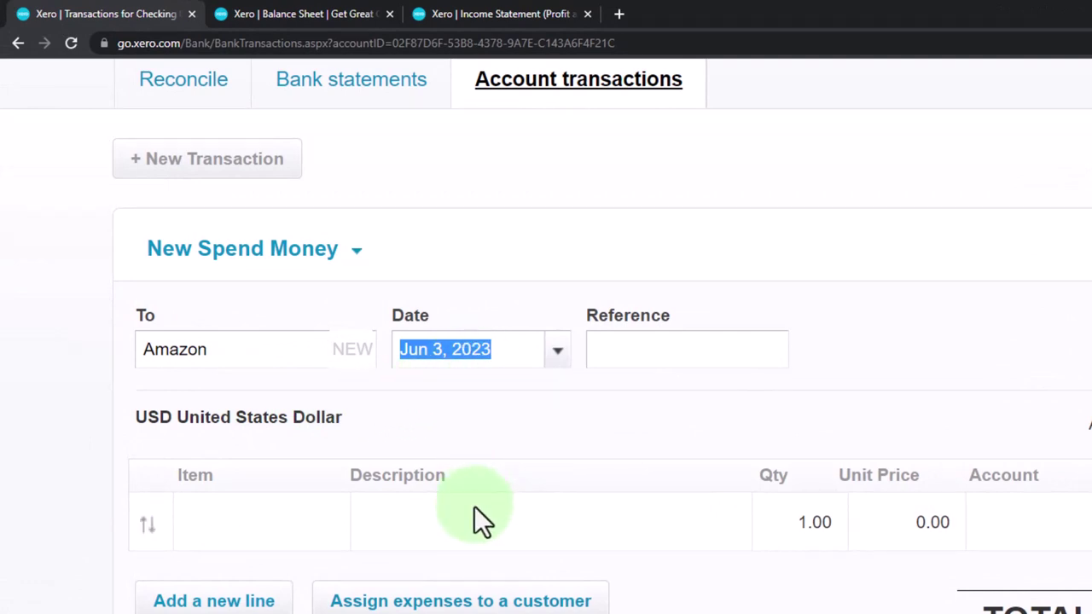
pyautogui.write('01/')
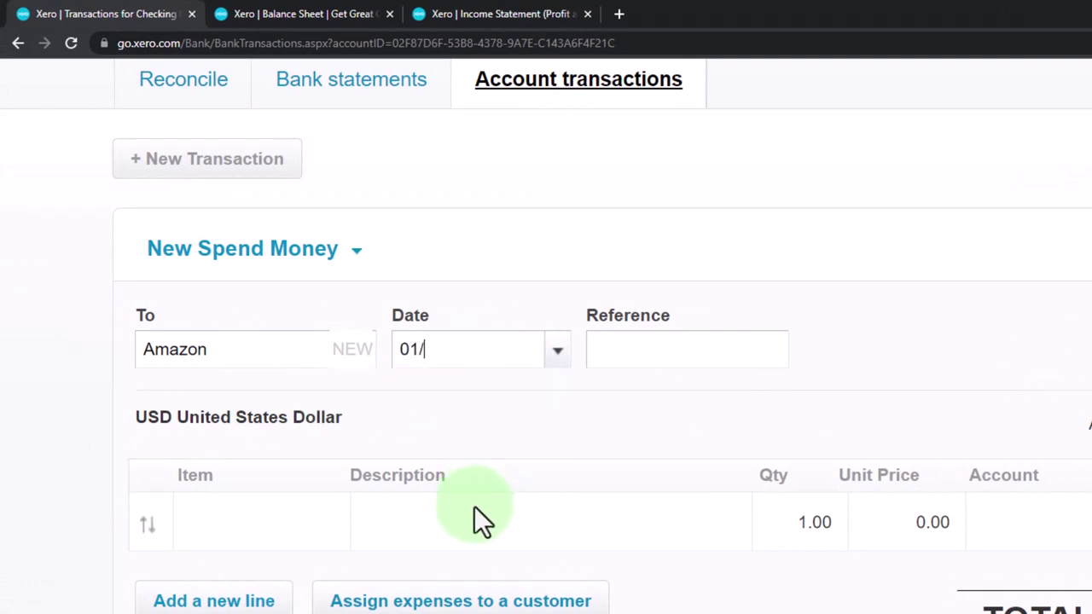
pyautogui.write('11/23')
pyautogui.press('Tab')
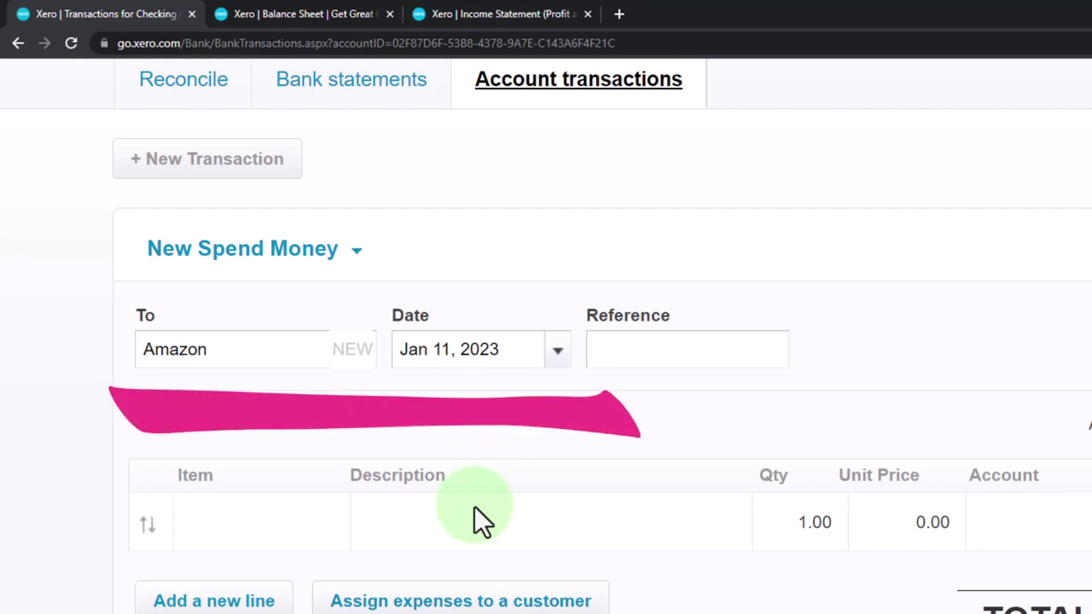
# Step: Add a line with a unit price of 7,000.00 coded to 1520 - Furniture and Equipment, and save the transaction
pyautogui.press('Tab')
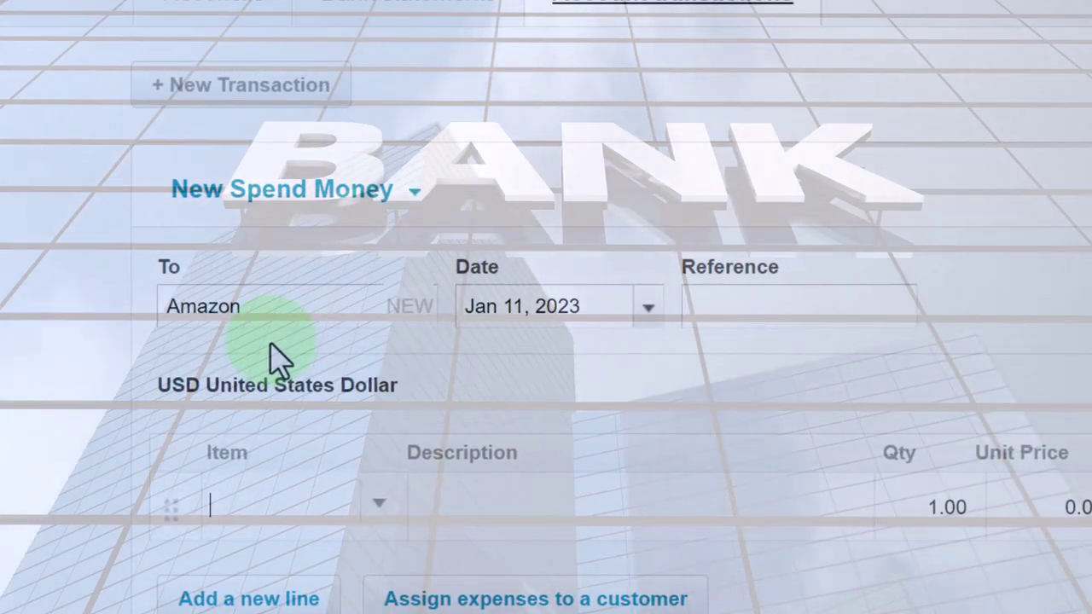
pyautogui.press('Tab')
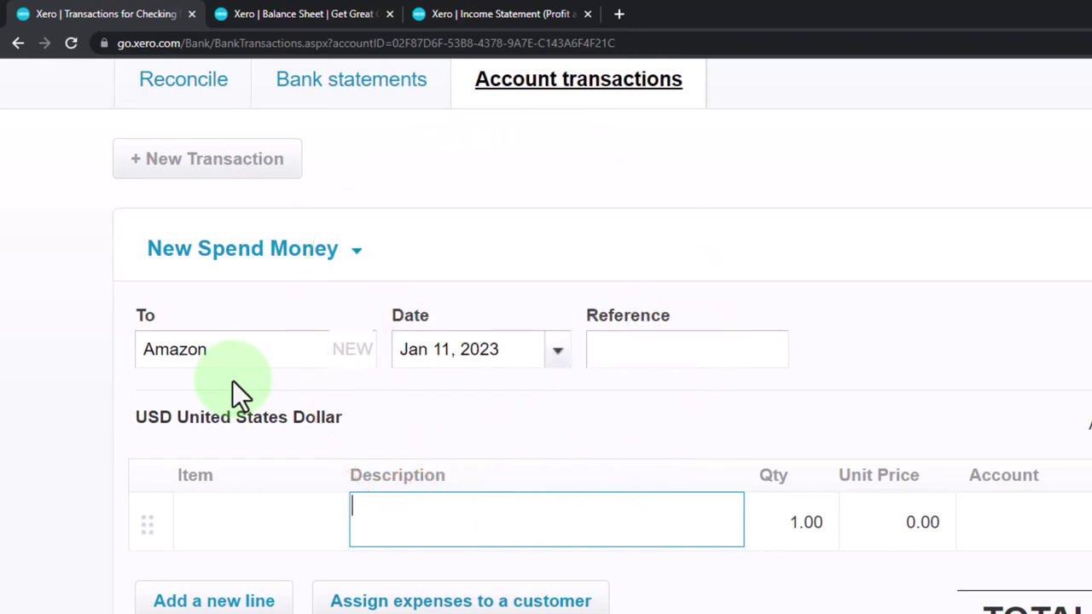
pyautogui.press('Tab')
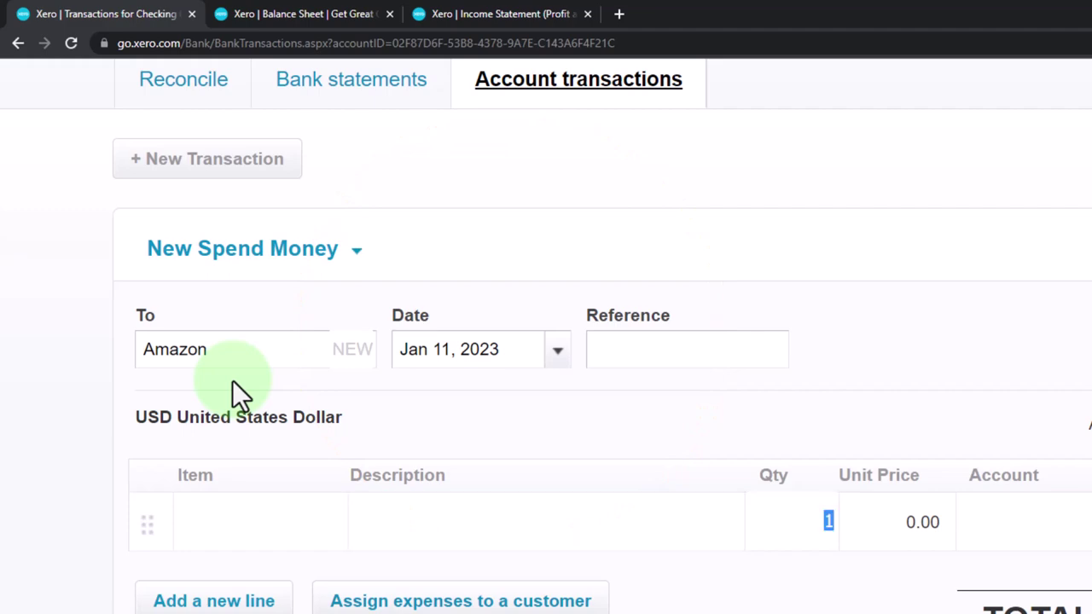
pyautogui.press('Tab')
pyautogui.write('7,00')
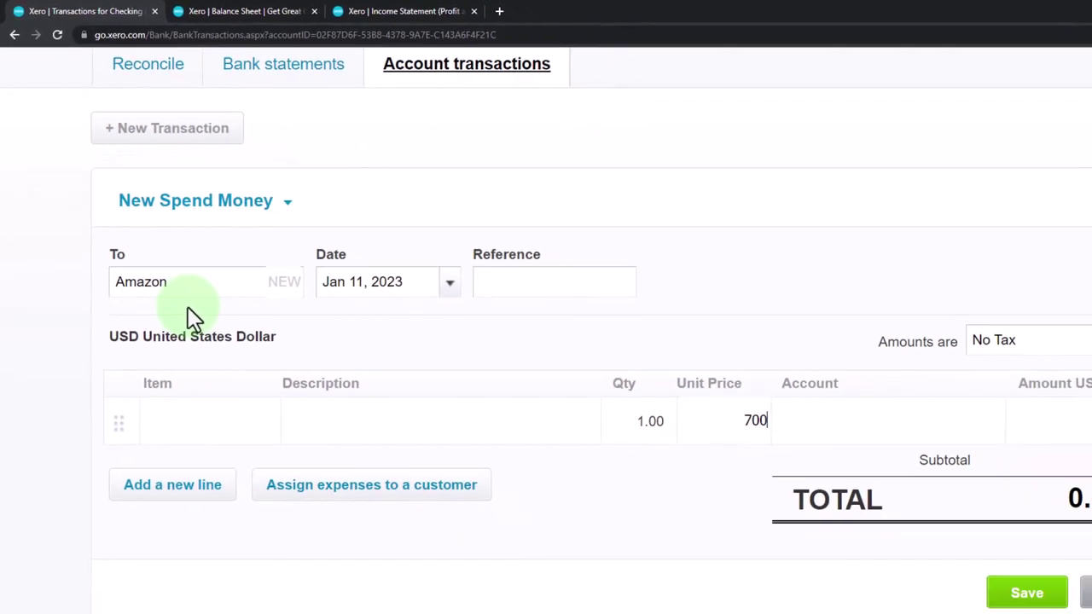
pyautogui.write('0')
pyautogui.press('Tab')
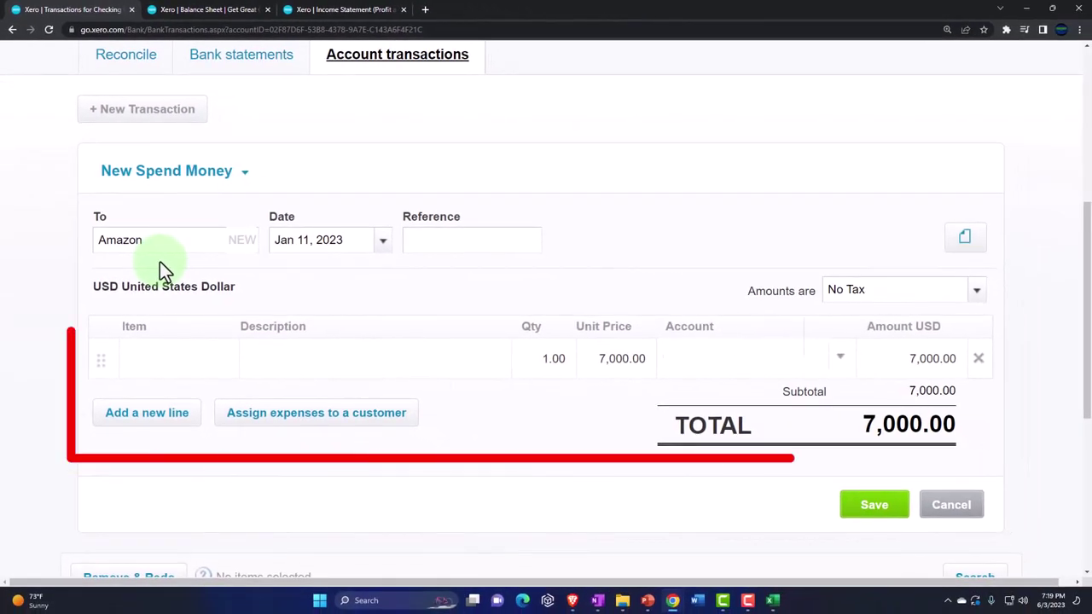
pyautogui.write('fur')
pyautogui.press('Tab')
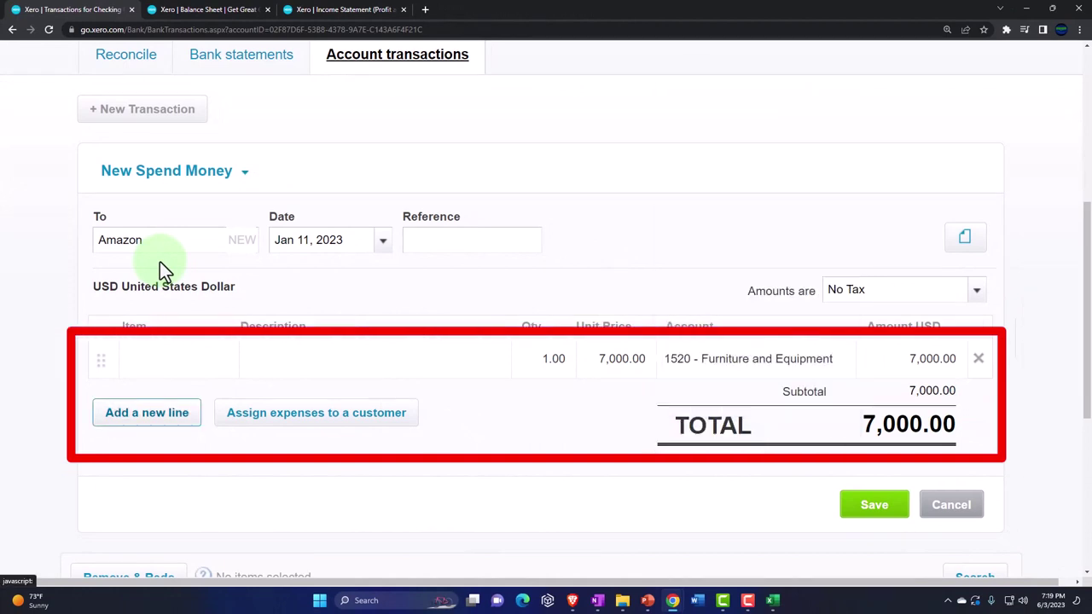
pyautogui.click(160, 262)
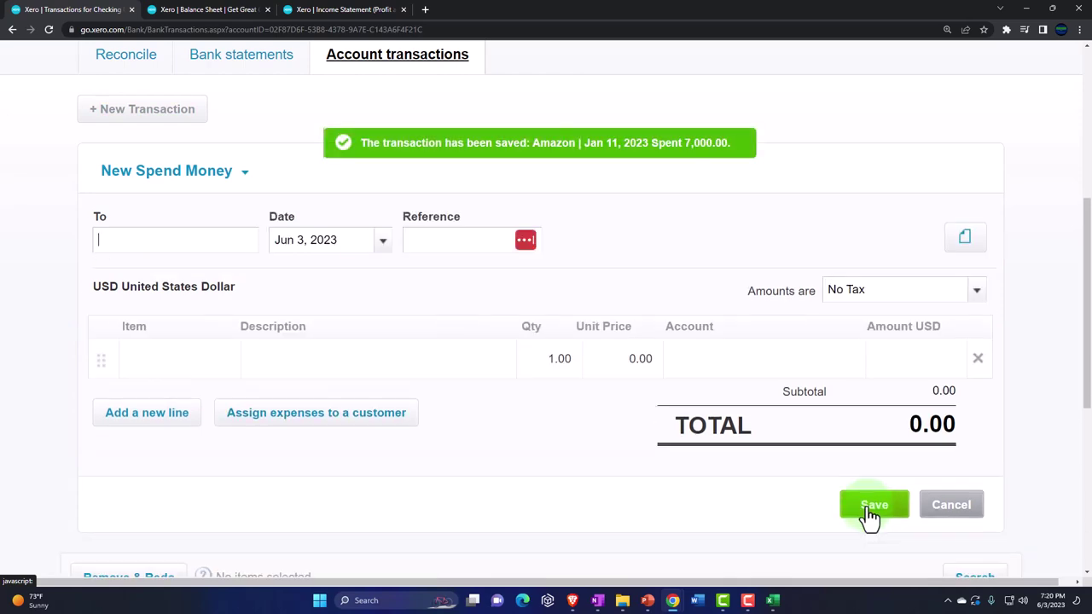
# Step: Update the Balance Sheet with the Amazon purchase and compare its fixed asset lines with the Depreciation Book in Excel
pyautogui.click(207, 15)
pyautogui.scroll(4, 520, 428)
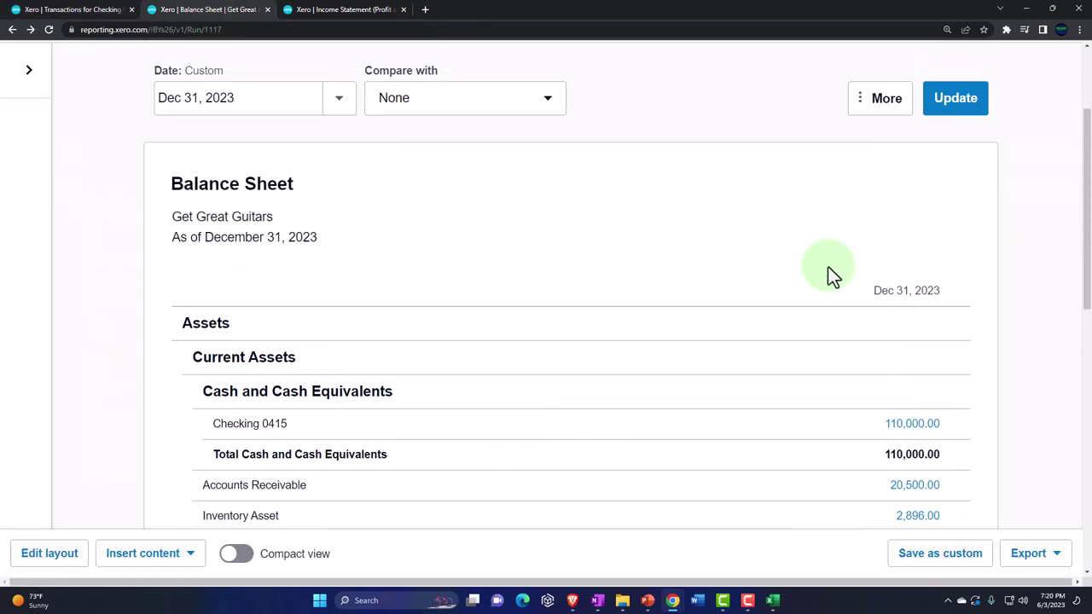
pyautogui.click(950, 119)
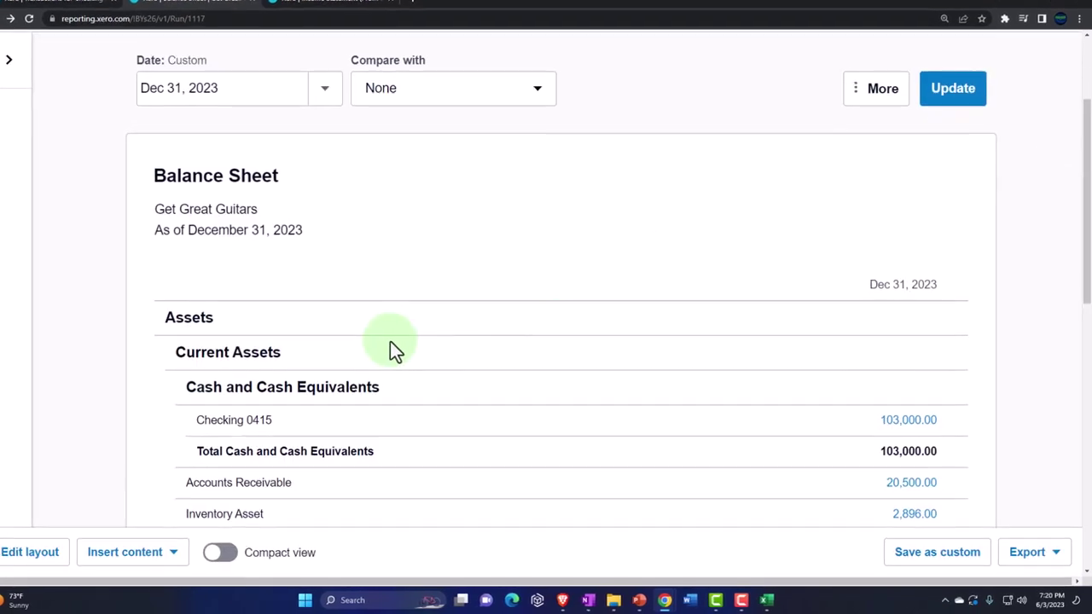
pyautogui.scroll(-3, 341, 331)
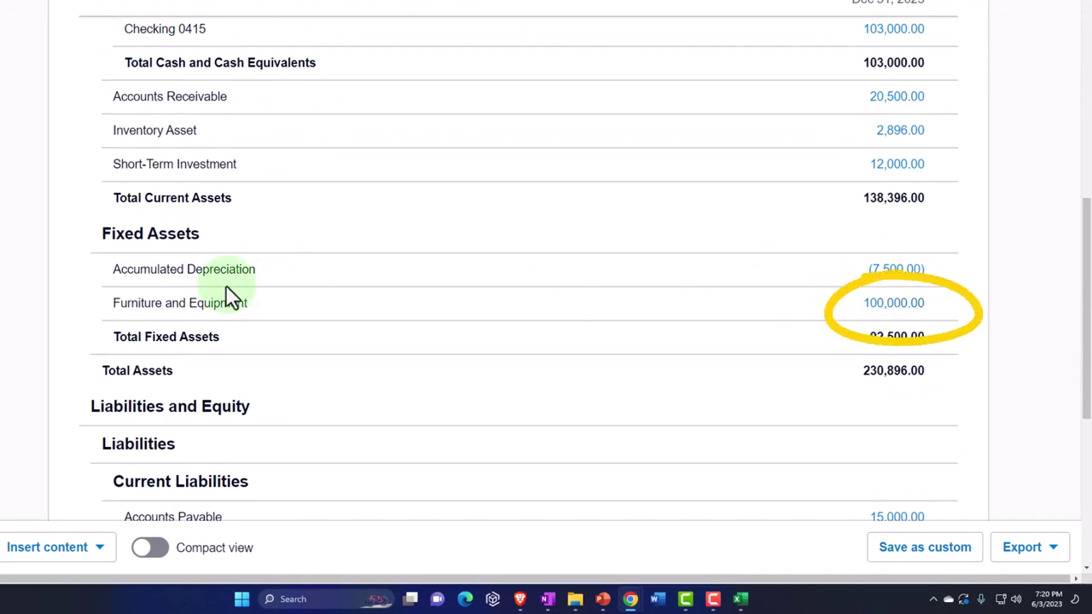
pyautogui.scroll(-2, 228, 292)
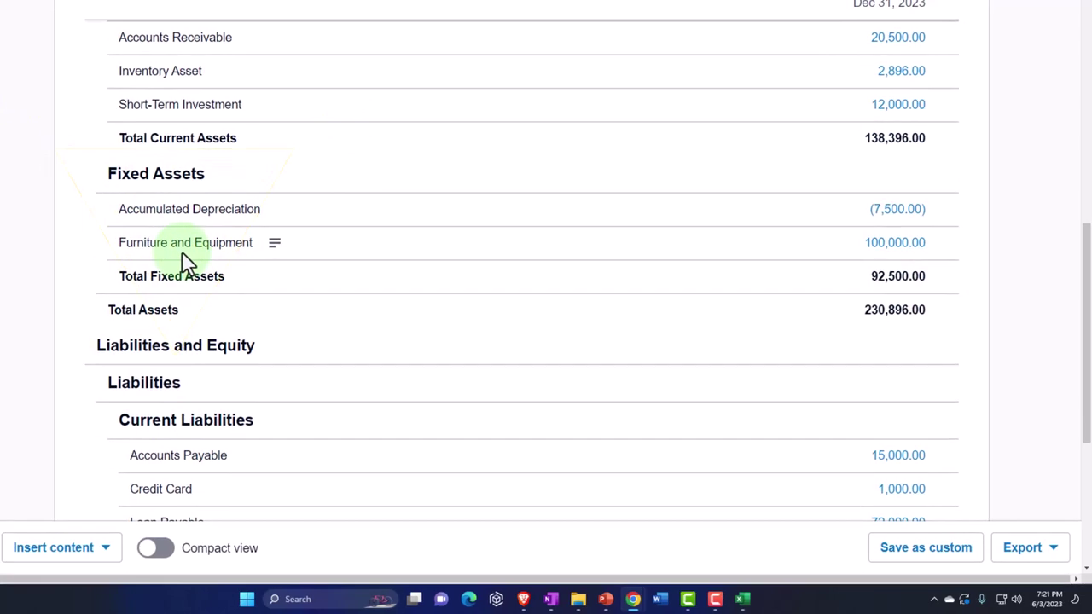
pyautogui.click(765, 600)
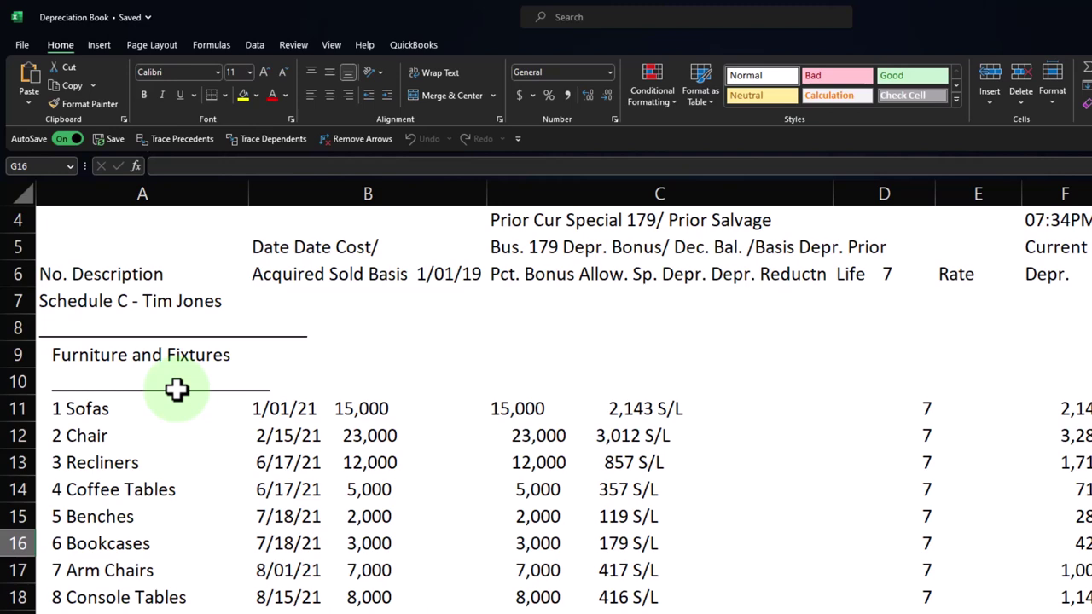
pyautogui.scroll(-1, 177, 390)
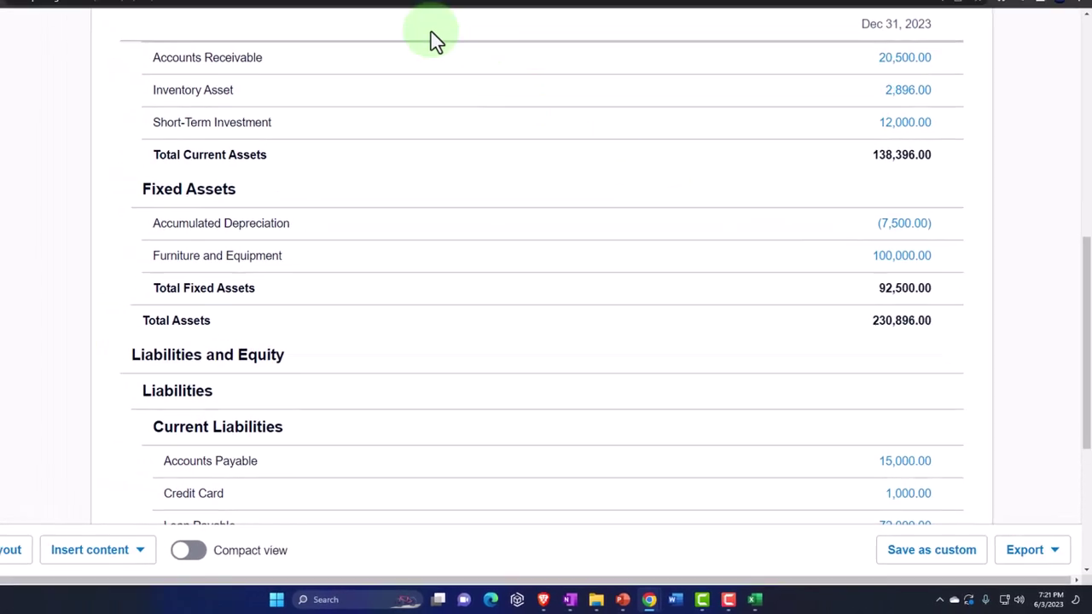
# Step: Update the Income Statement (Profit and Loss) in Xero for the 2023 fiscal year and review its profit and income lines
pyautogui.click(340, 18)
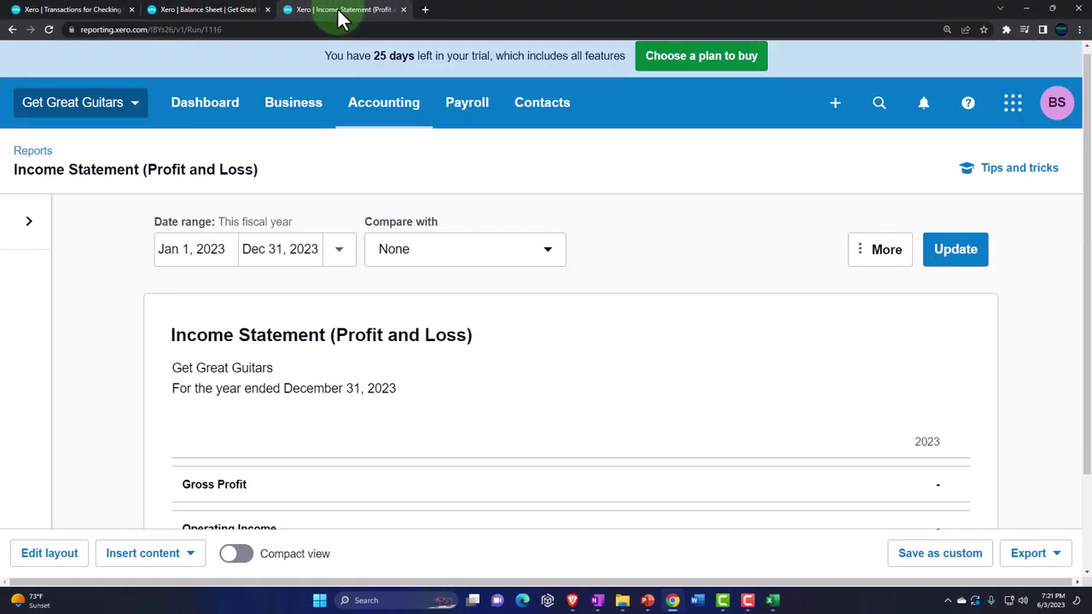
pyautogui.click(515, 278)
pyautogui.scroll(-1, 919, 240)
pyautogui.click(962, 205)
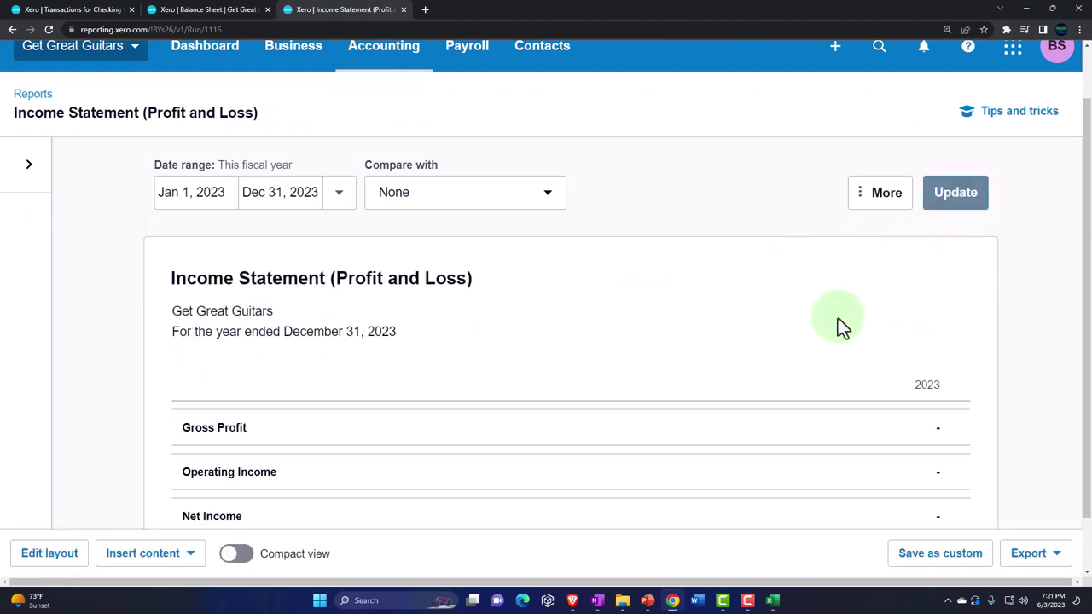
pyautogui.scroll(-1, 838, 327)
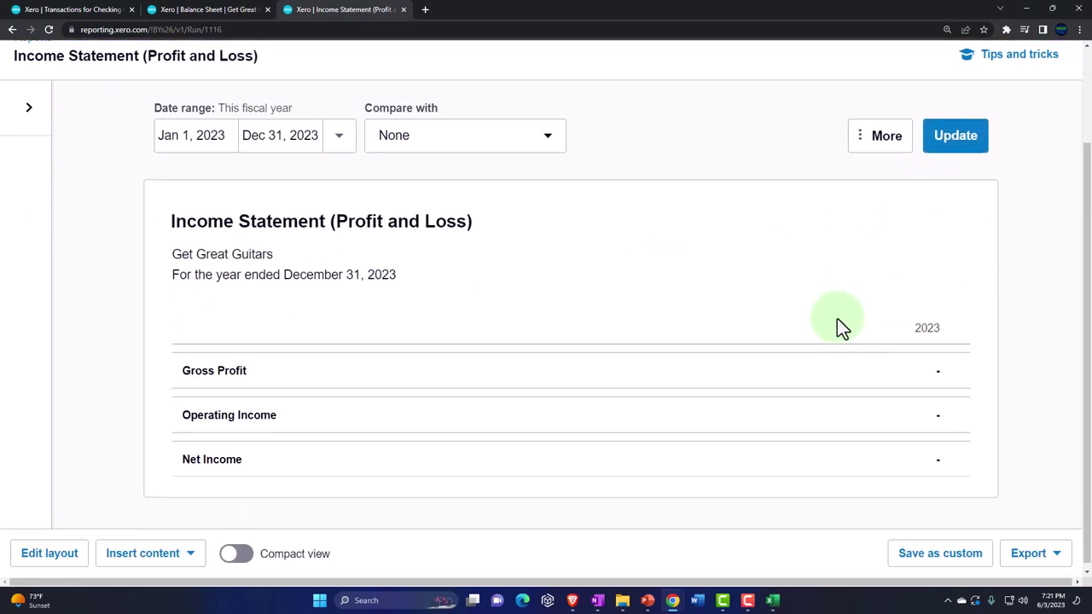
pyautogui.scroll(2, 838, 318)
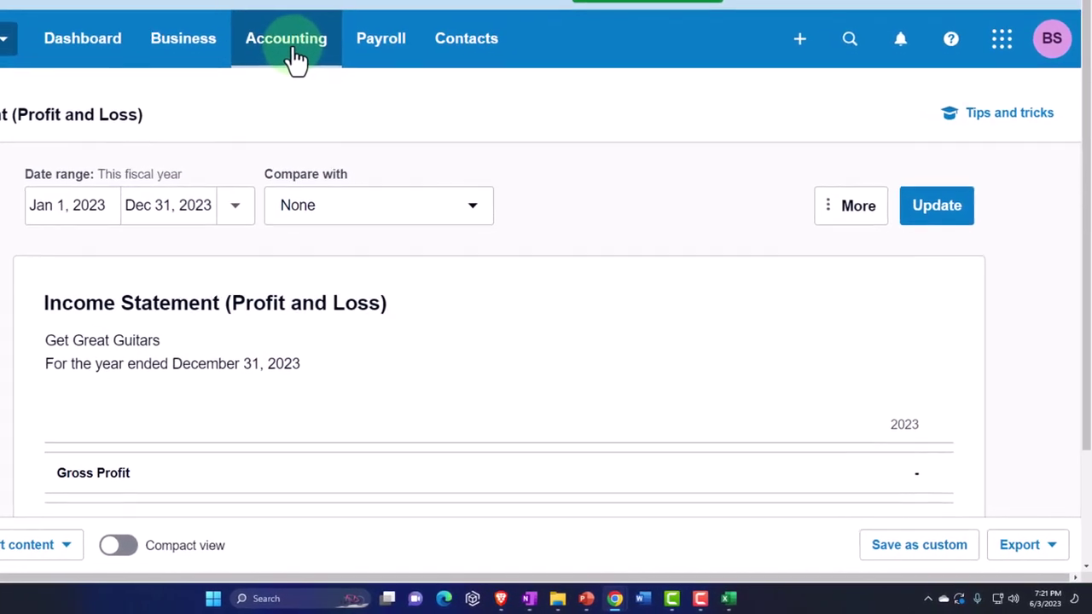
# Step: Search the accounting reports for "trial" and open the current version of the Trial Balance report
pyautogui.click(288, 52)
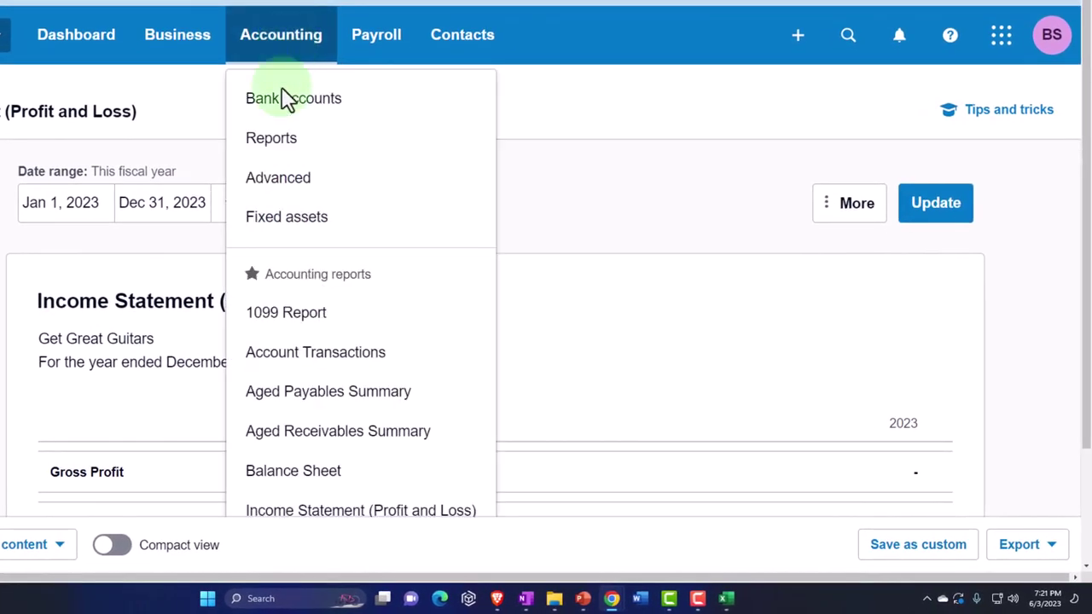
pyautogui.click(282, 139)
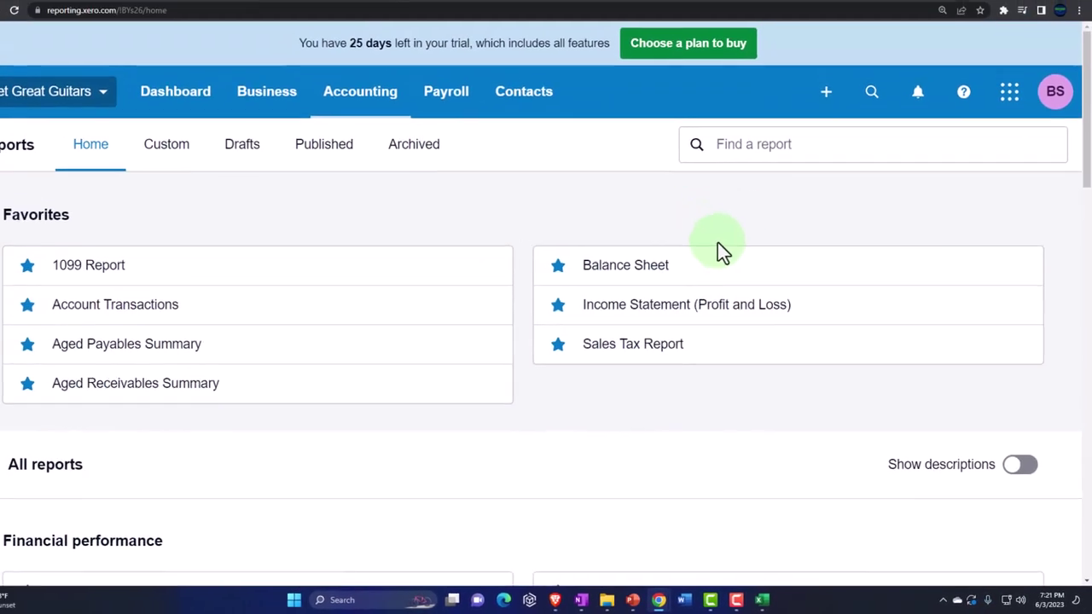
pyautogui.click(760, 141)
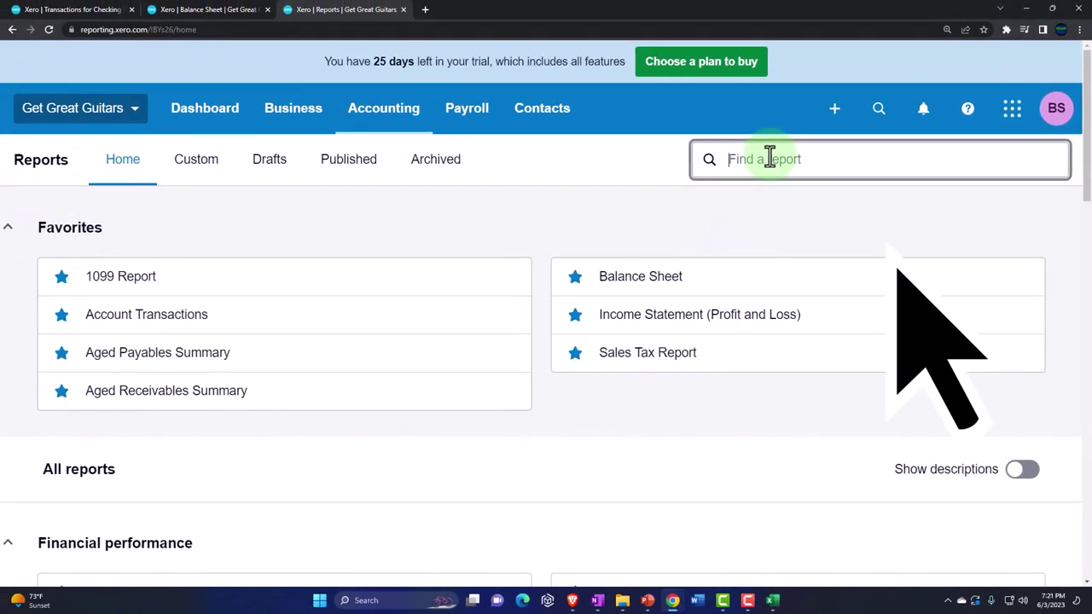
pyautogui.write('trial')
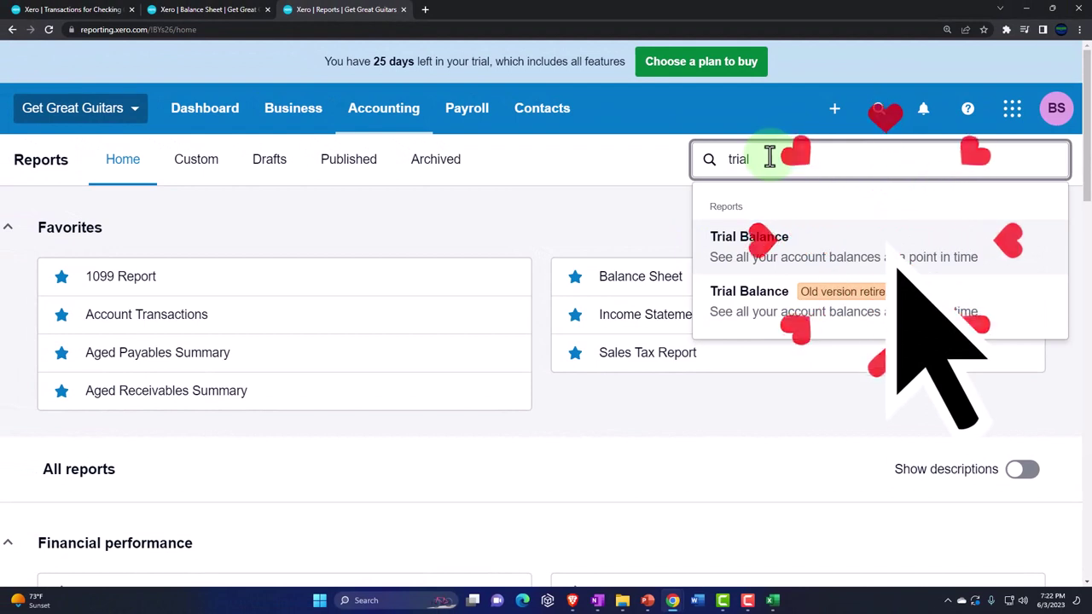
pyautogui.click(762, 268)
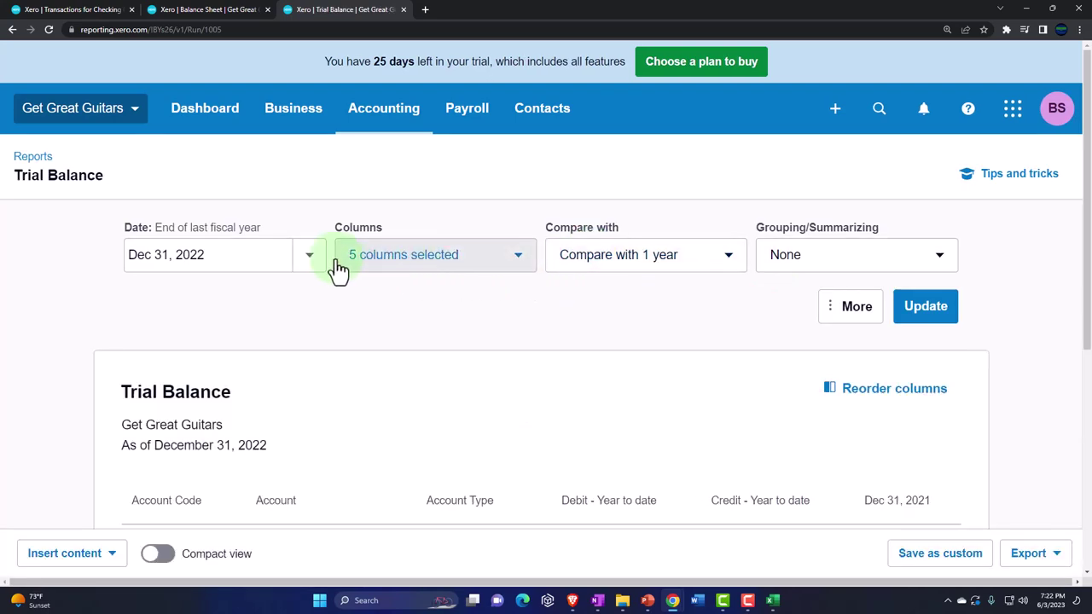
# Step: Set the Trial Balance date to Dec 31, 2023, update the report and review its account balances
pyautogui.scroll(-3, 339, 269)
pyautogui.scroll(2, 333, 265)
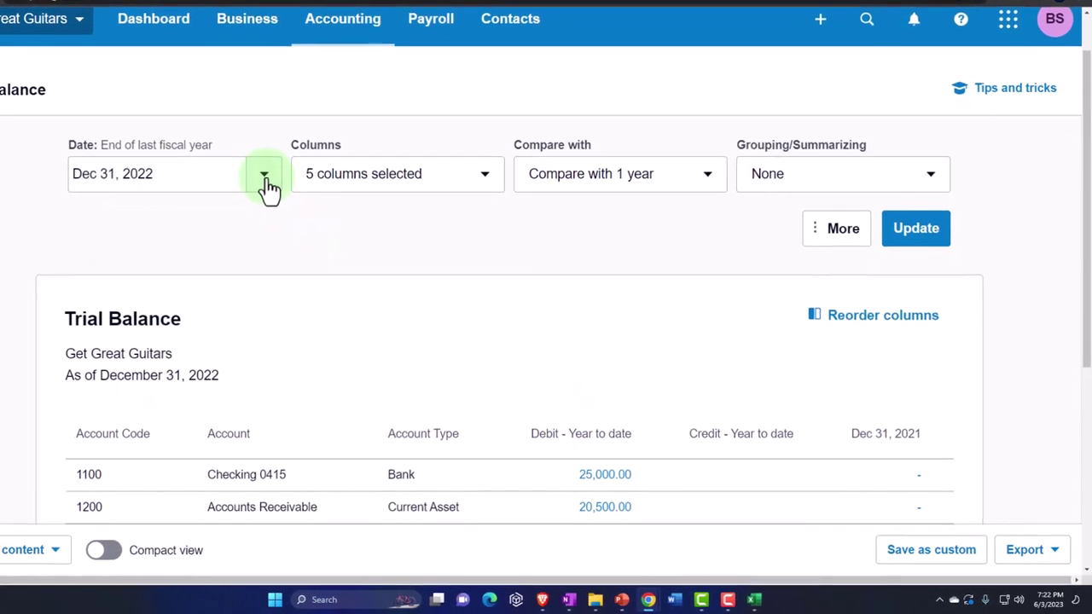
pyautogui.click(265, 181)
pyautogui.click(354, 449)
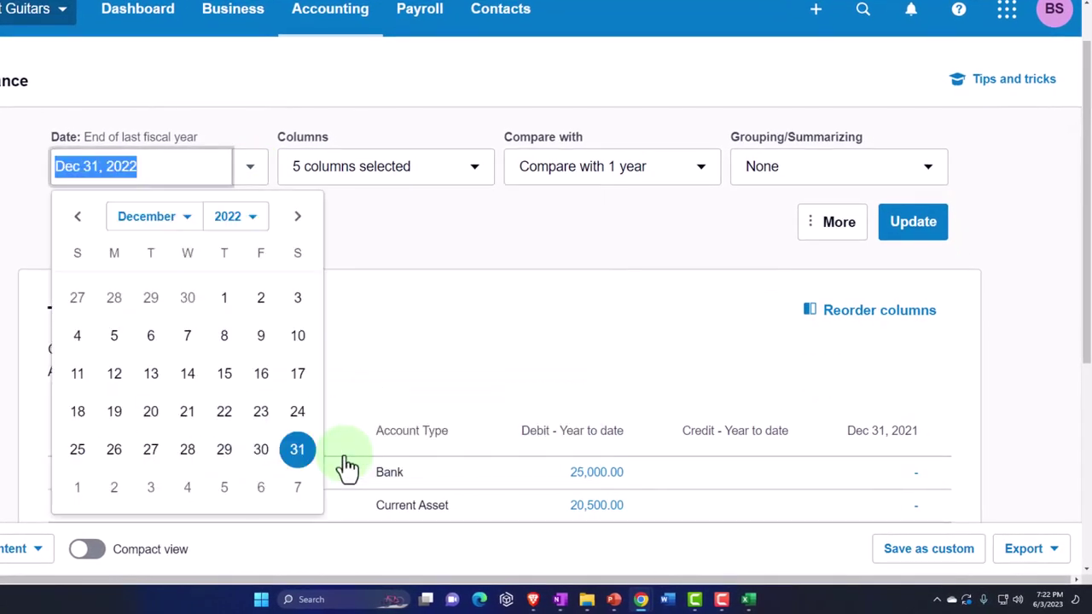
pyautogui.click(249, 219)
pyautogui.click(243, 408)
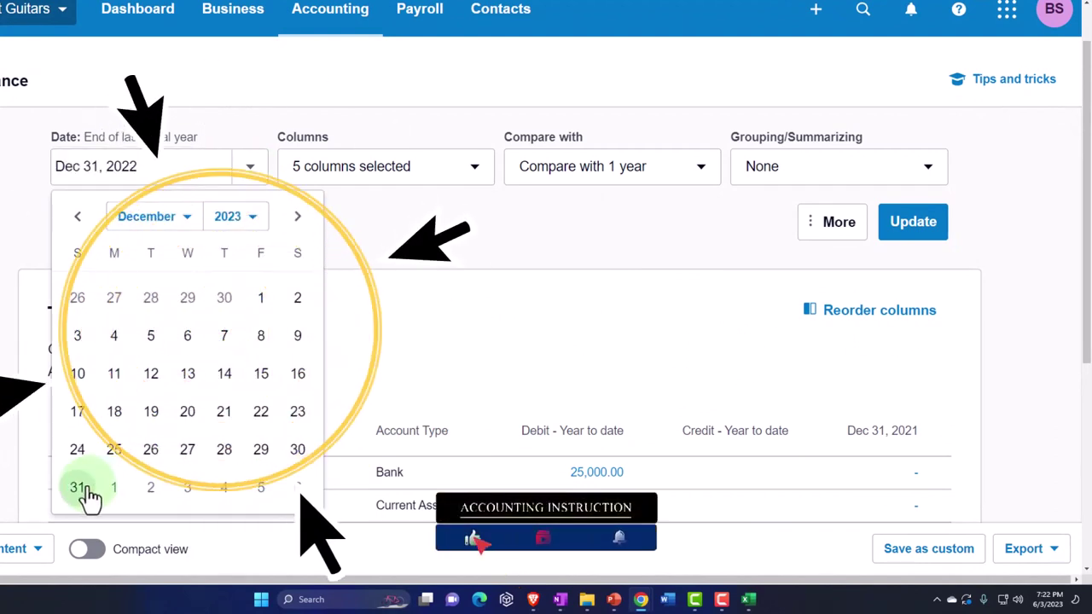
pyautogui.click(77, 488)
pyautogui.click(934, 227)
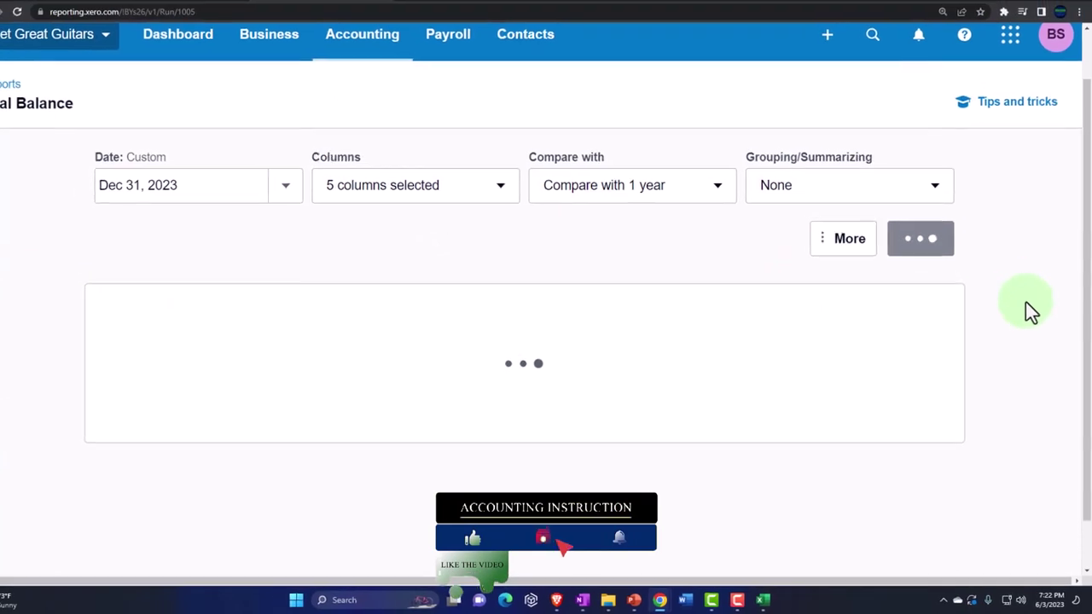
pyautogui.scroll(-4, 1029, 310)
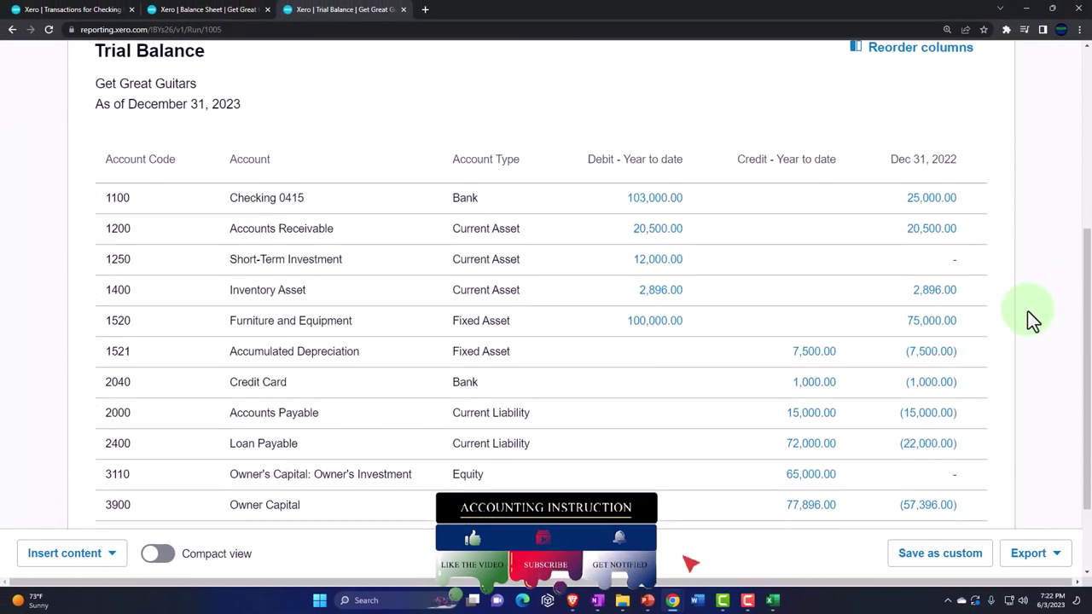